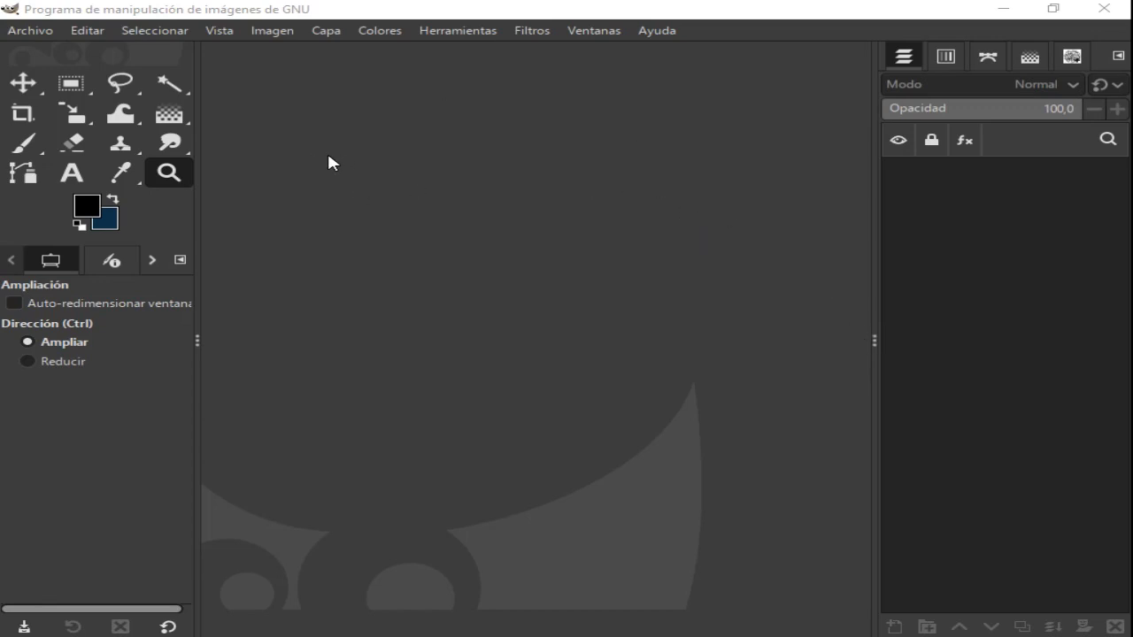
- Create a new image 1280 px wide and 720 px high
left_click(37, 33)
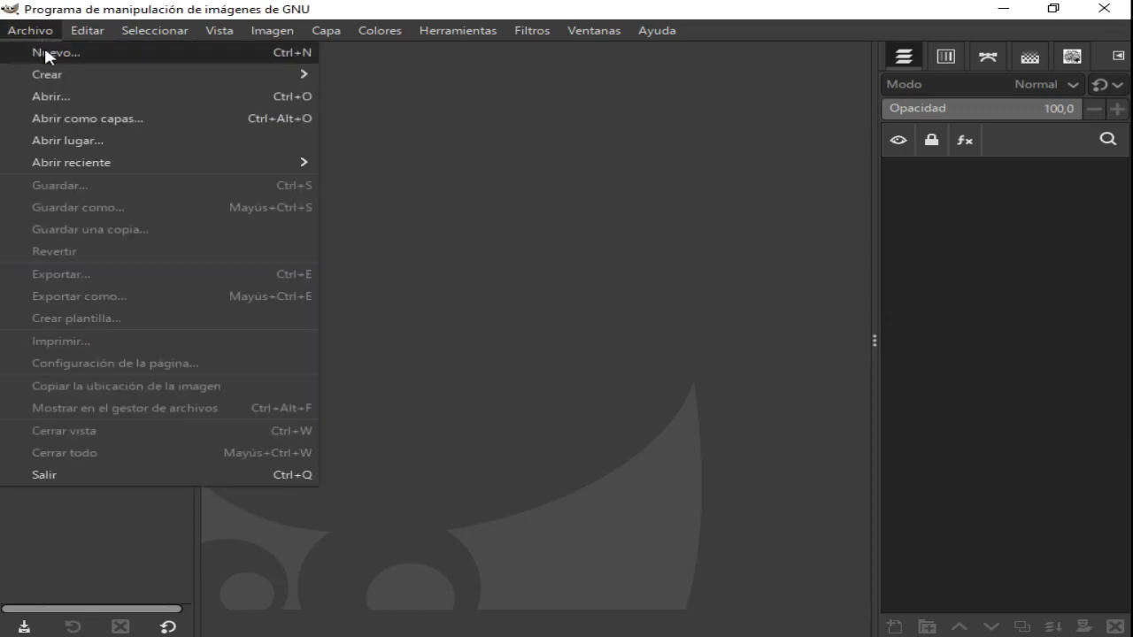
left_click(44, 52)
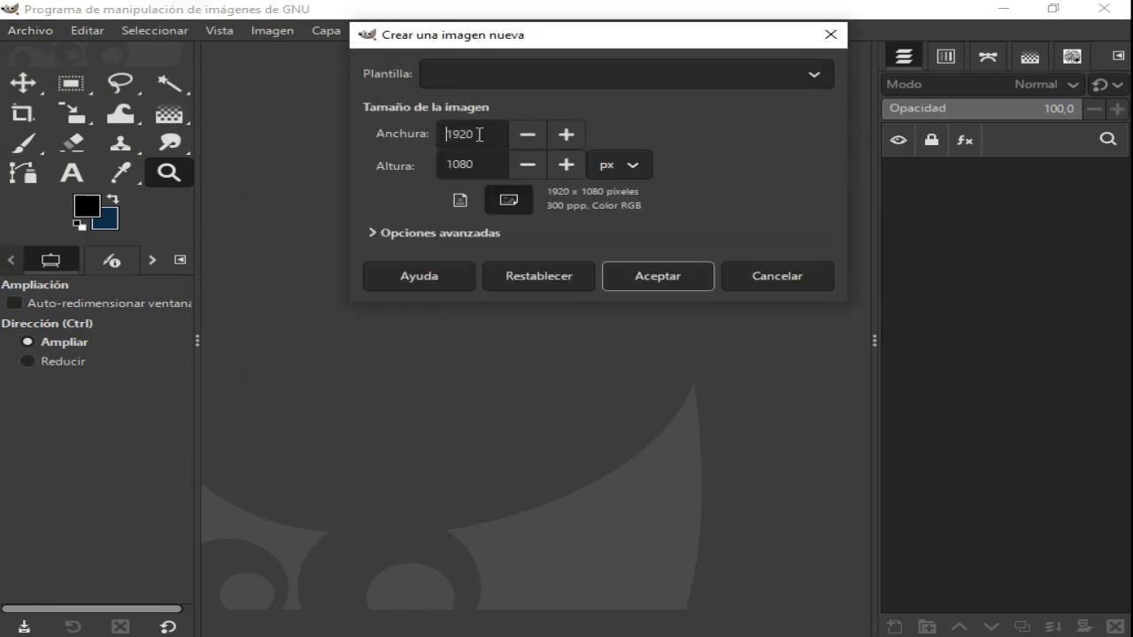
left_click_drag(474, 133, 377, 133)
type("1280")
left_click(478, 164)
left_click_drag(471, 165, 435, 165)
type("7")
left_click(675, 278)
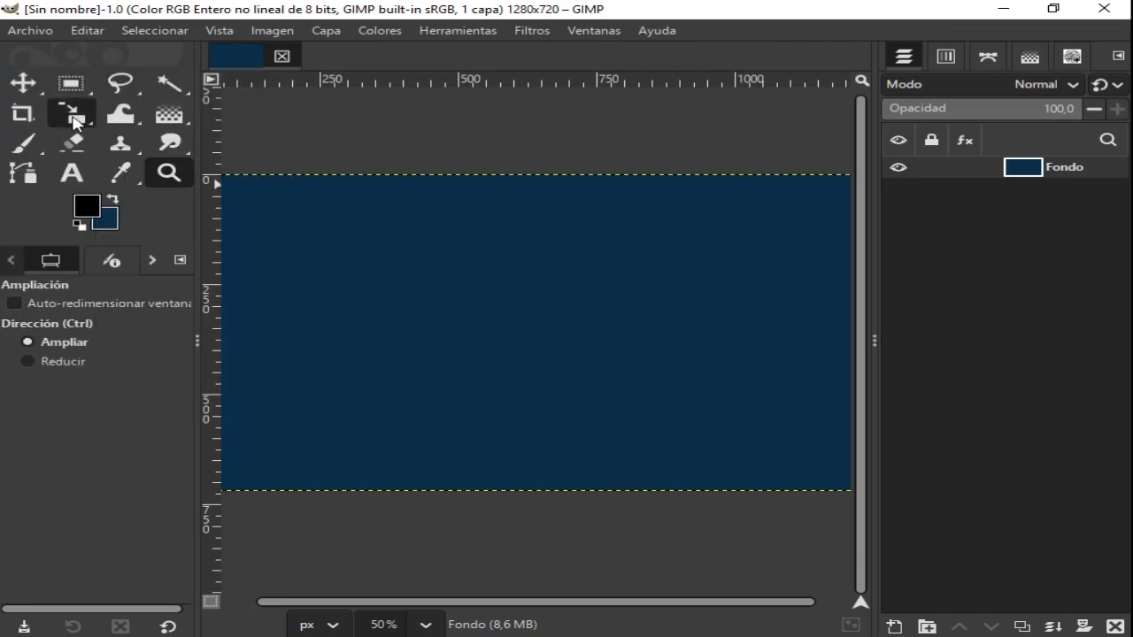
left_click(75, 118)
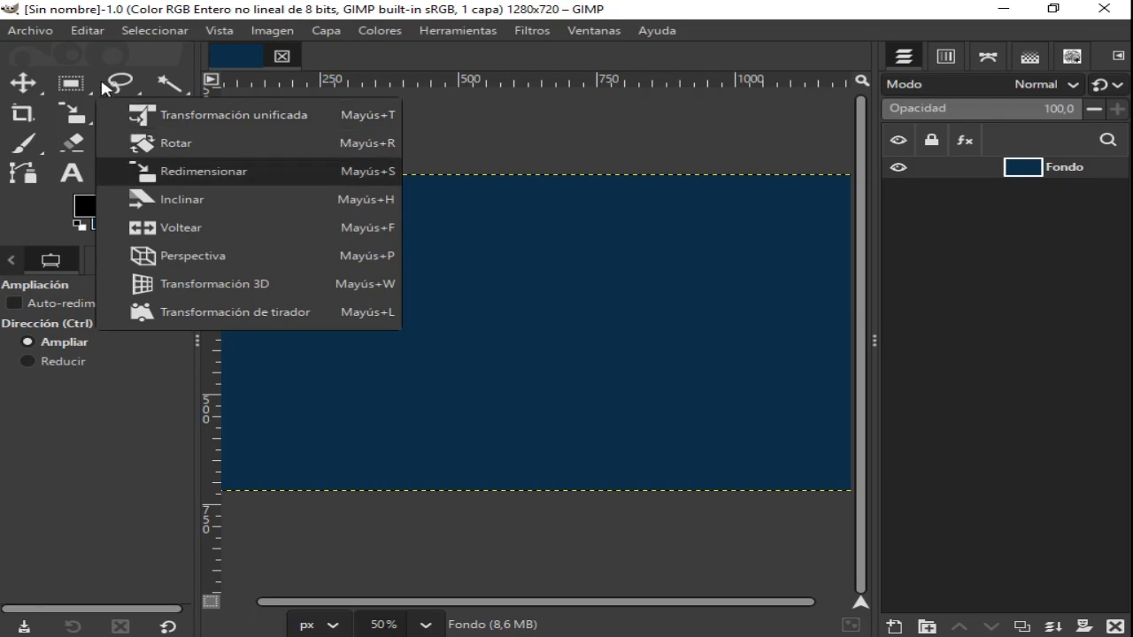
left_click(482, 121)
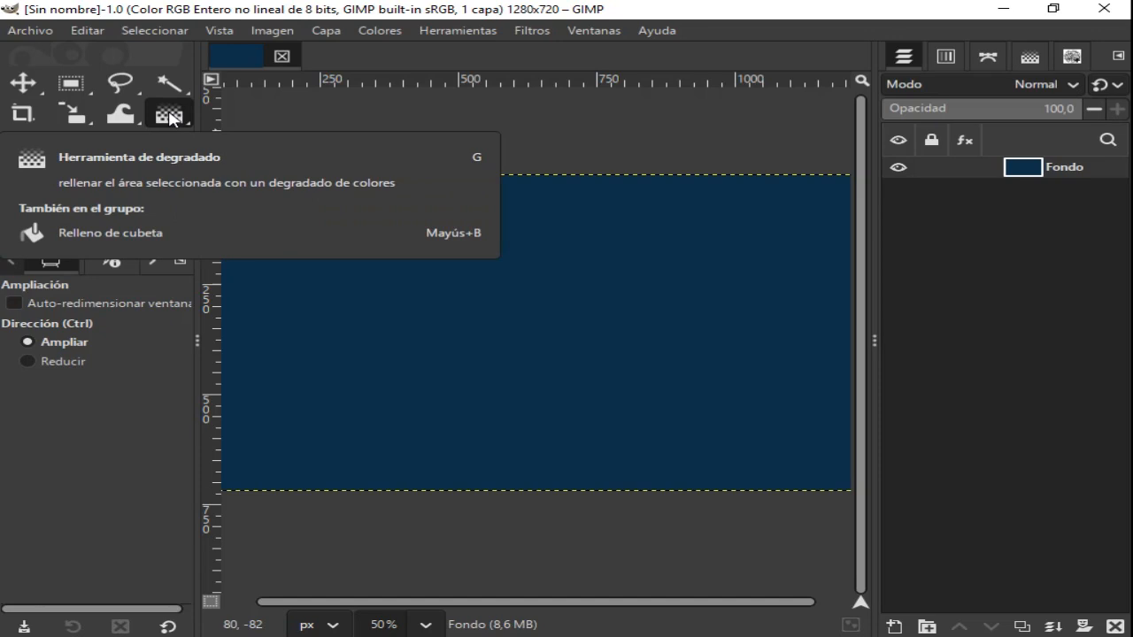
- Choose the Gradient tool (Degradado) and set the foreground colour to red, ff1e1e
left_click(171, 118)
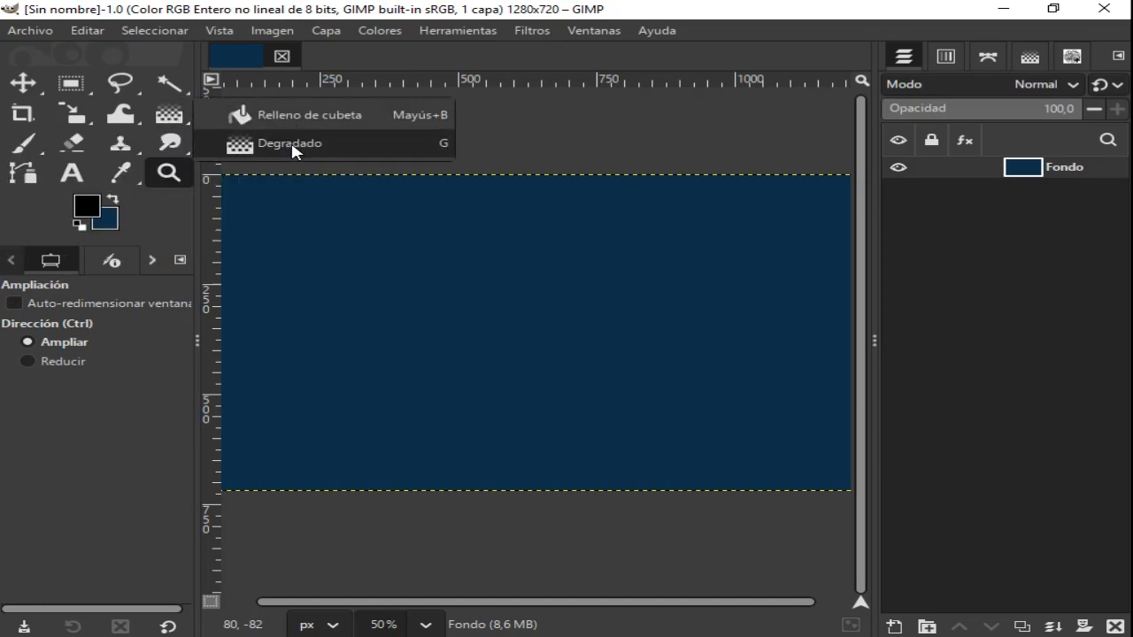
left_click(290, 141)
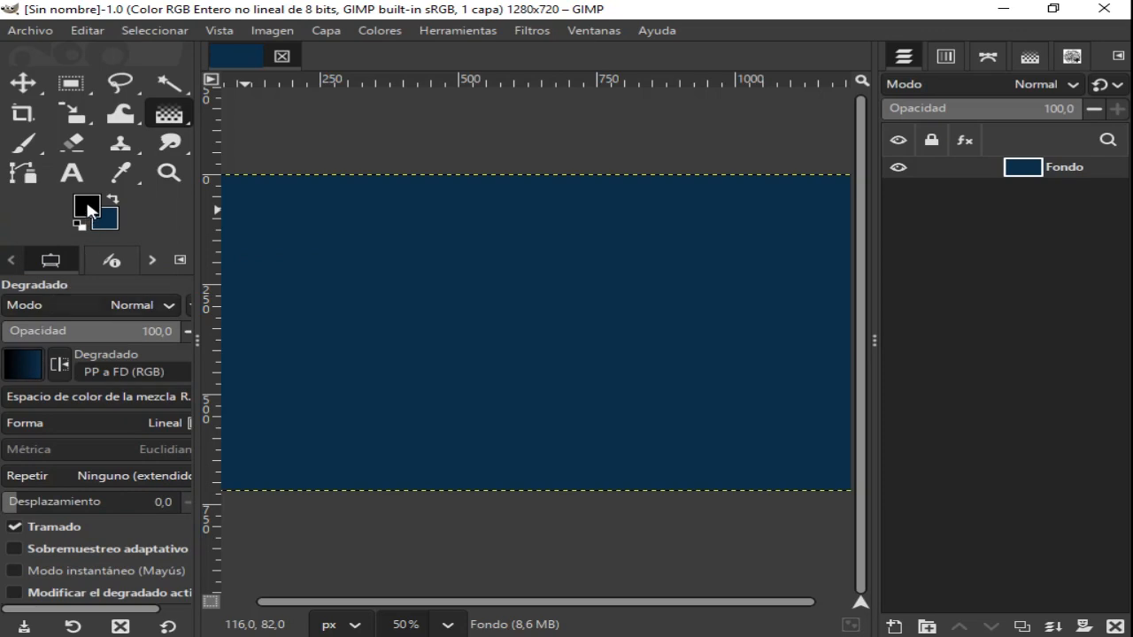
left_click(86, 209)
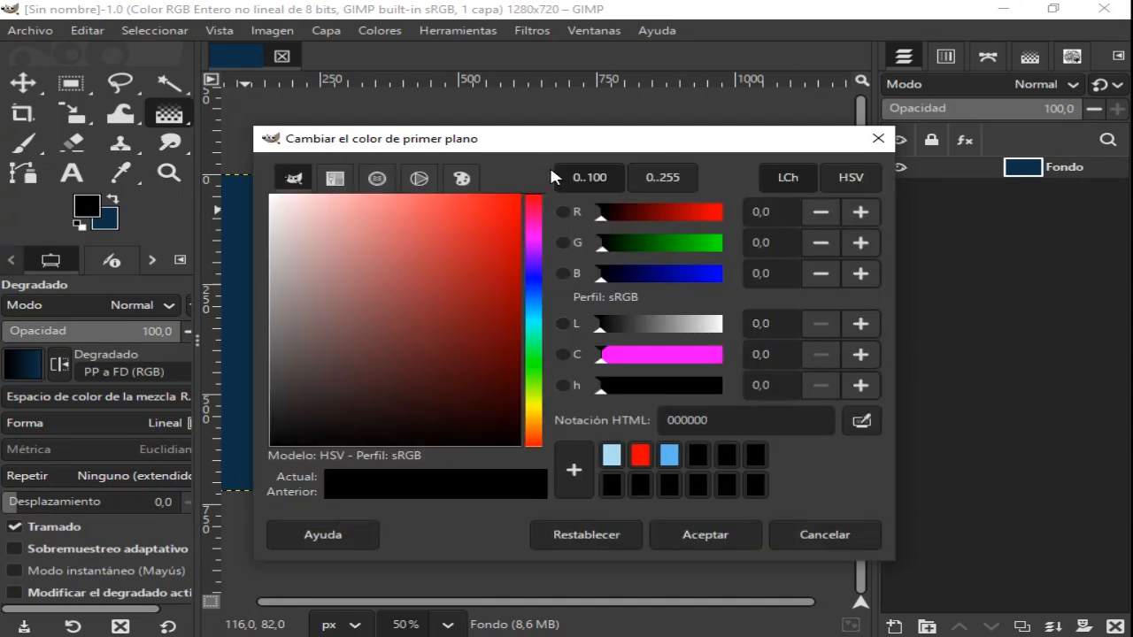
mouse_move(492, 200)
left_mouse_down()
mouse_move(503, 180)
mouse_move(515, 184)
mouse_move(491, 184)
left_mouse_up()
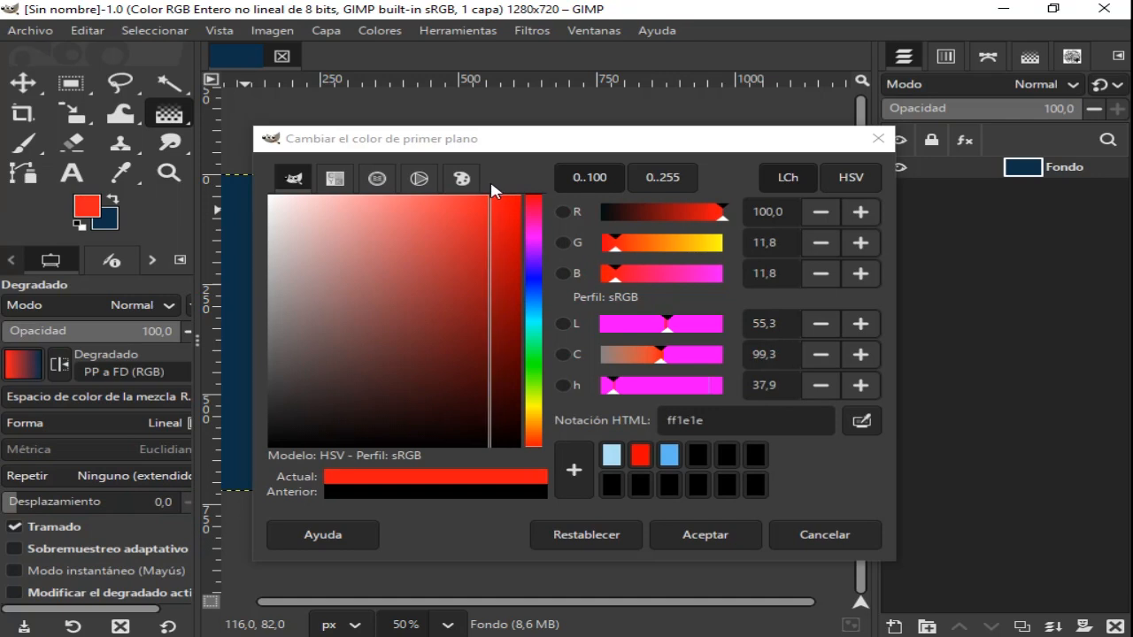
left_click(700, 536)
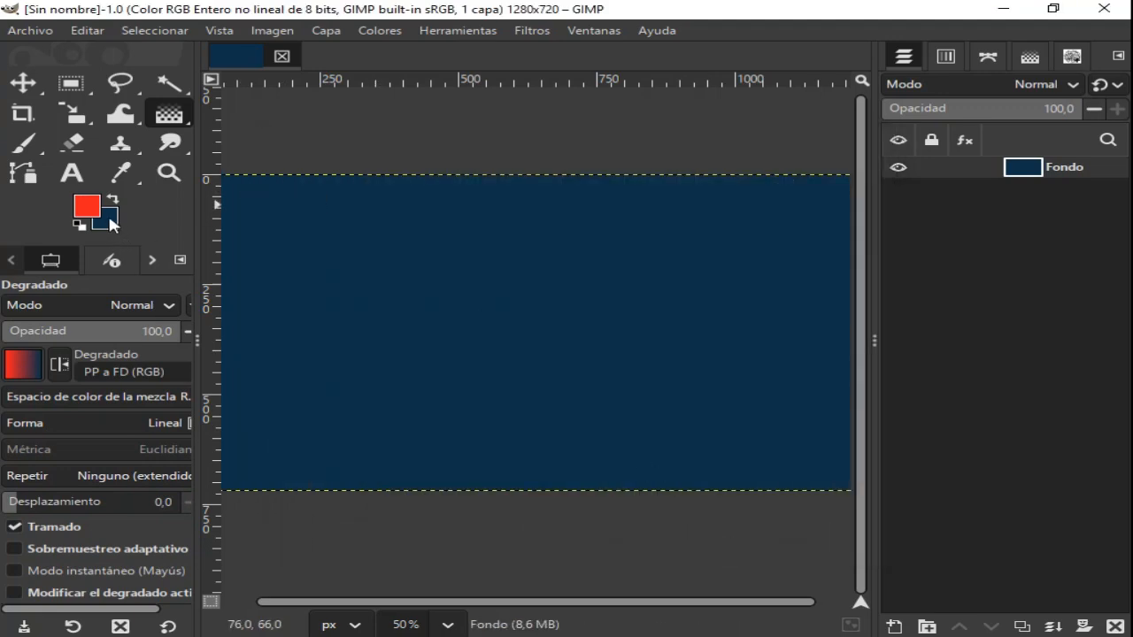
- Set the background colour to light blue, 54b2f5
left_click(110, 219)
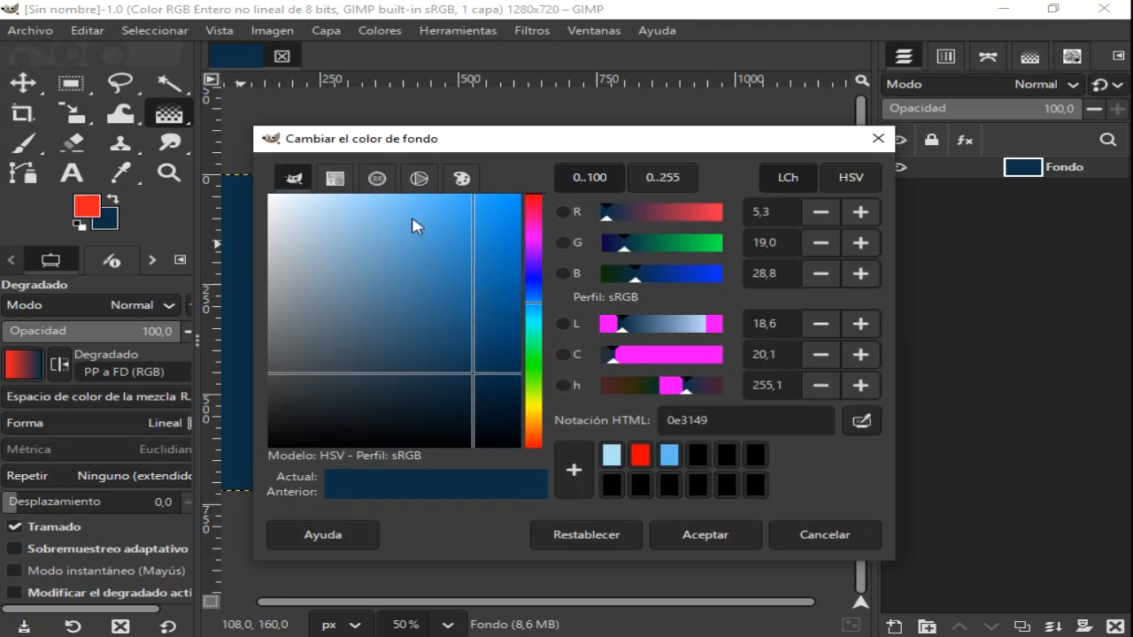
left_click_drag(414, 213, 434, 207)
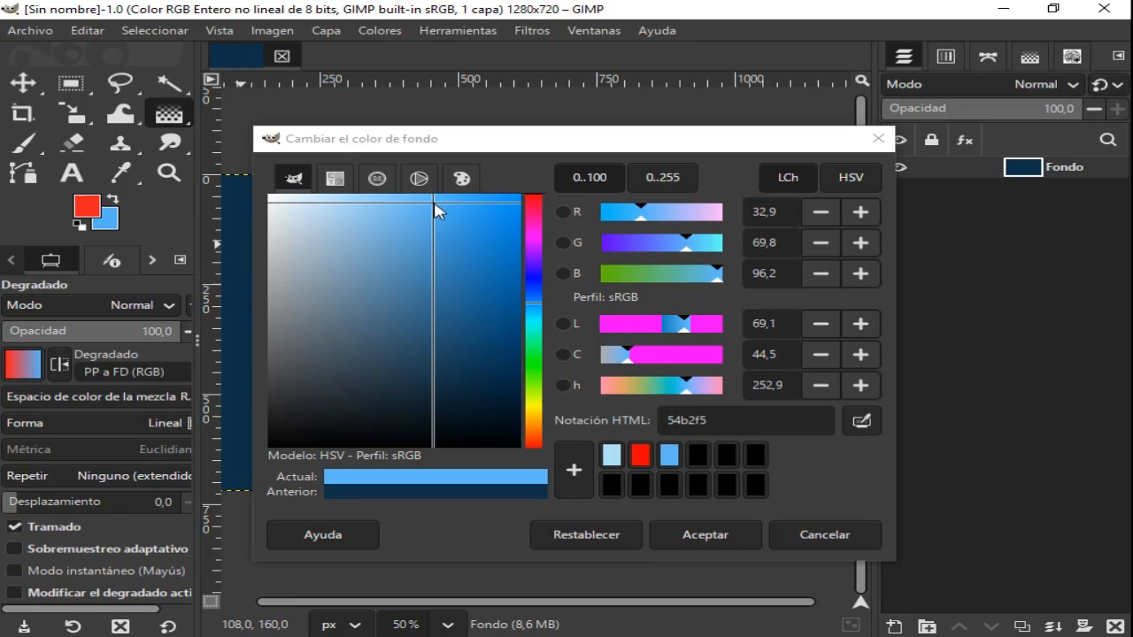
left_click(704, 535)
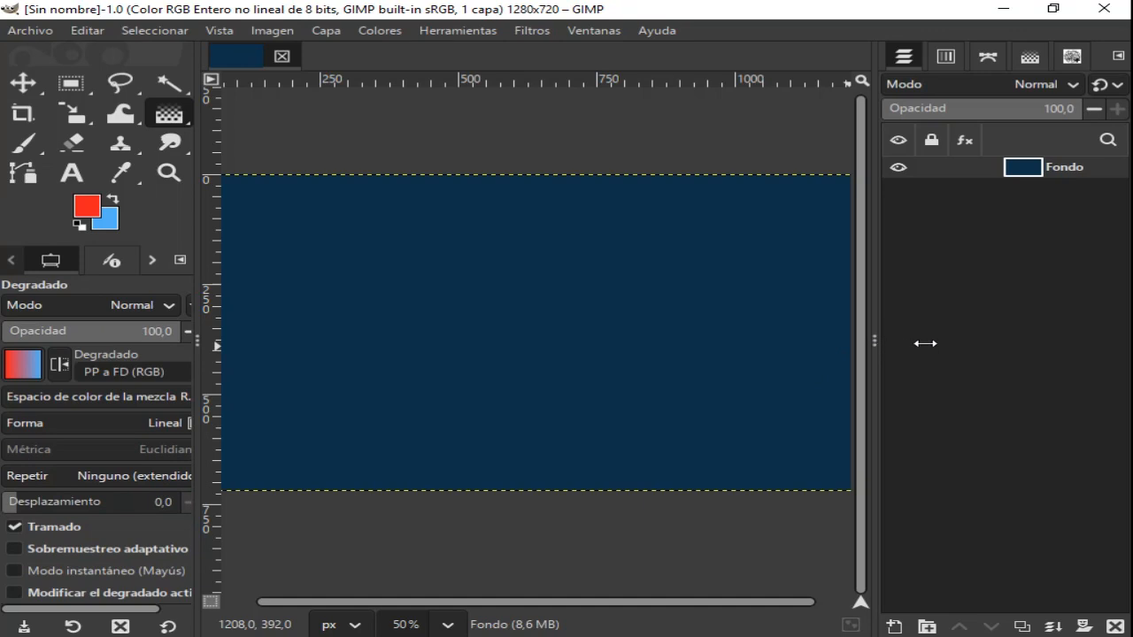
left_click(26, 364)
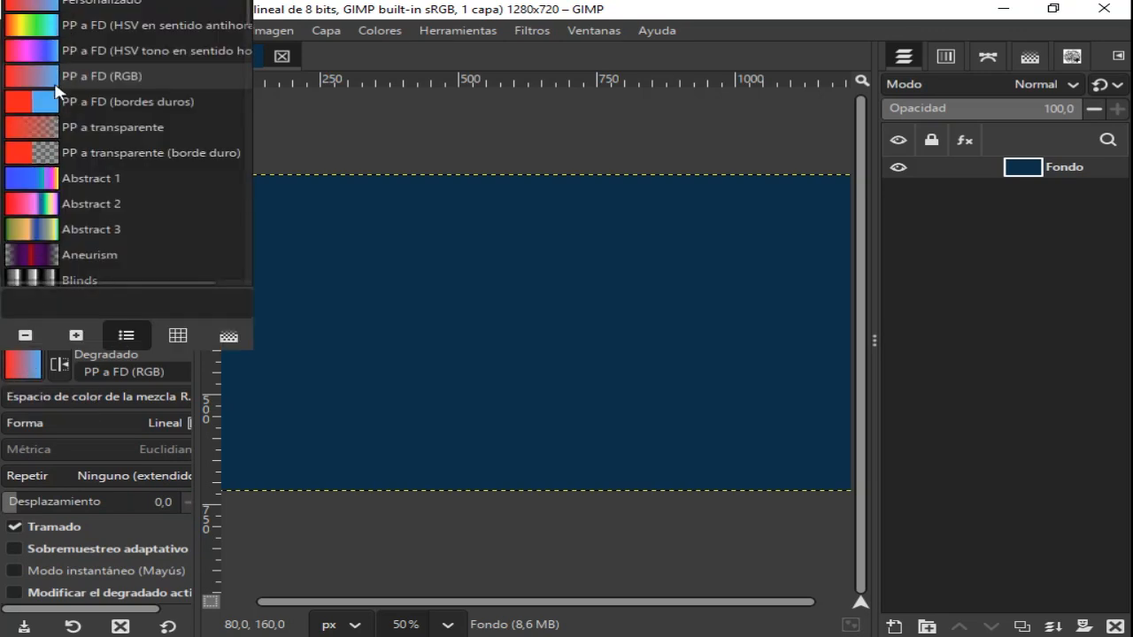
left_click(30, 363)
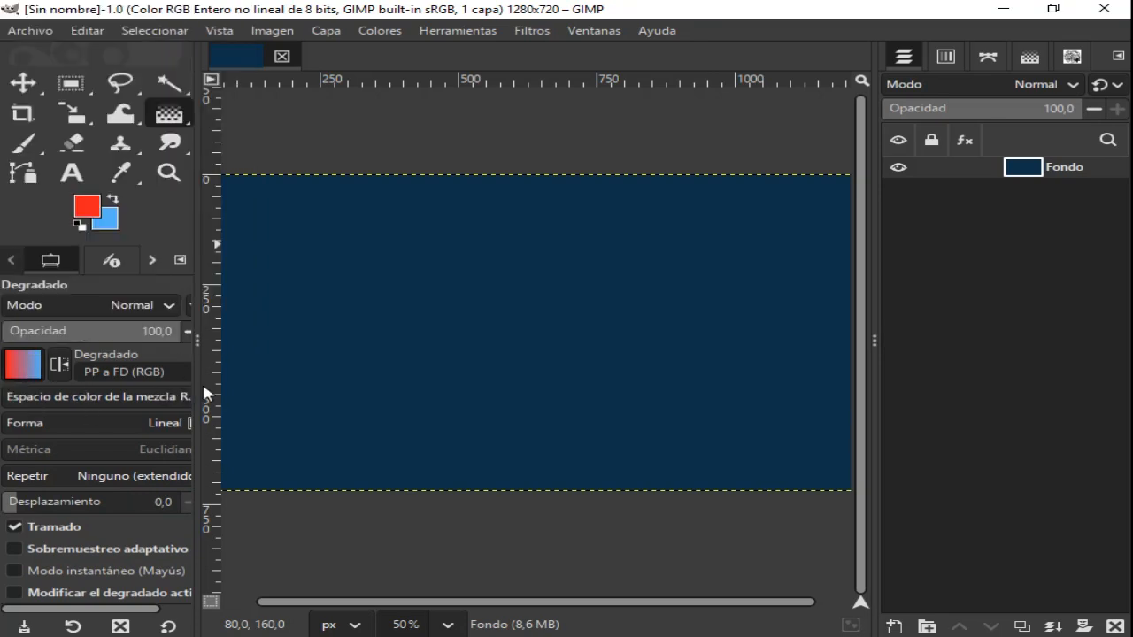
left_click_drag(198, 341, 328, 341)
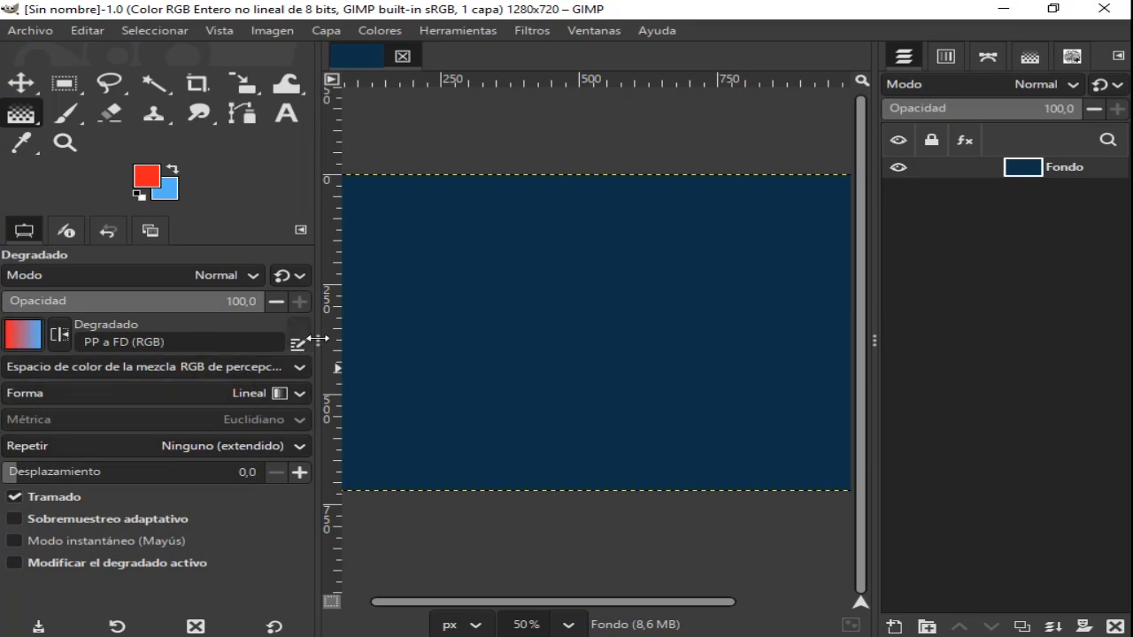
left_click_drag(315, 336, 29, 338)
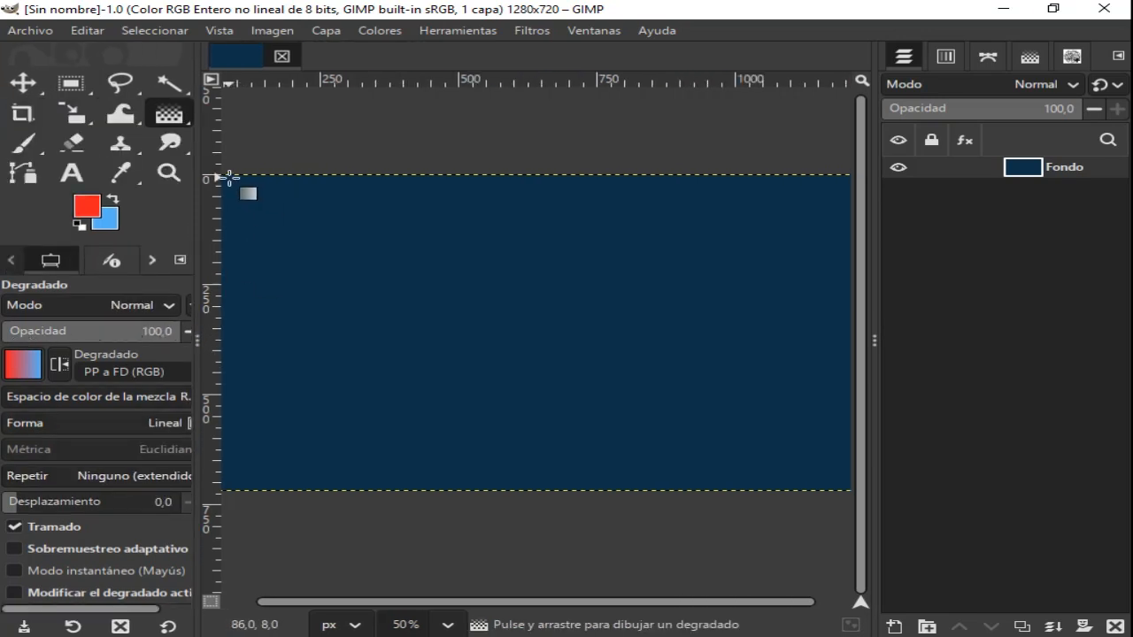
- Apply a diagonal gradient from the canvas's upper-left corner to about X 1206, Y 710 px near its lower-right corner, and activate the Move tool
left_click_drag(226, 177, 848, 486)
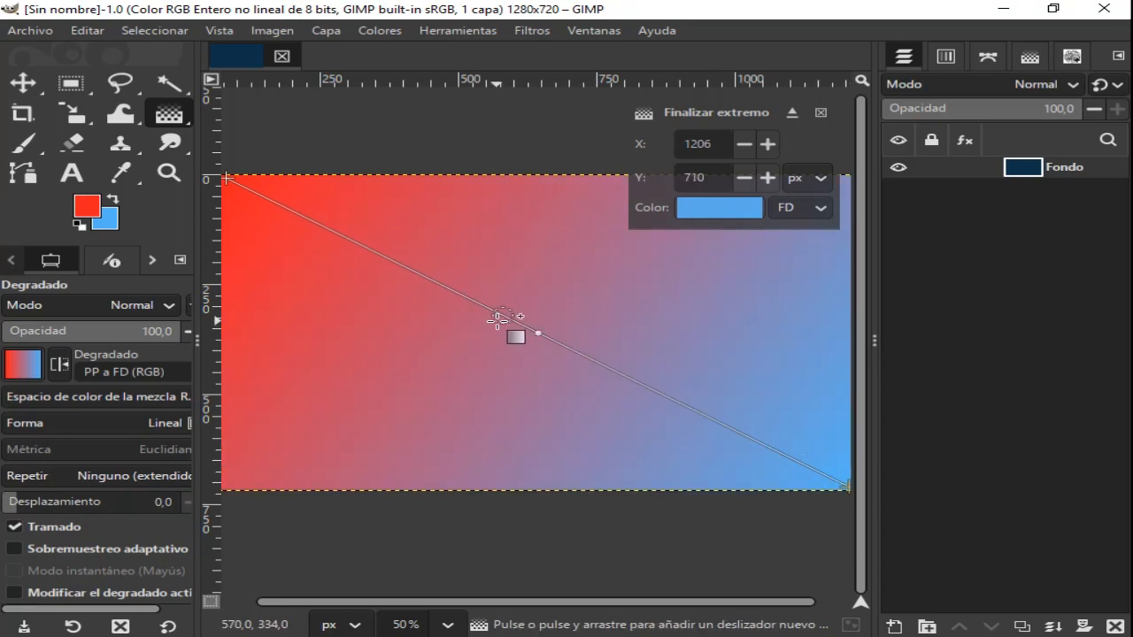
key("Return")
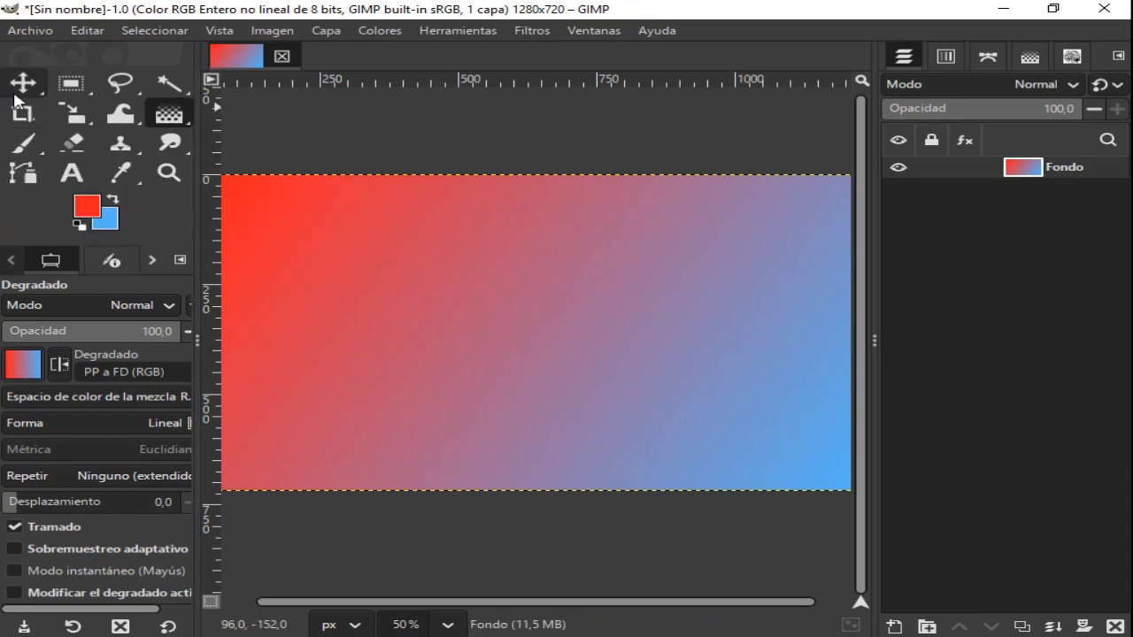
left_click(25, 86)
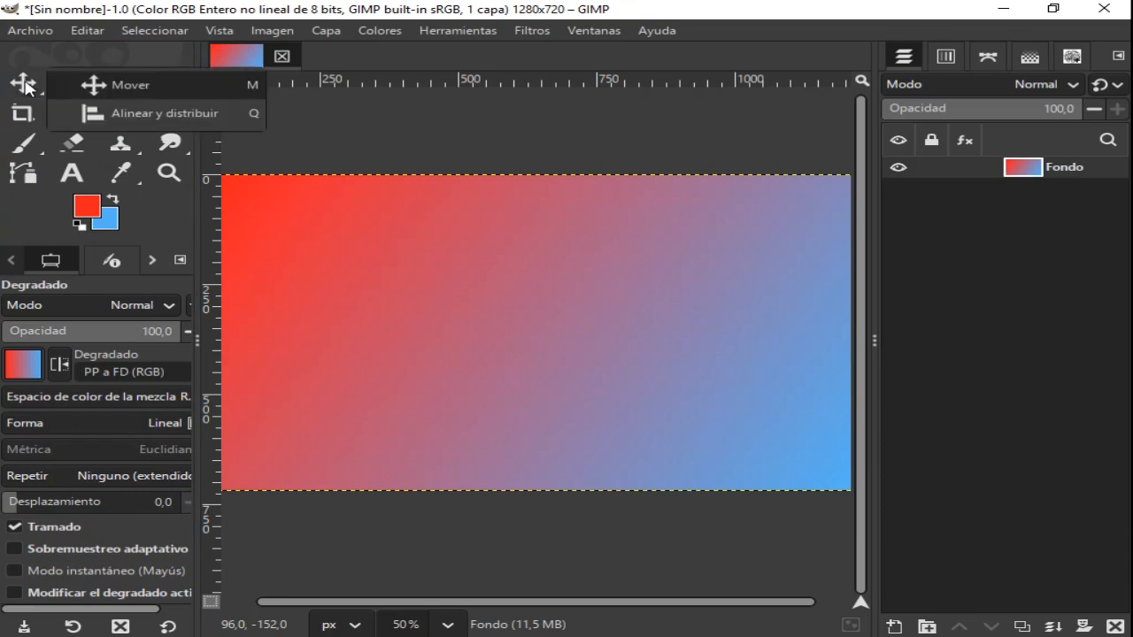
left_click(134, 84)
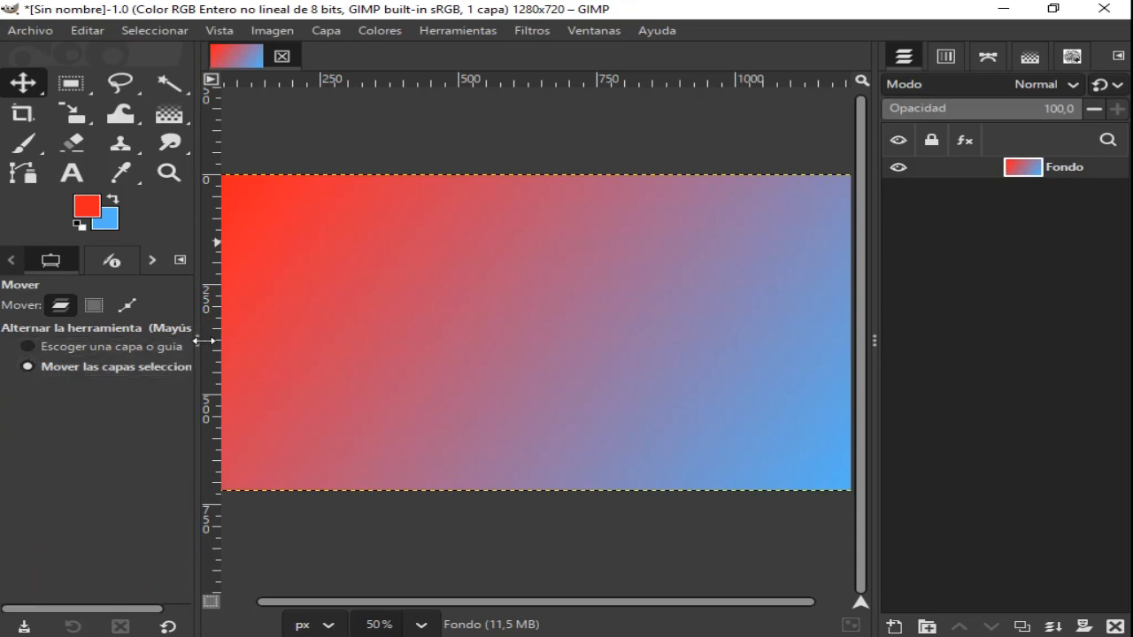
left_click_drag(196, 340, 228, 343)
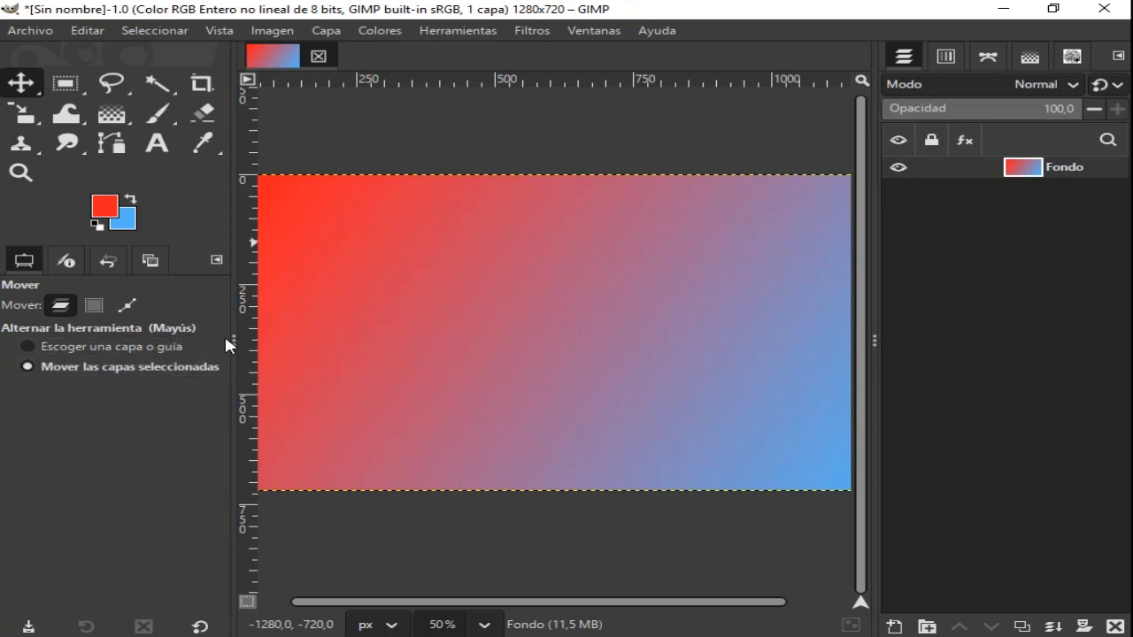
left_click_drag(232, 343, 196, 343)
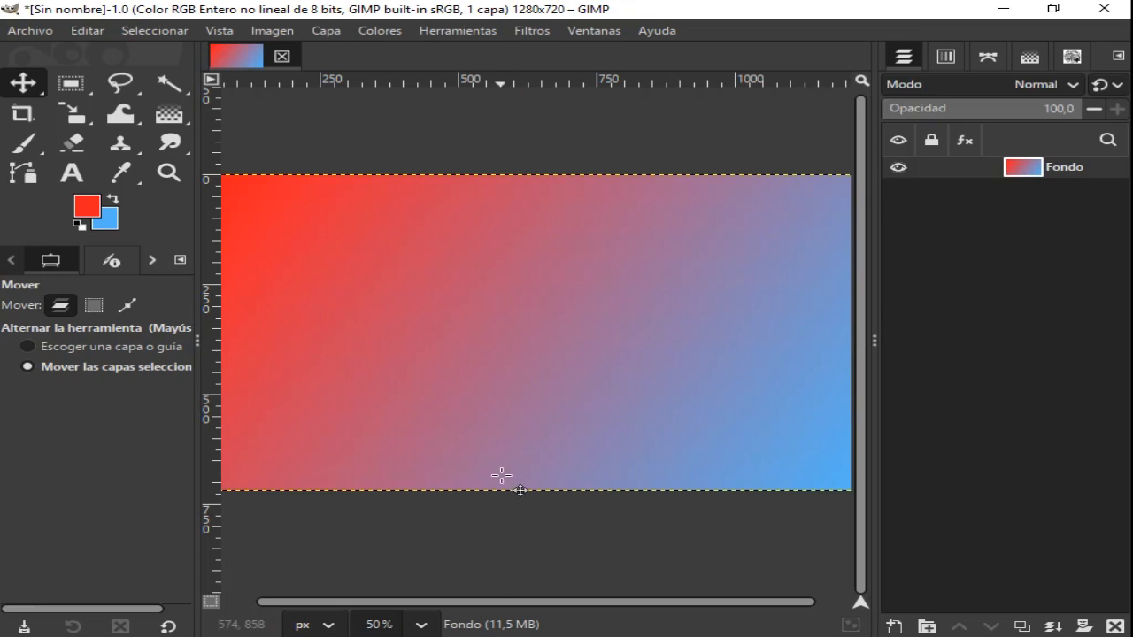
- Bring up the dialog for opening an image and resize and reposition it to fit the screen
left_click(34, 32)
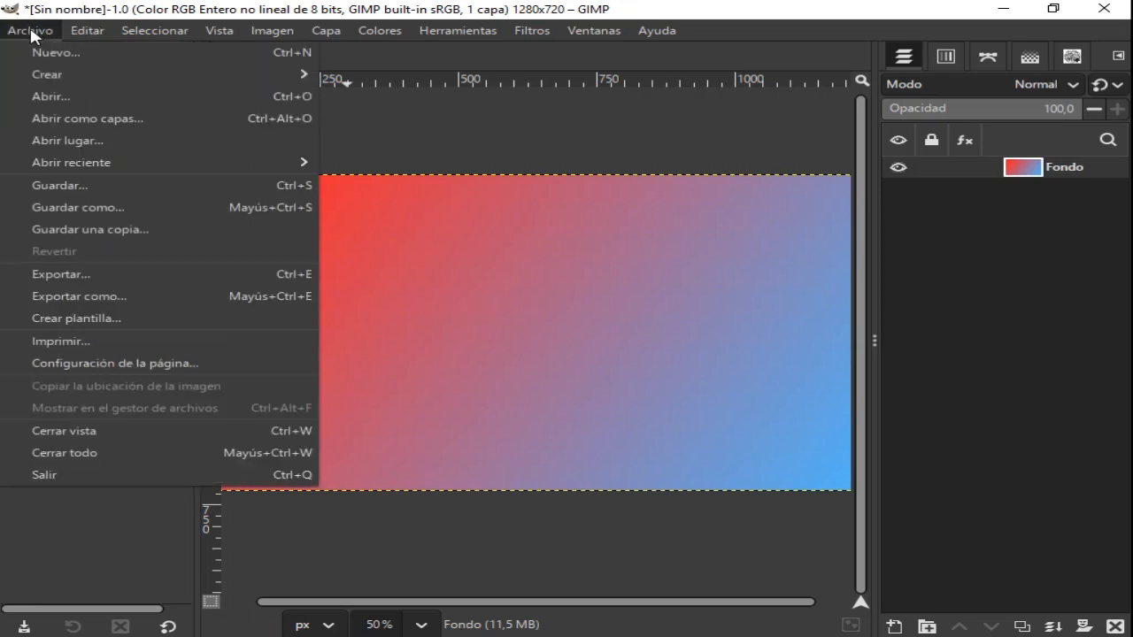
left_click(53, 99)
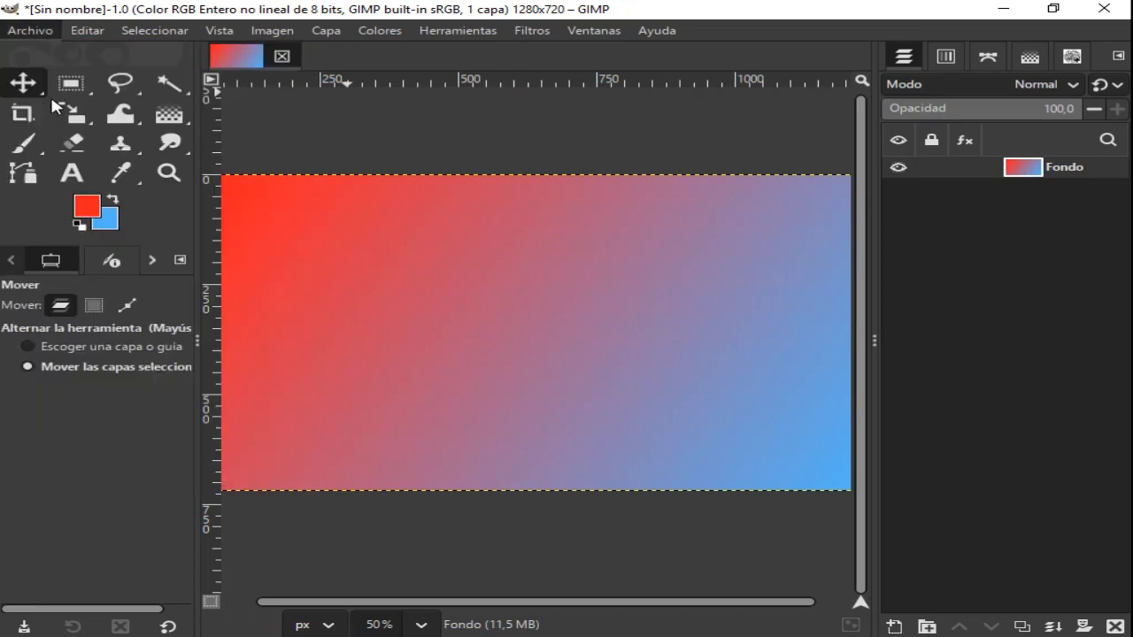
key("ctrl+o")
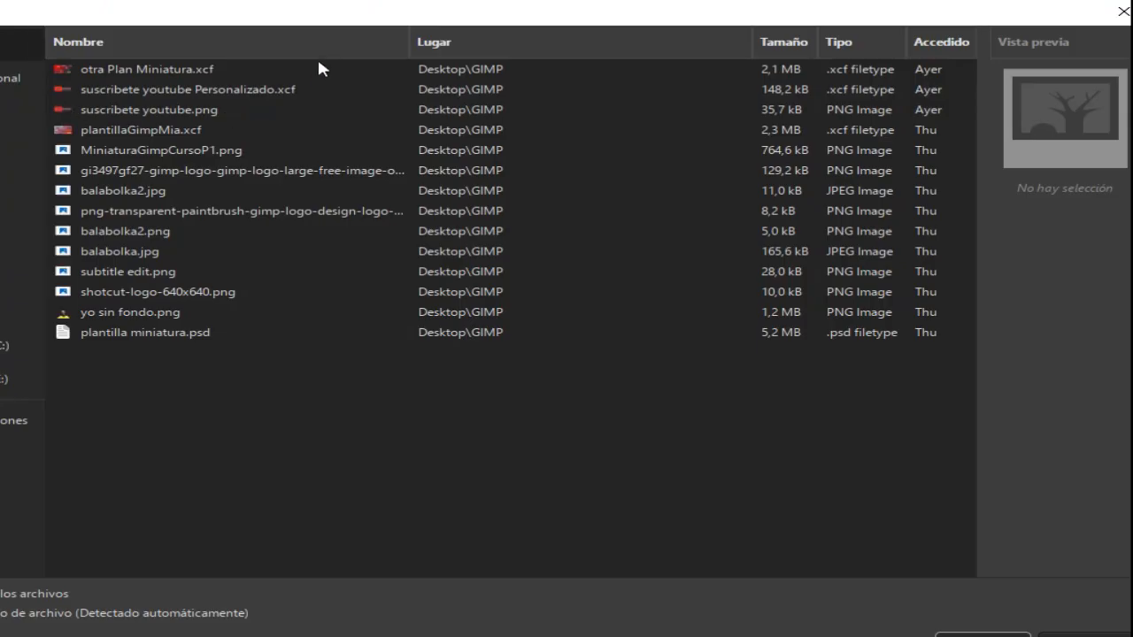
left_click_drag(271, 21, 488, 47)
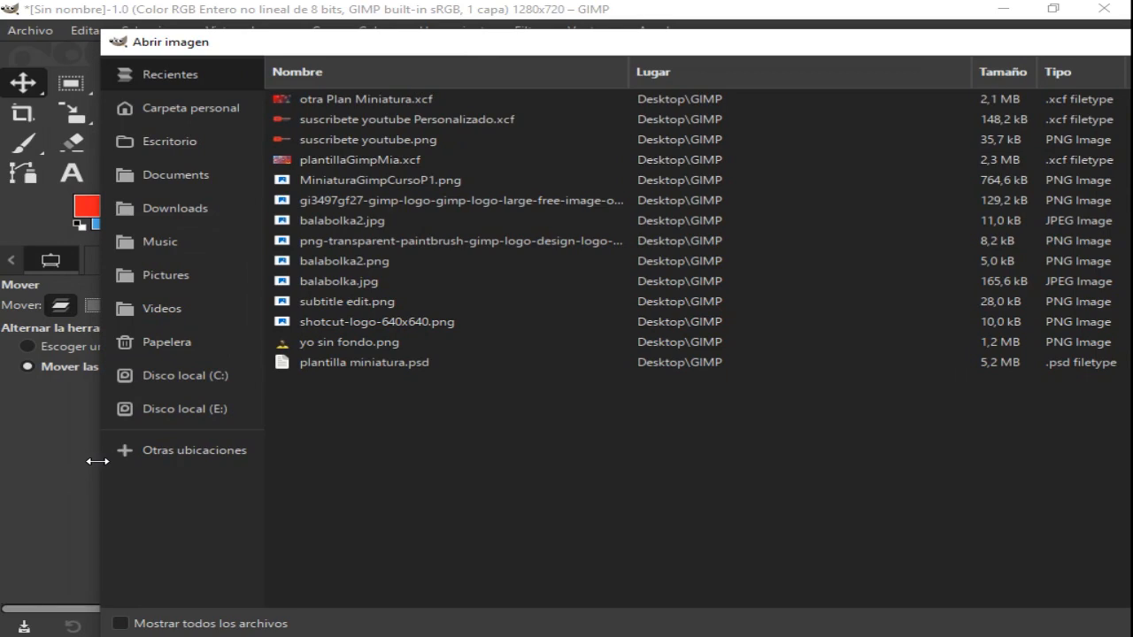
left_click_drag(99, 462, 371, 461)
left_click_drag(792, 51, 507, 35)
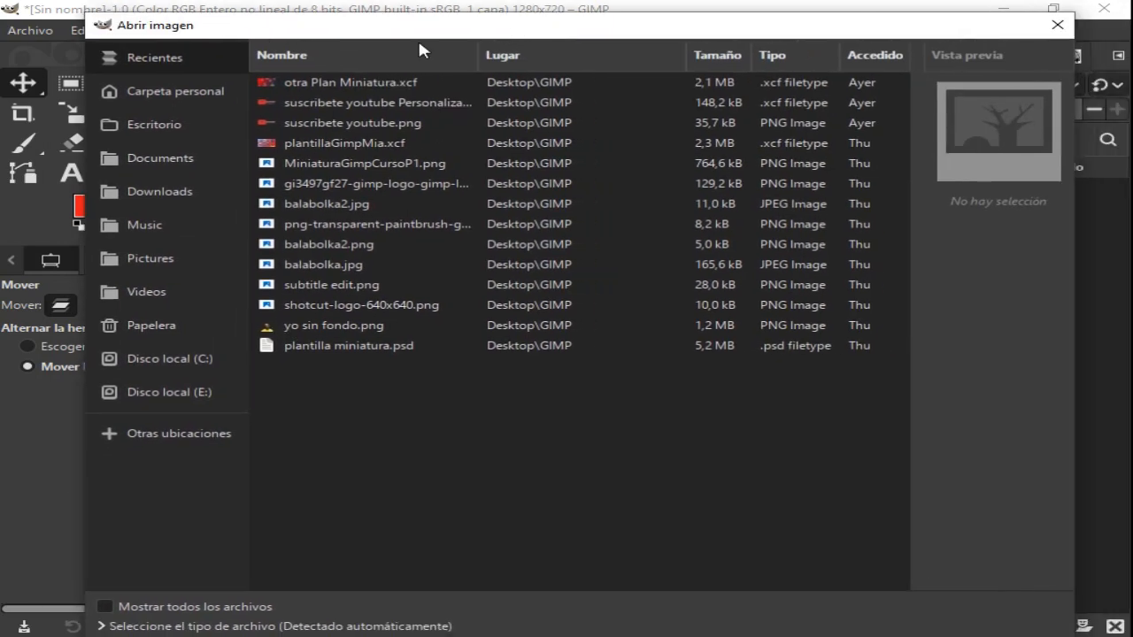
- Open the image yo sin fondo.png from the Tuto Gimp folder inside the Desktop's GIMP folder
left_click(144, 126)
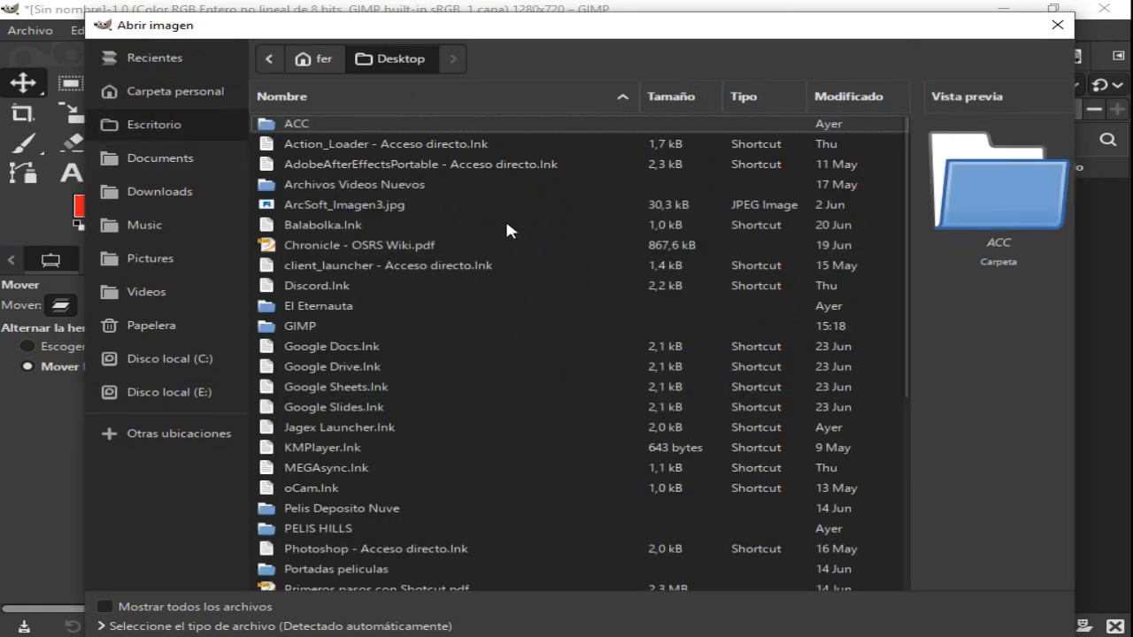
left_click_drag(907, 213, 815, 235)
double_click(290, 268)
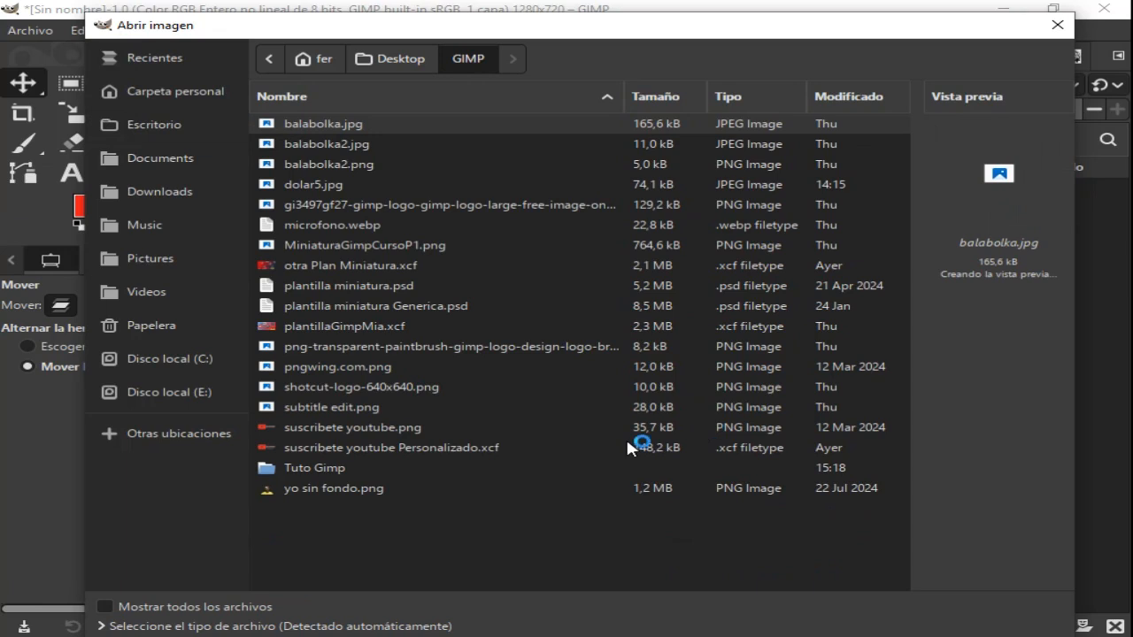
double_click(316, 468)
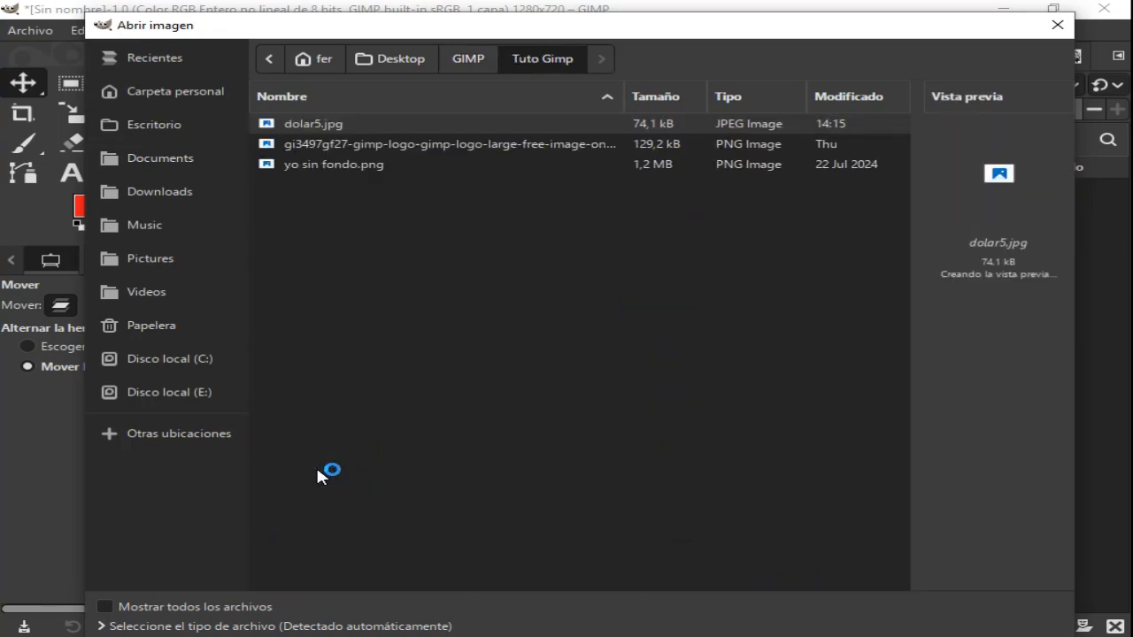
left_click_drag(529, 29, 538, 18)
left_click(372, 155)
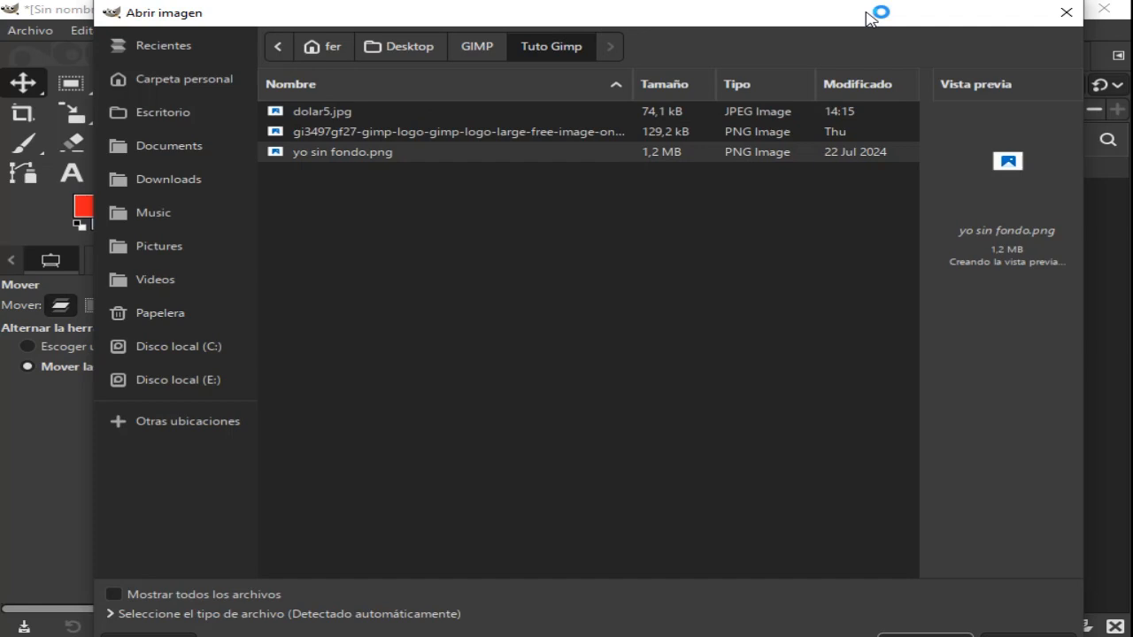
left_click_drag(865, 19, 860, 0)
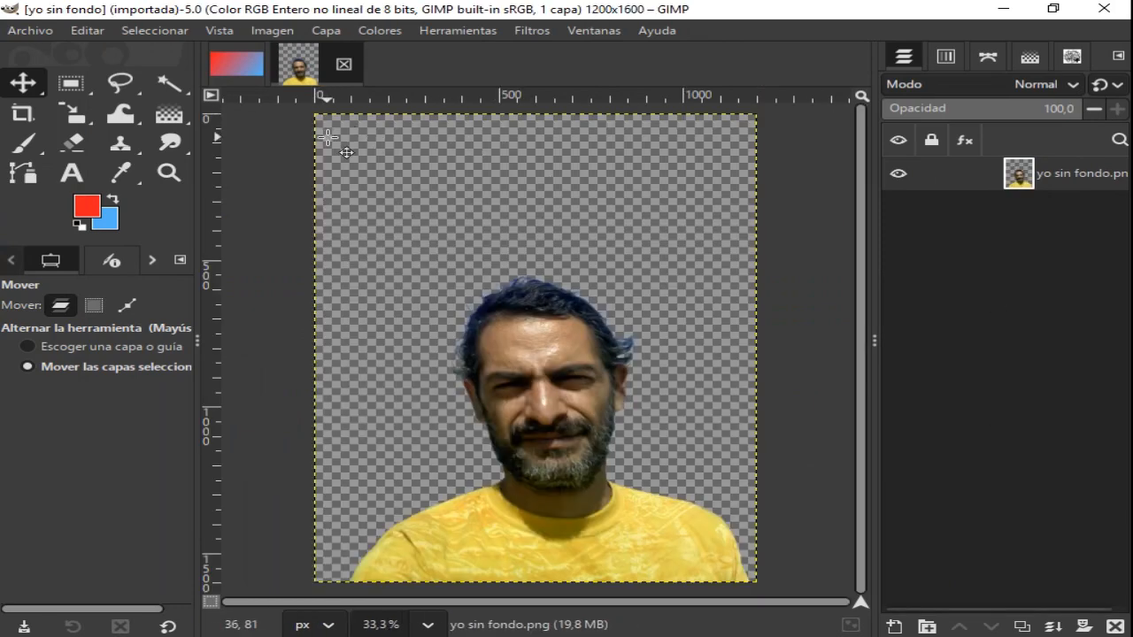
left_click(235, 67)
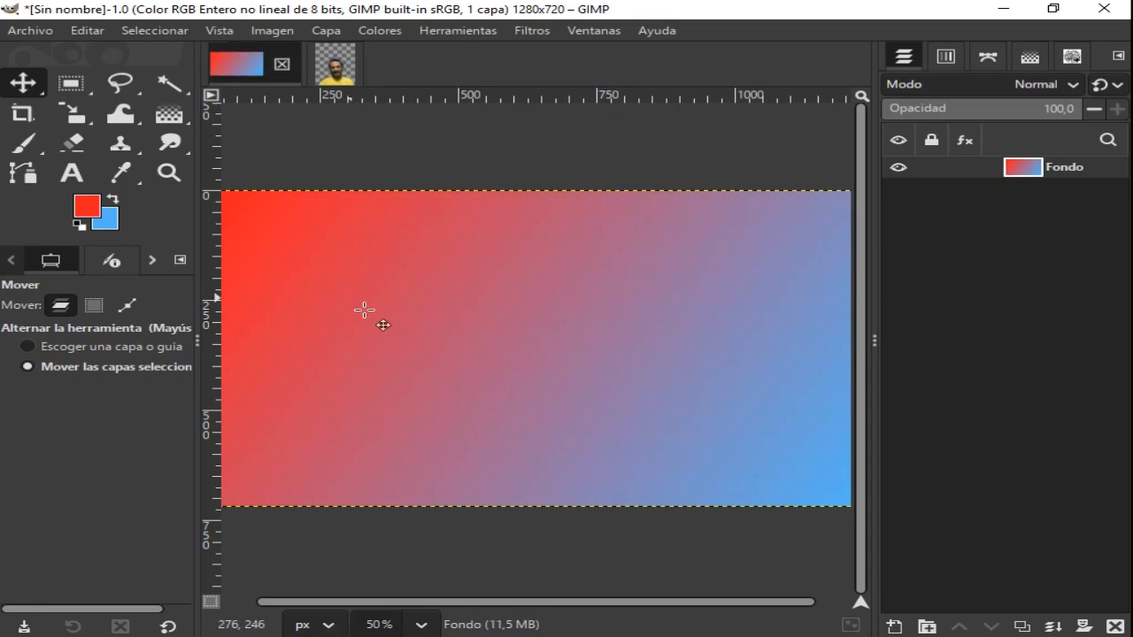
left_click(341, 69)
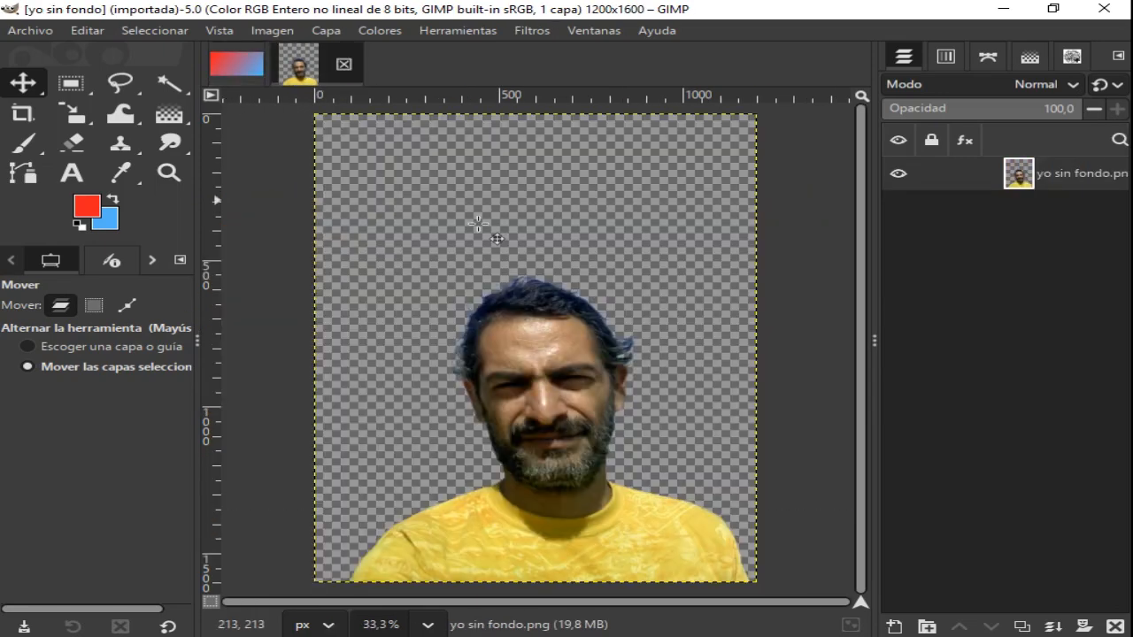
- Copy the whole yo sin fondo.png portrait image and paste it into the gradient image as a new layer
left_click(146, 31)
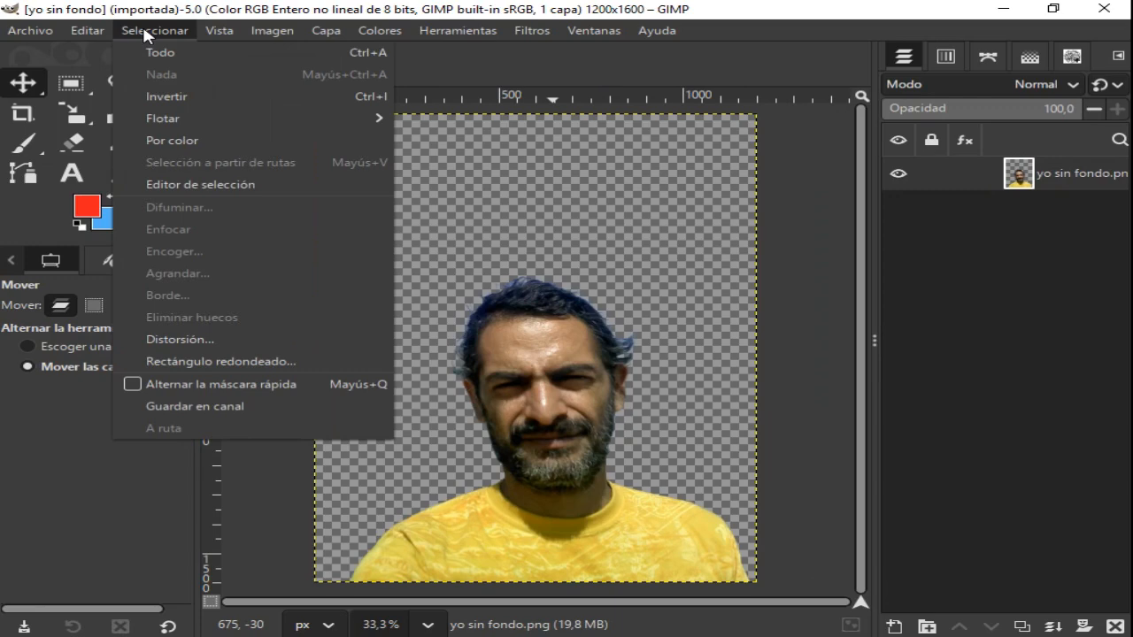
left_click(160, 53)
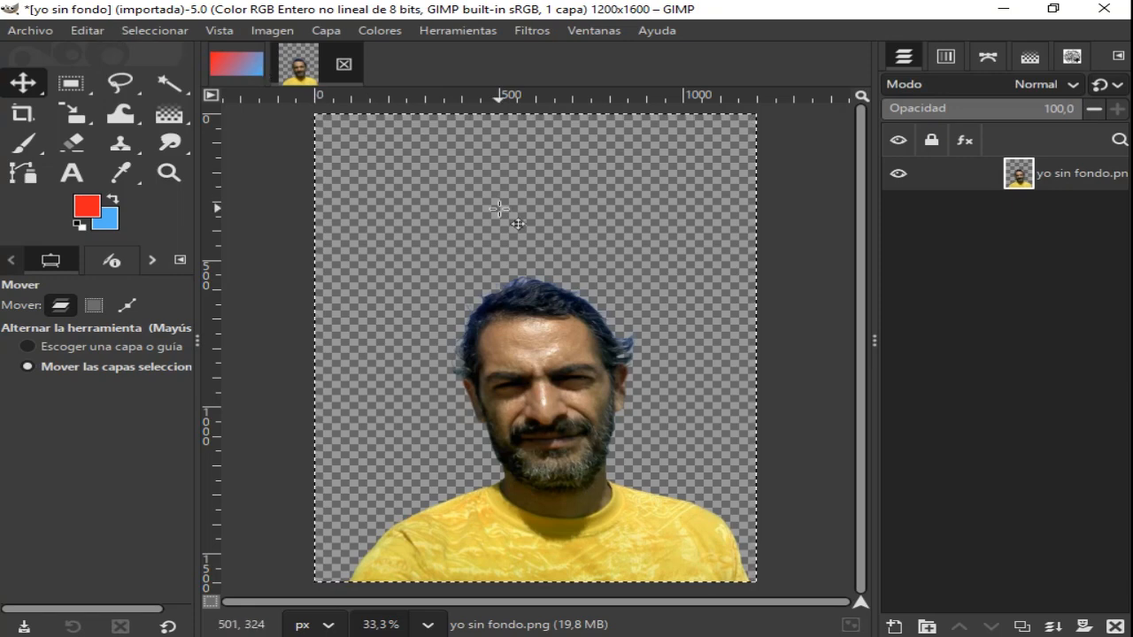
left_click(88, 30)
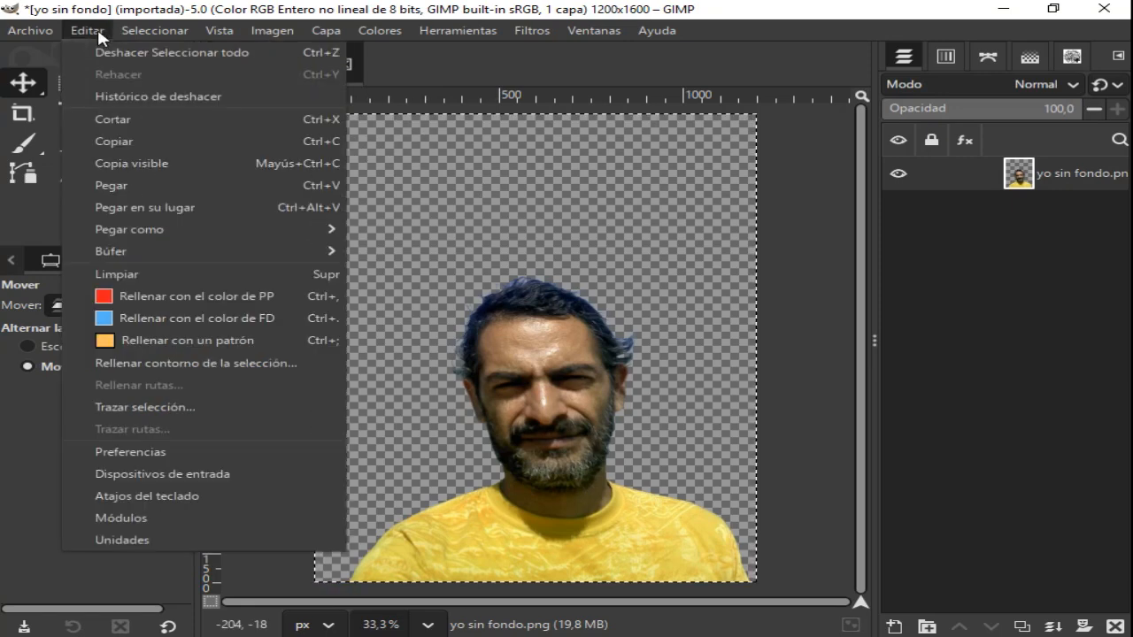
left_click(116, 143)
left_click(249, 73)
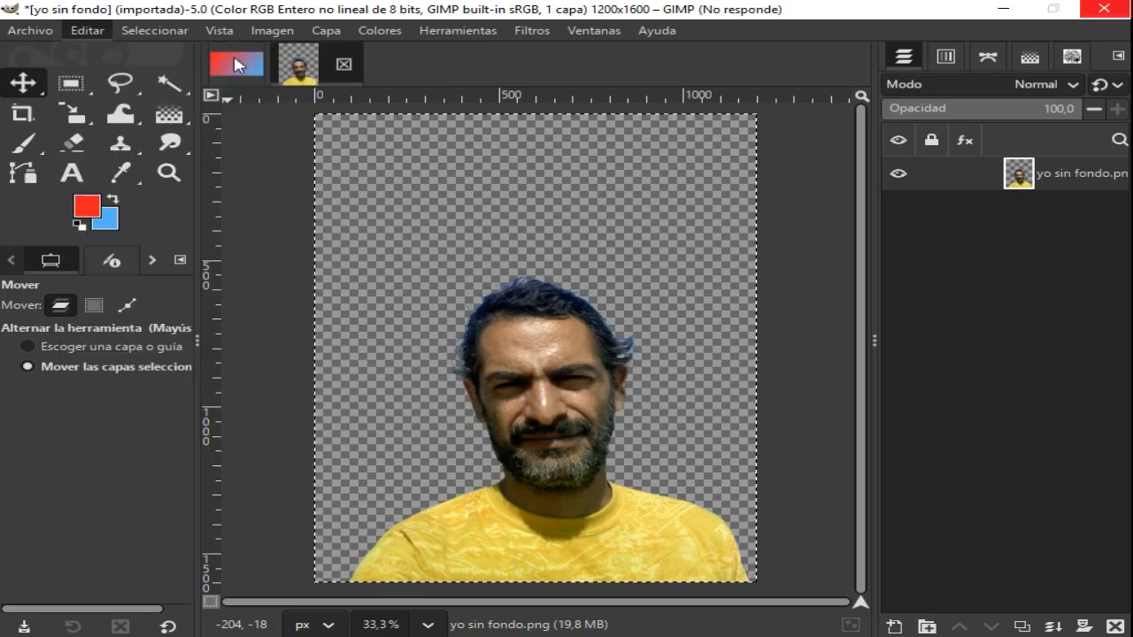
left_click(89, 31)
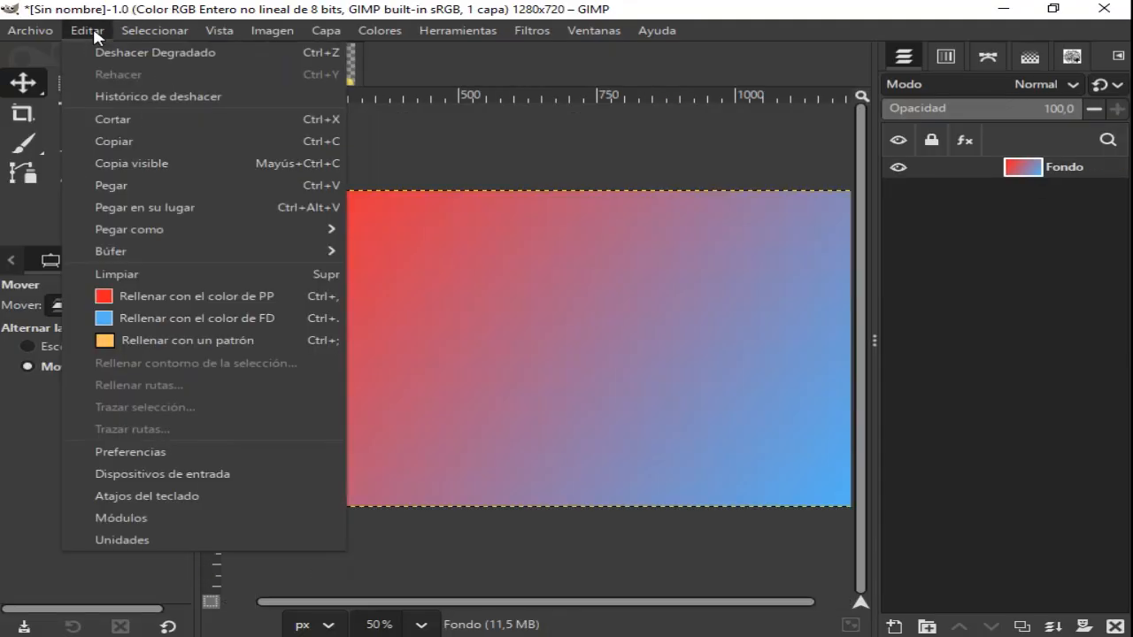
left_click(123, 186)
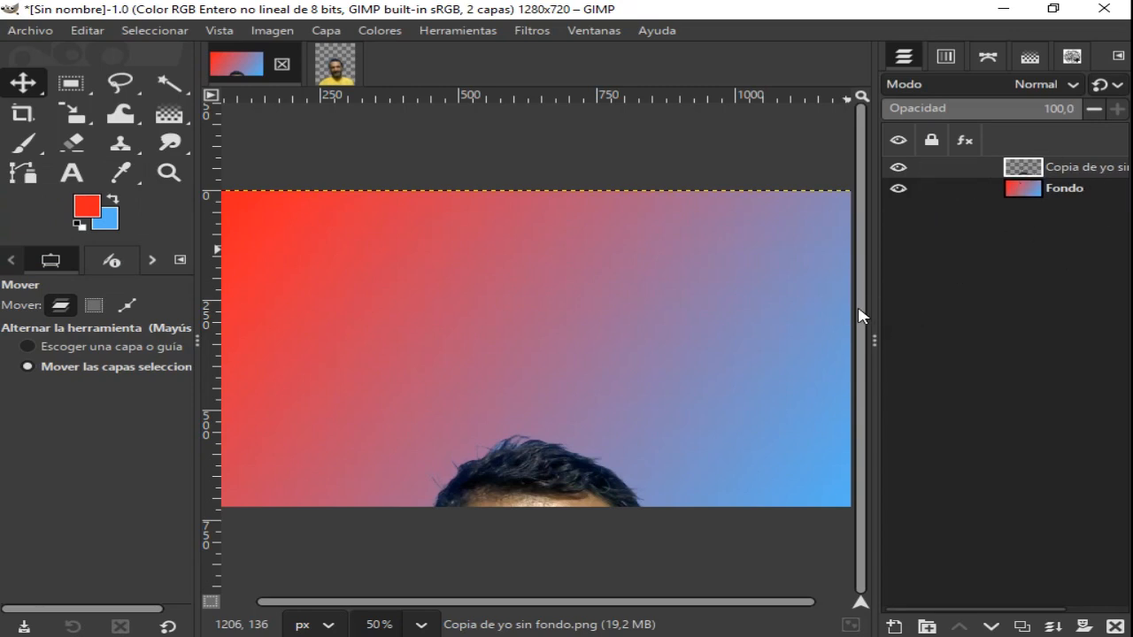
- Close the yo sin fondo image and discard its changes
left_click(343, 68)
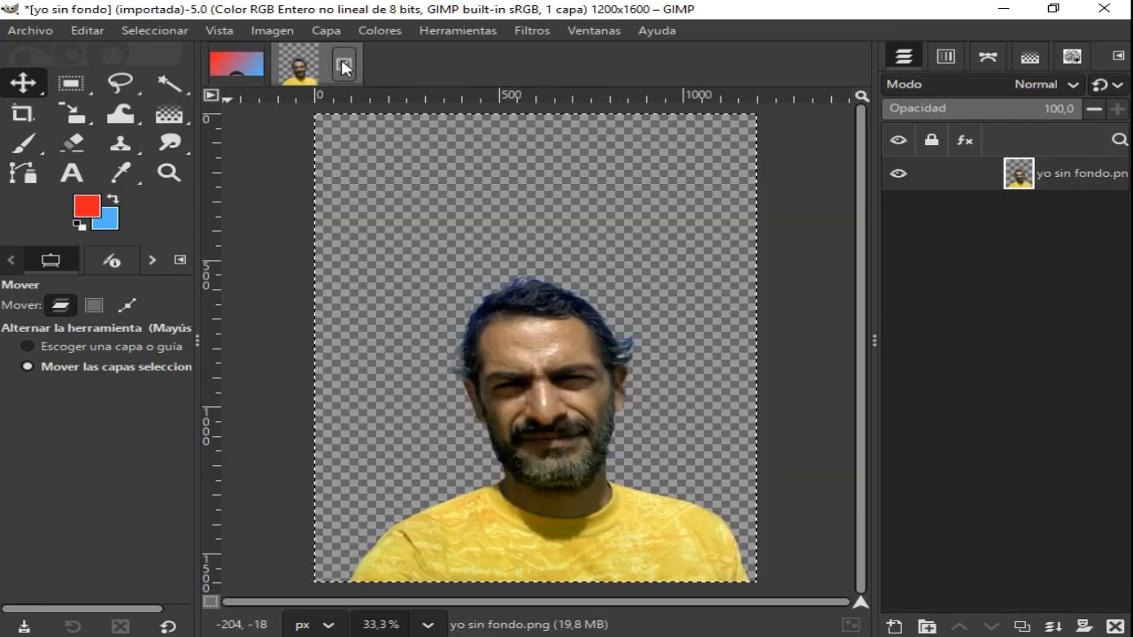
left_click(345, 67)
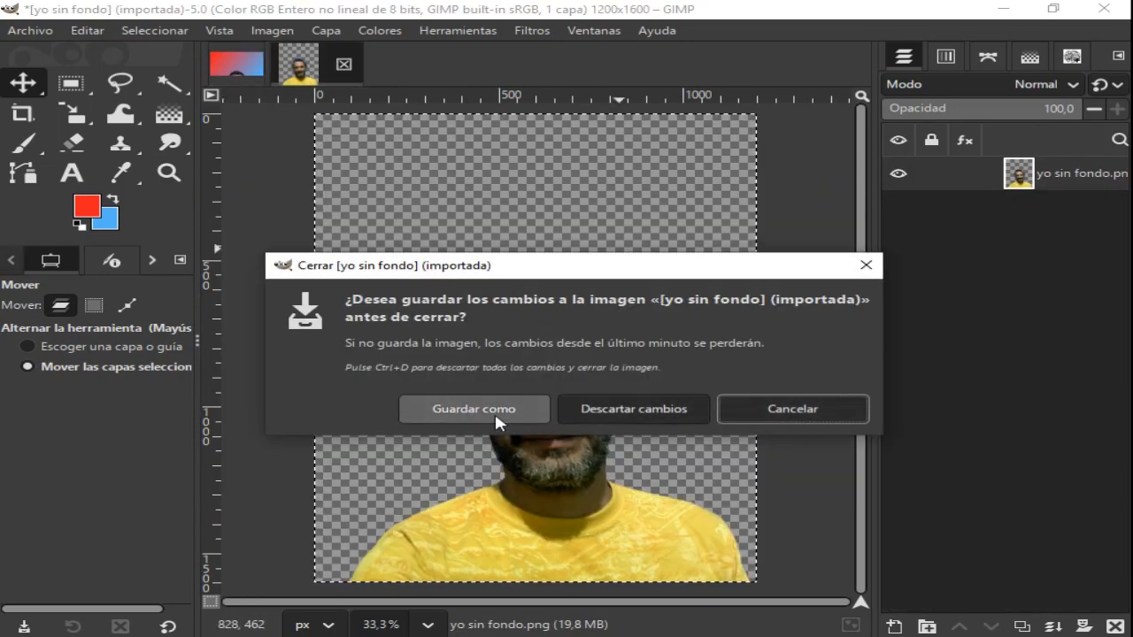
left_click(663, 410)
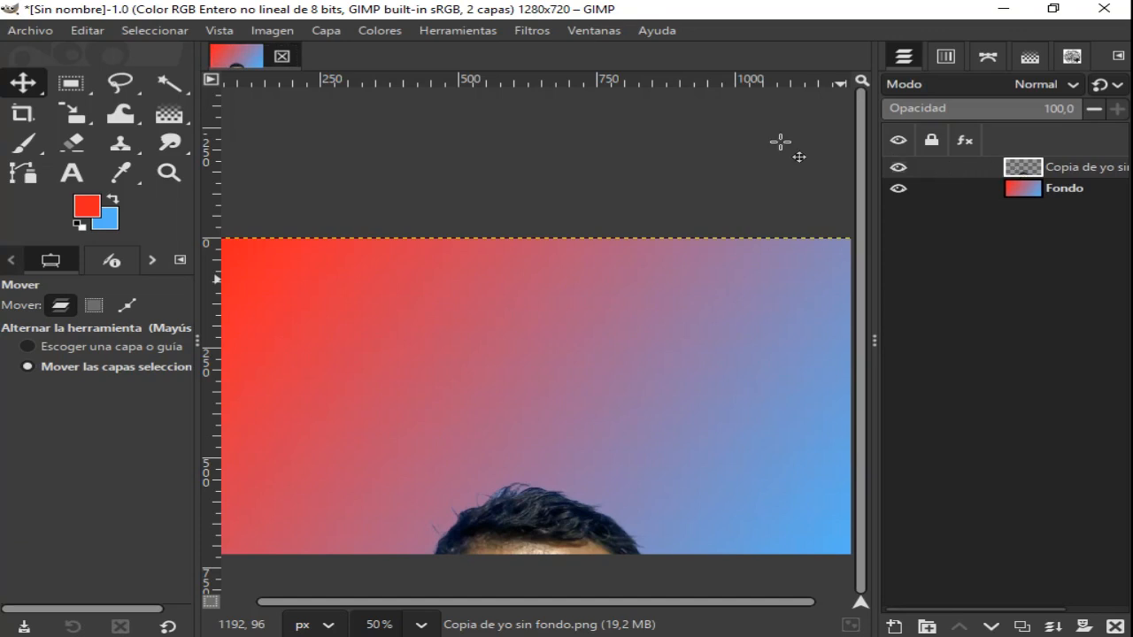
- Start scaling the pasted portrait layer, setting its width to 600 px and then its height to 400 px
left_click(77, 116)
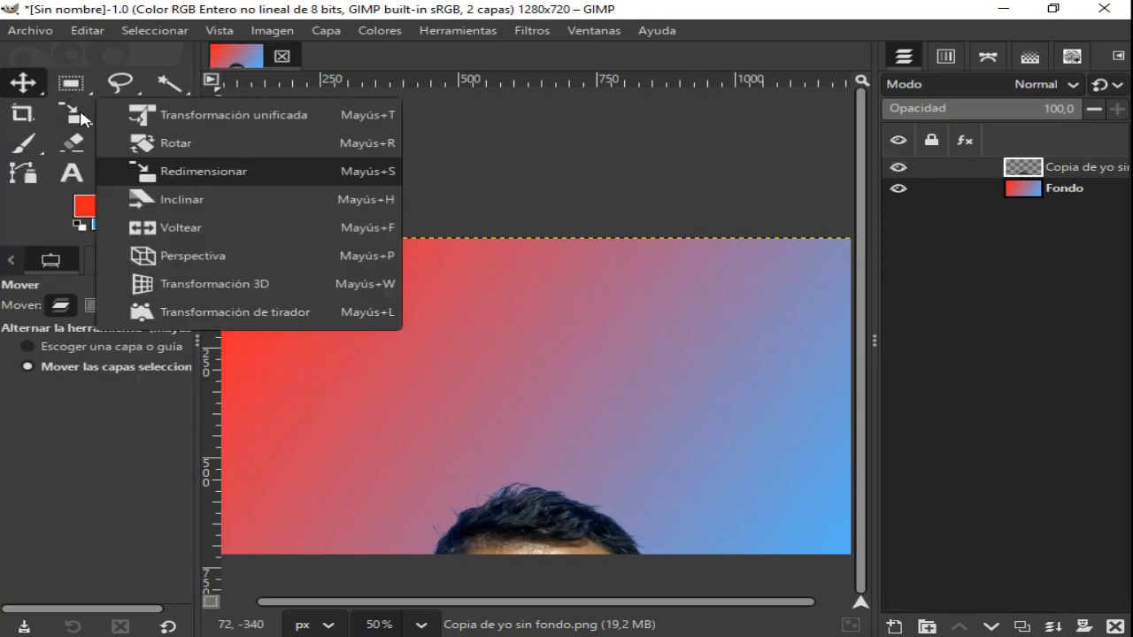
left_click(191, 173)
left_click(301, 207)
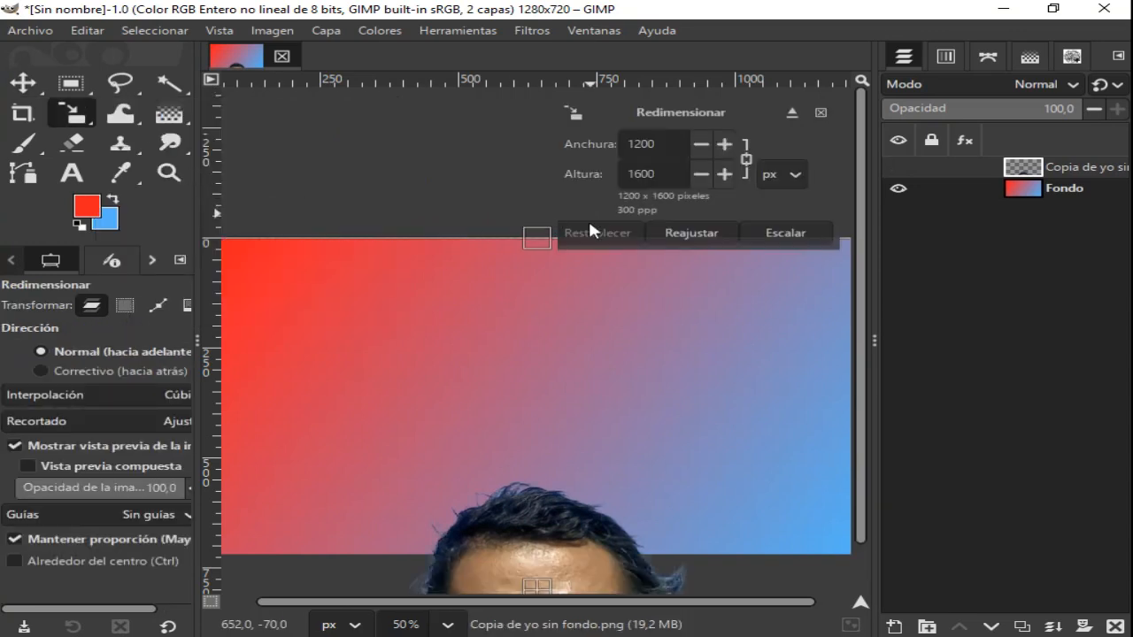
left_click_drag(666, 146, 593, 143)
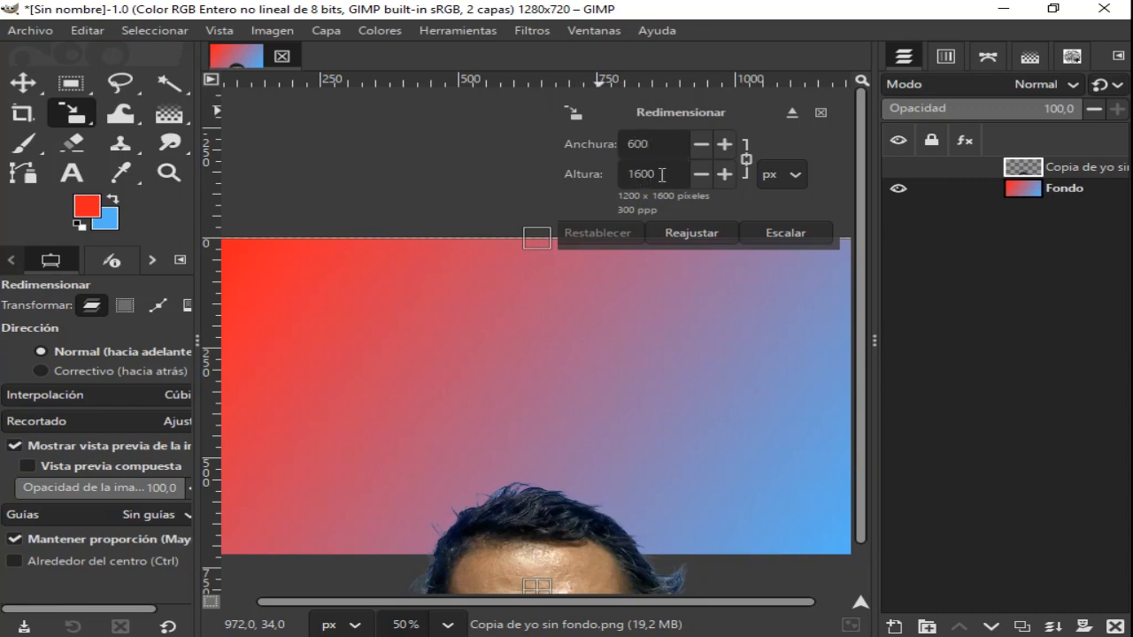
left_click_drag(661, 175, 614, 180)
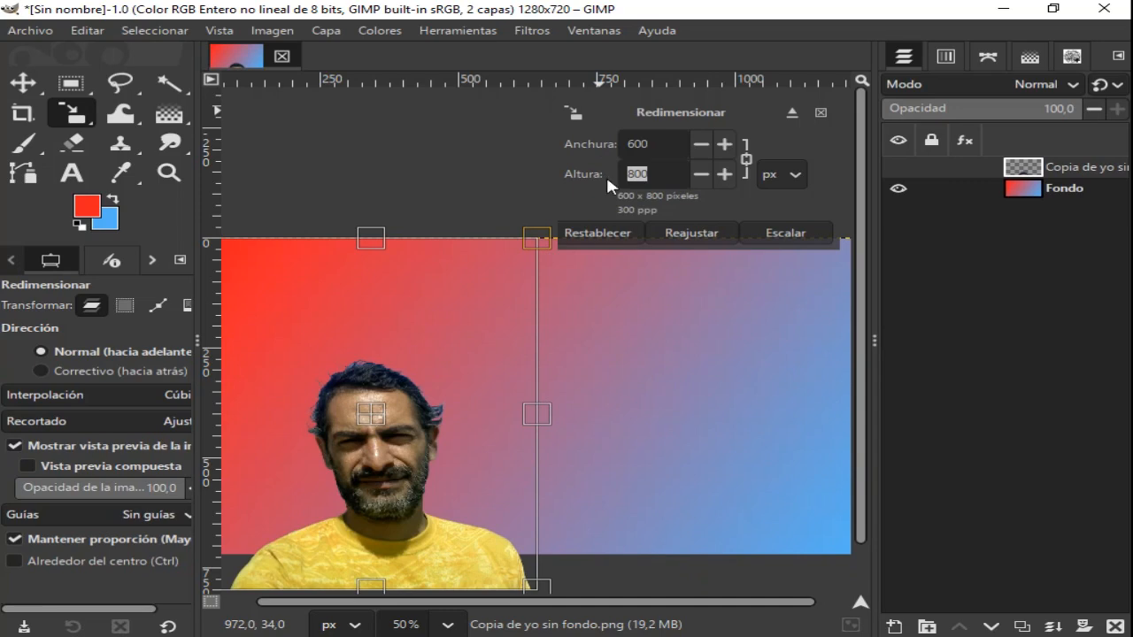
type("400")
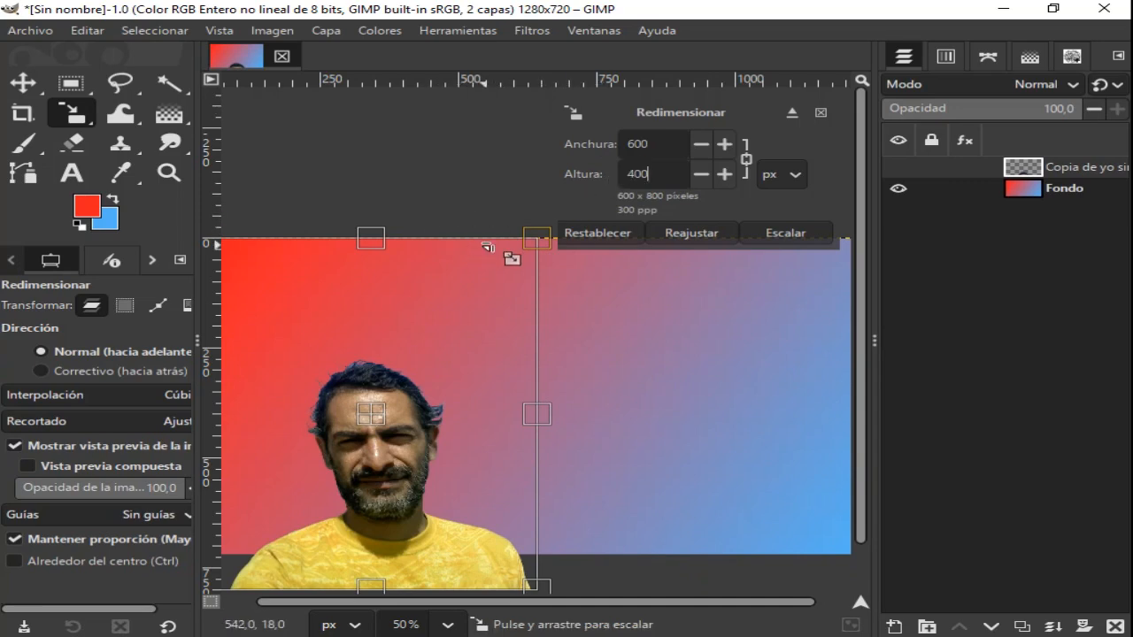
- Scale the portrait layer to 272 x 362 px near the canvas's lower-right corner, and activate the Move tool
left_click_drag(532, 239, 789, 480)
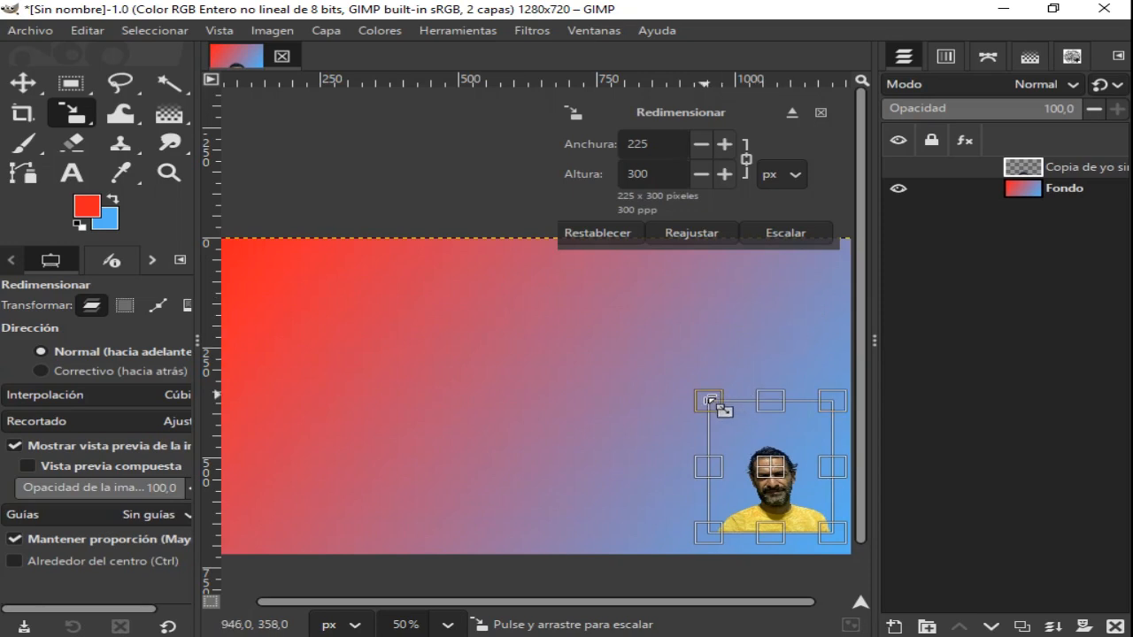
left_click_drag(709, 400, 683, 373)
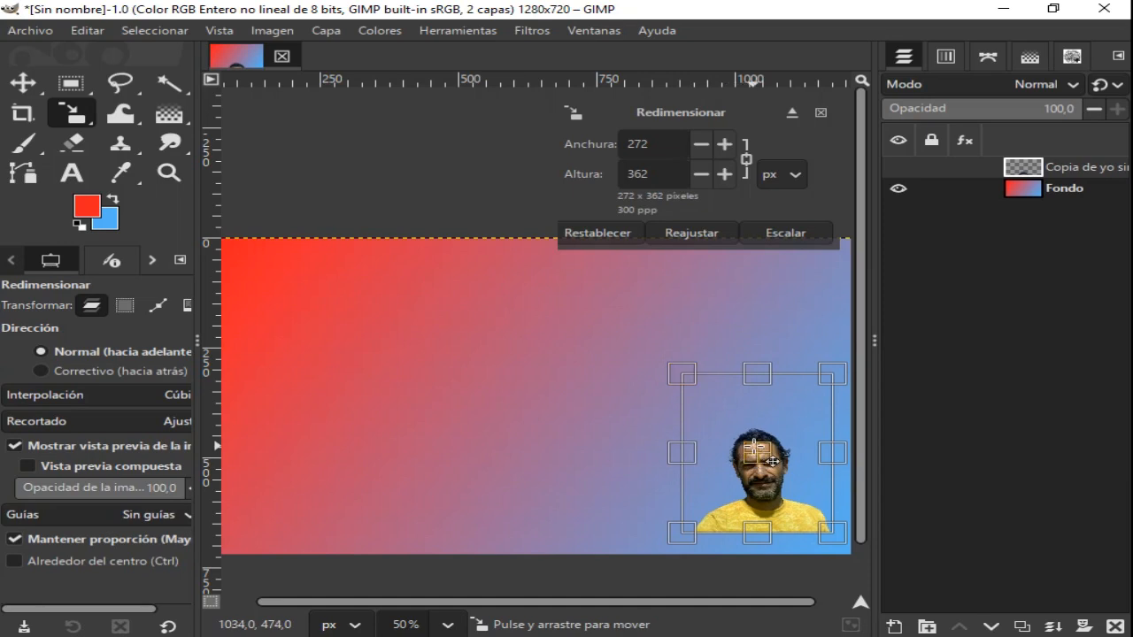
left_click_drag(778, 463, 769, 461)
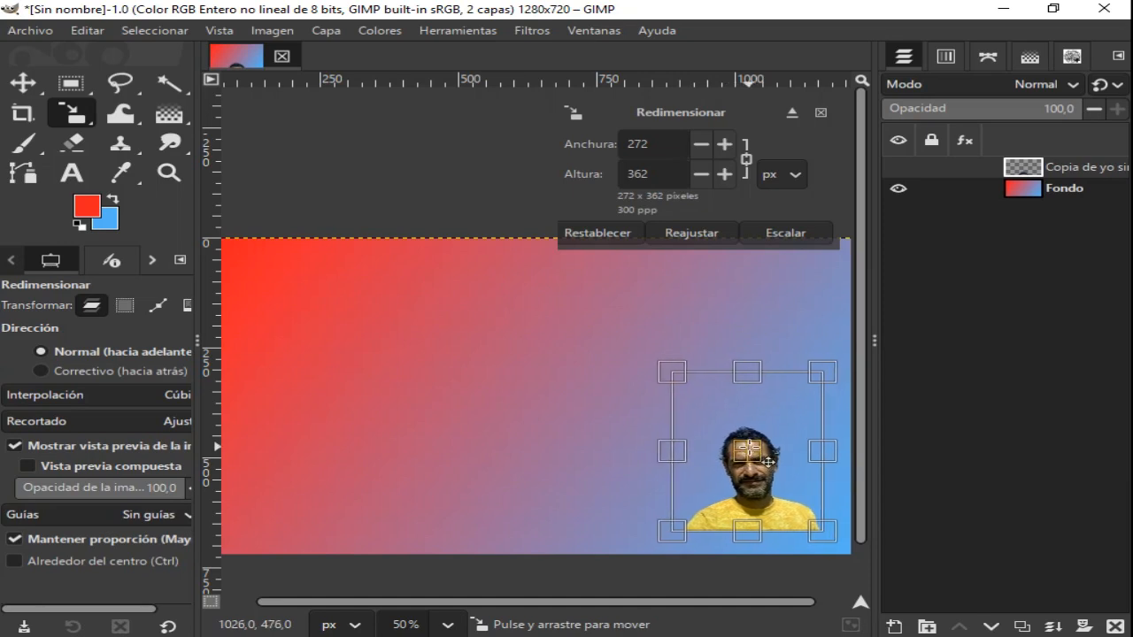
left_click(786, 233)
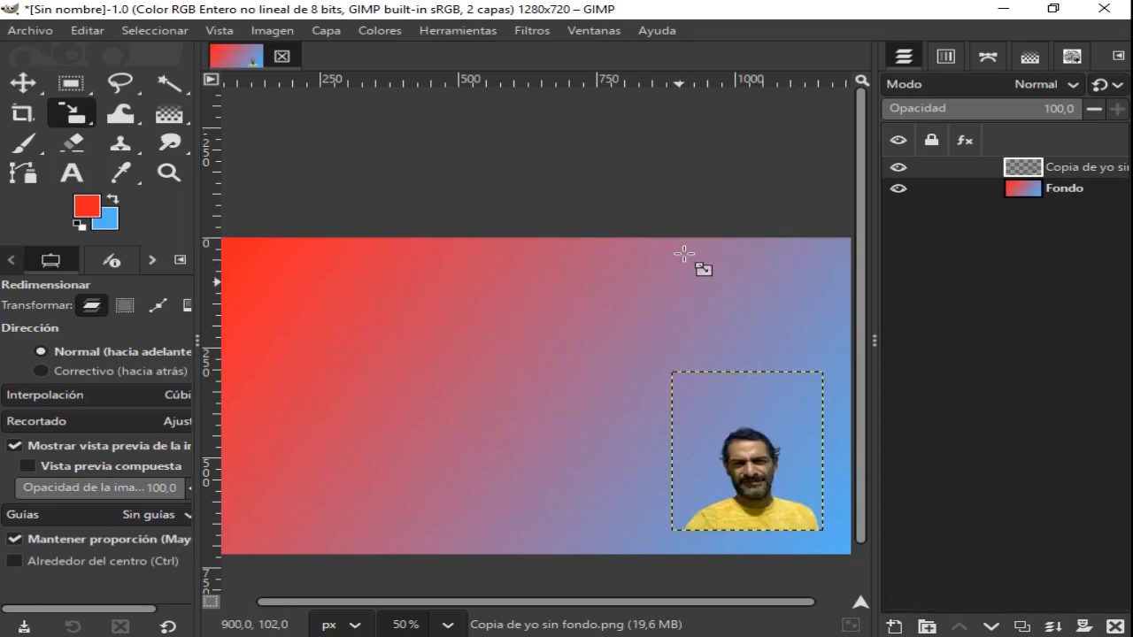
left_click(26, 85)
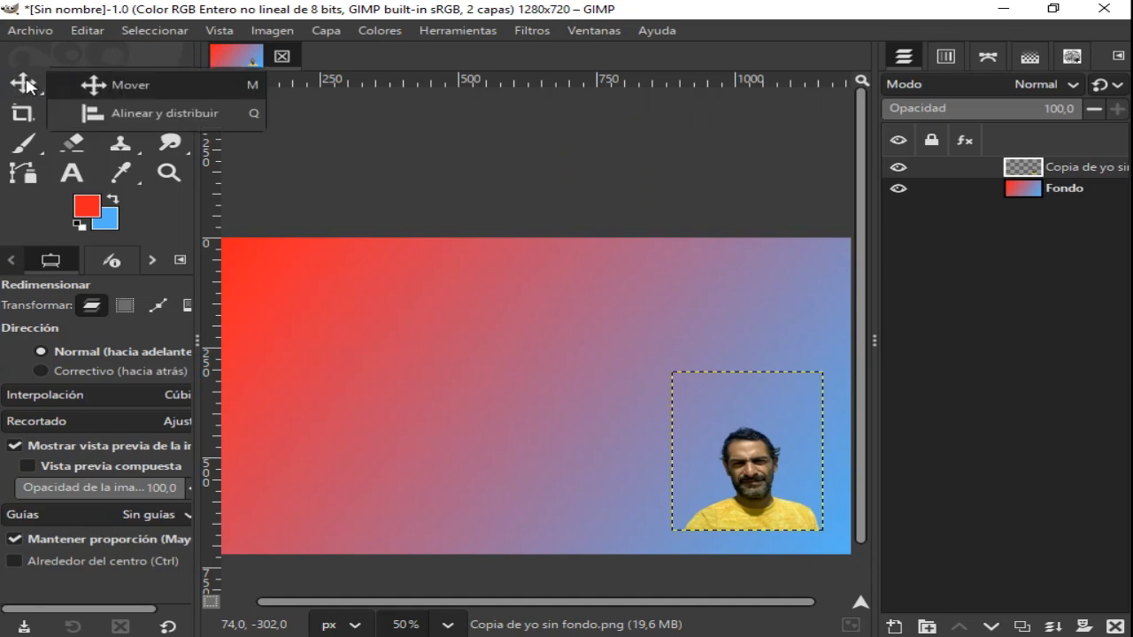
left_click(117, 84)
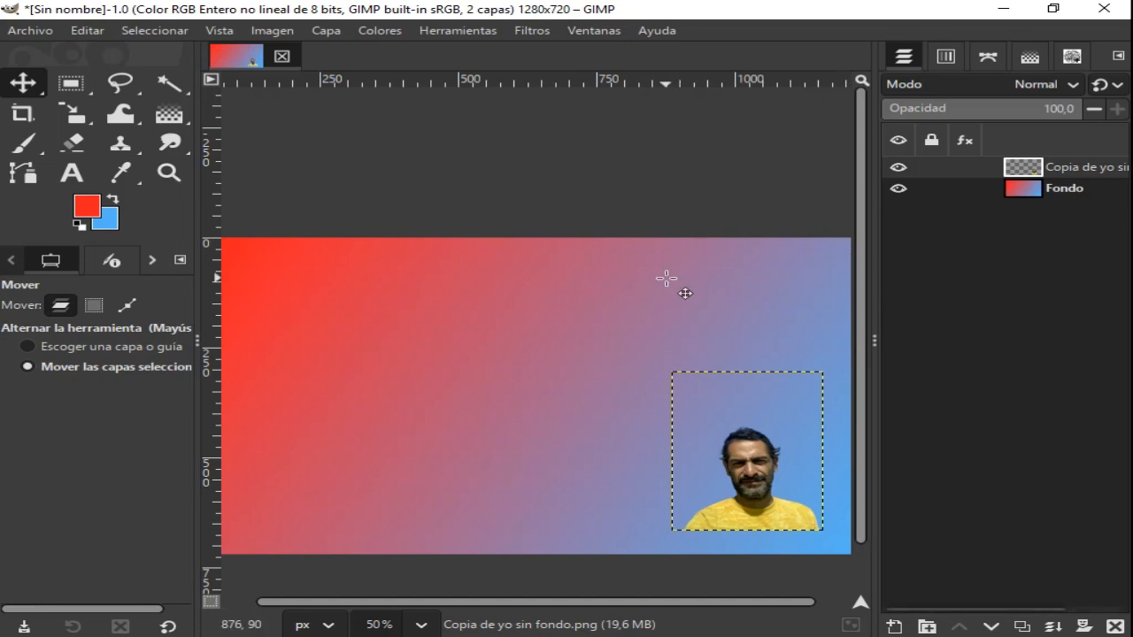
- Open the image gi3497gf27-gimp-logo-gimp-logo-large-free-image-on-liblogo.png from the Tuto Gimp folder
left_click(39, 33)
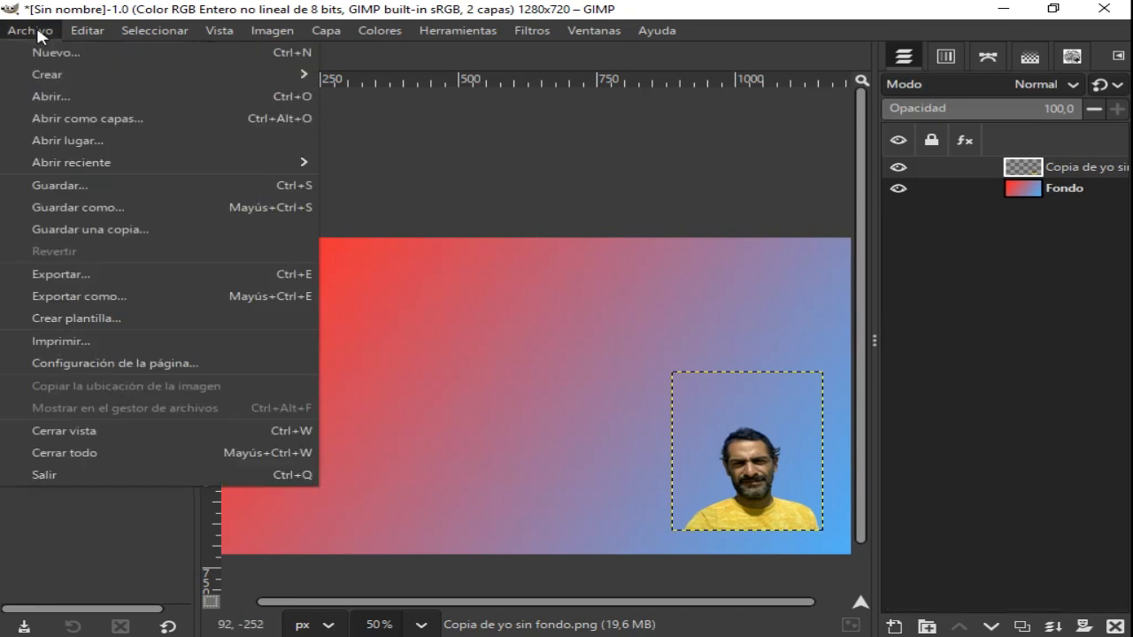
left_click(43, 90)
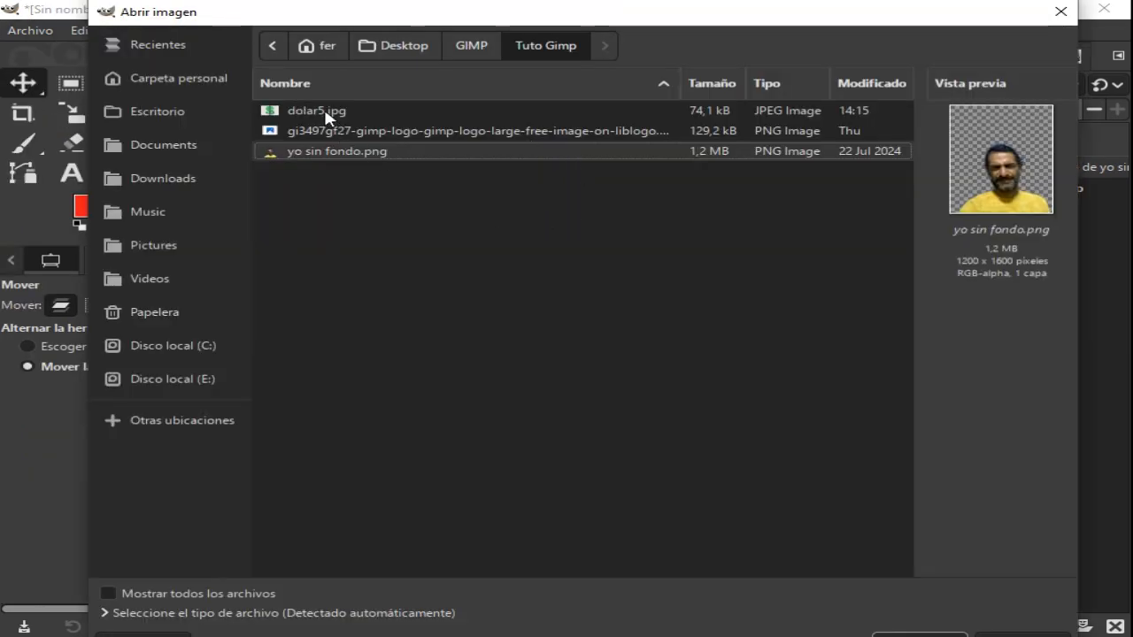
left_click(329, 134)
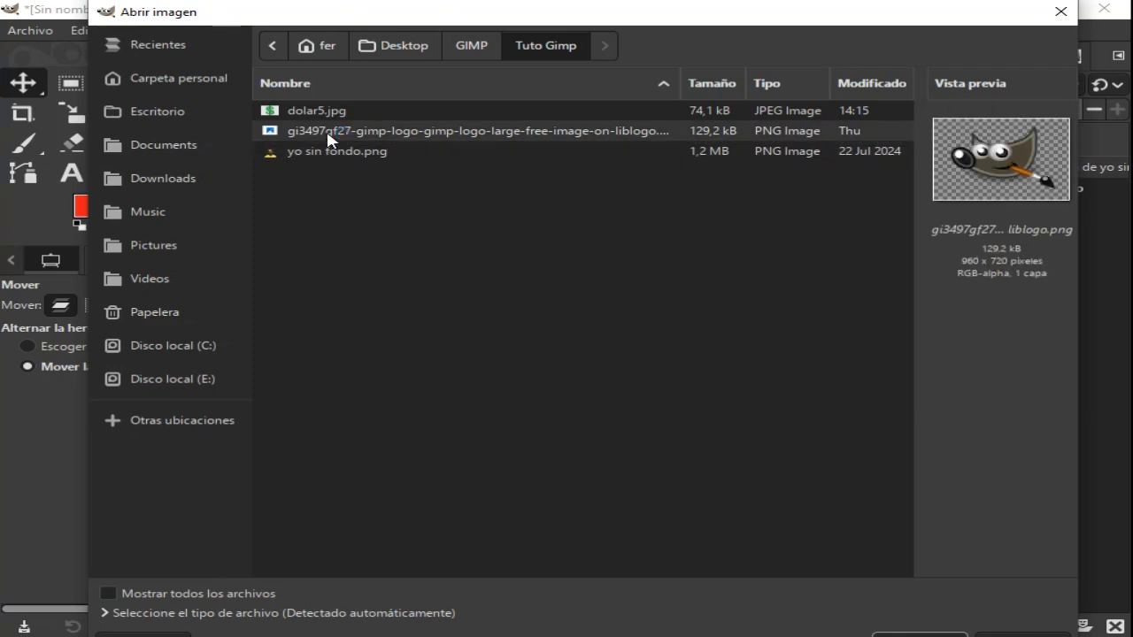
left_click(925, 634)
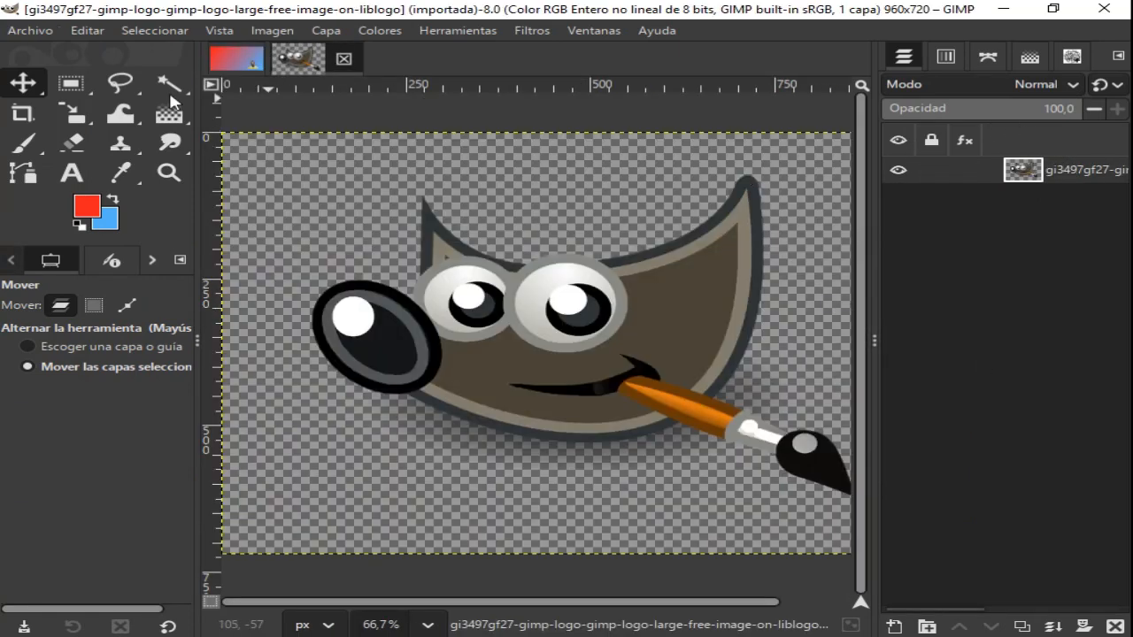
- Scale the GIMP logo layer down to 299 x 266 px in the lower middle of its canvas
left_click(76, 119)
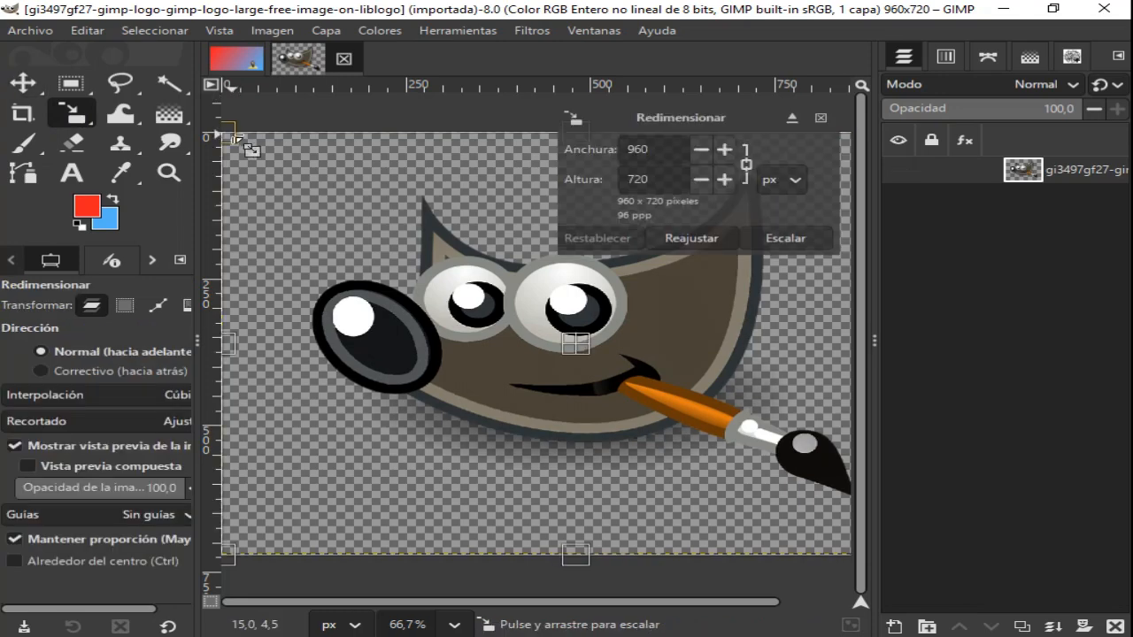
left_click_drag(234, 139, 644, 387)
key("shift")
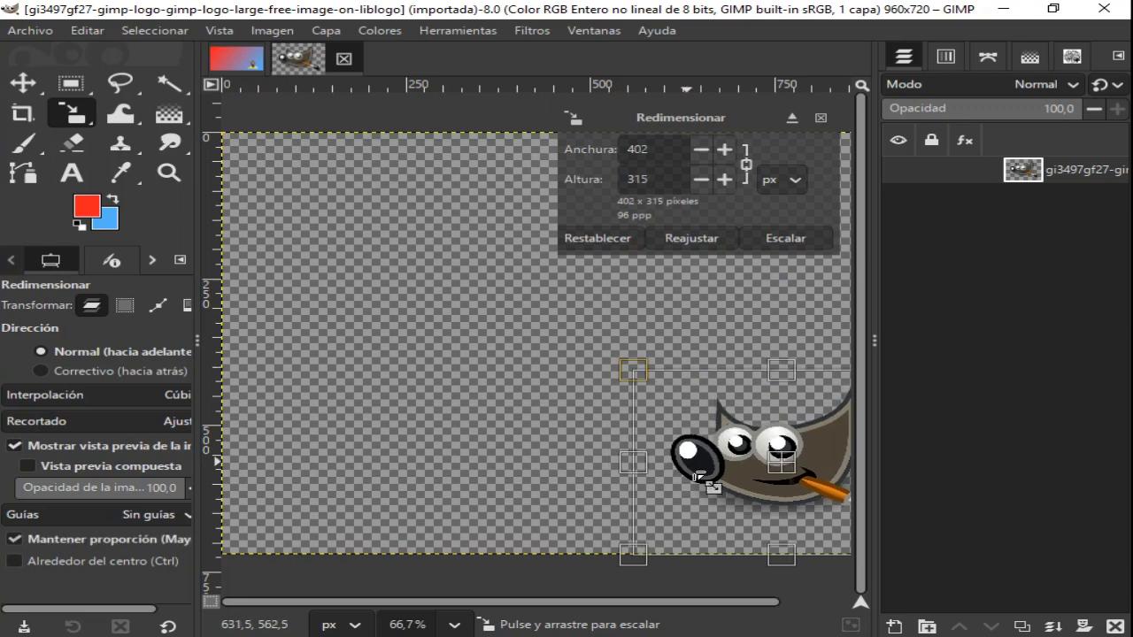
left_click_drag(779, 462, 598, 409)
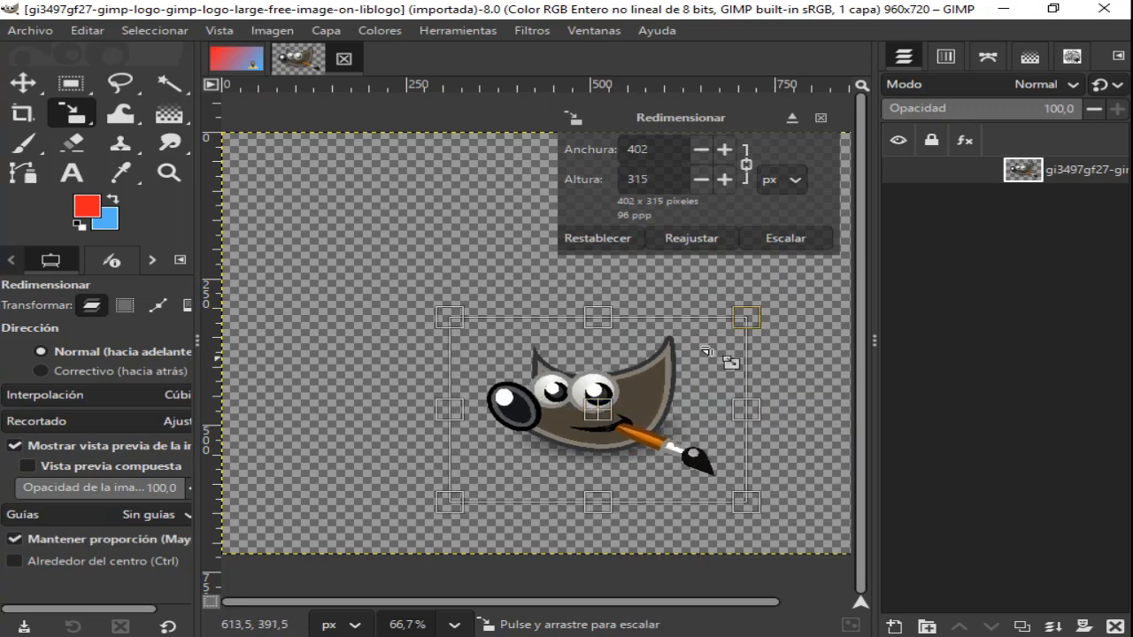
left_click_drag(749, 319, 667, 345)
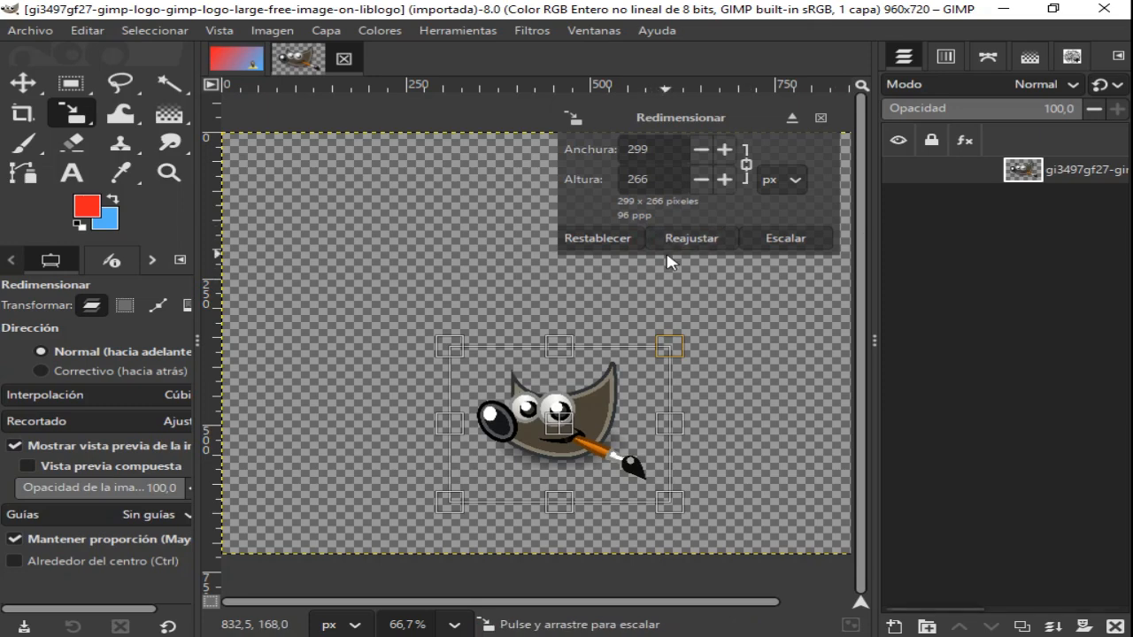
left_click(782, 240)
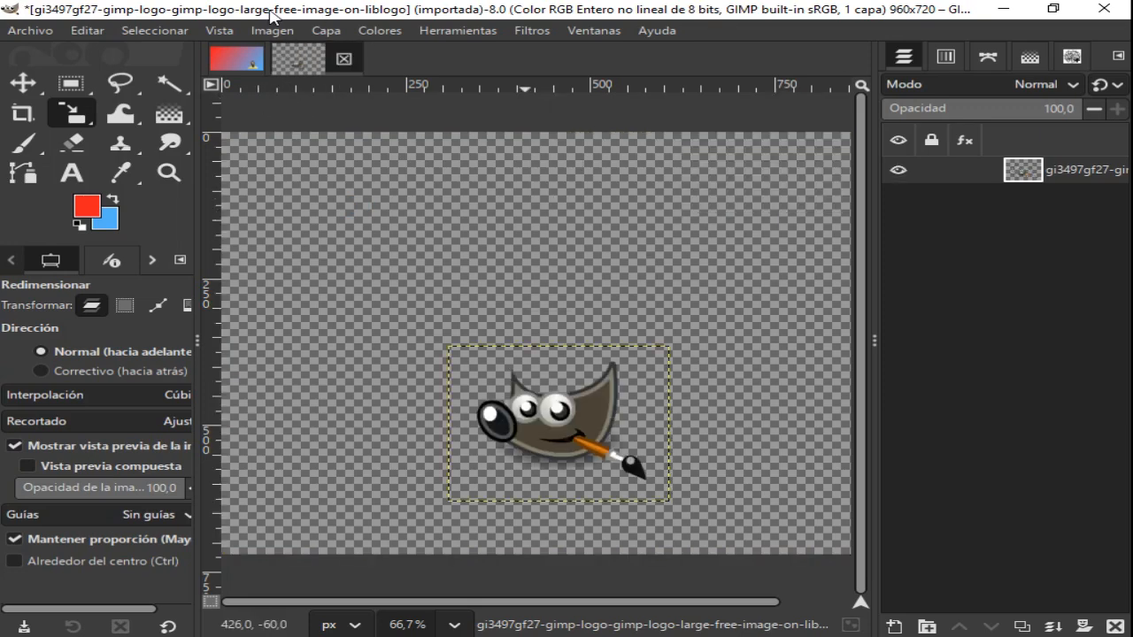
- Select all and copy the scaled GIMP logo, and paste it into the gradient image as a new layer
left_click(156, 32)
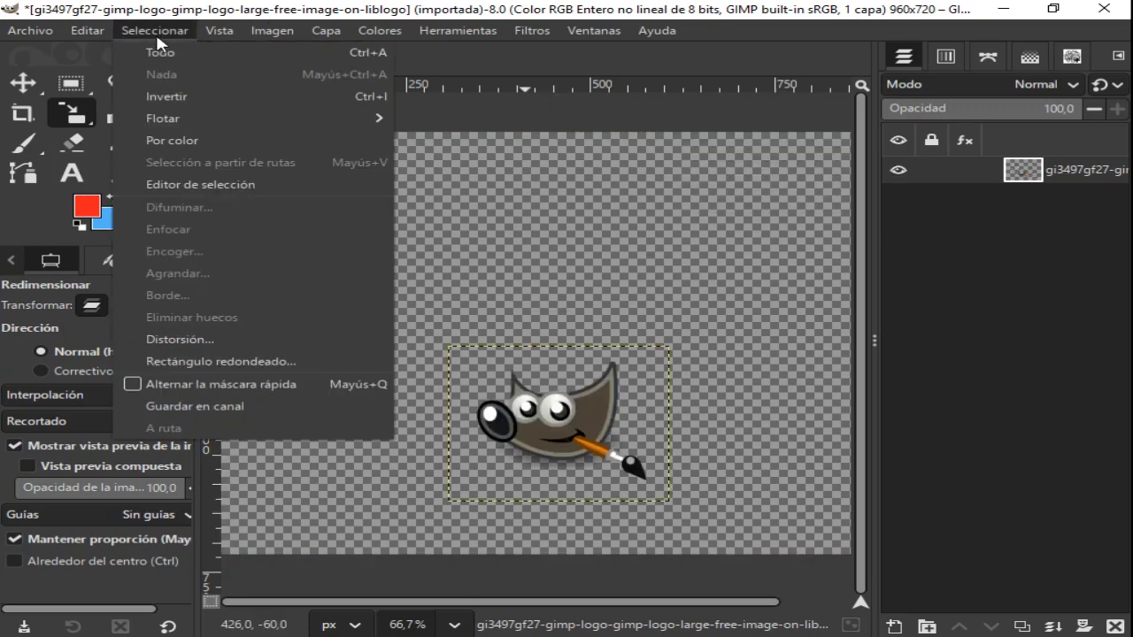
left_click(162, 55)
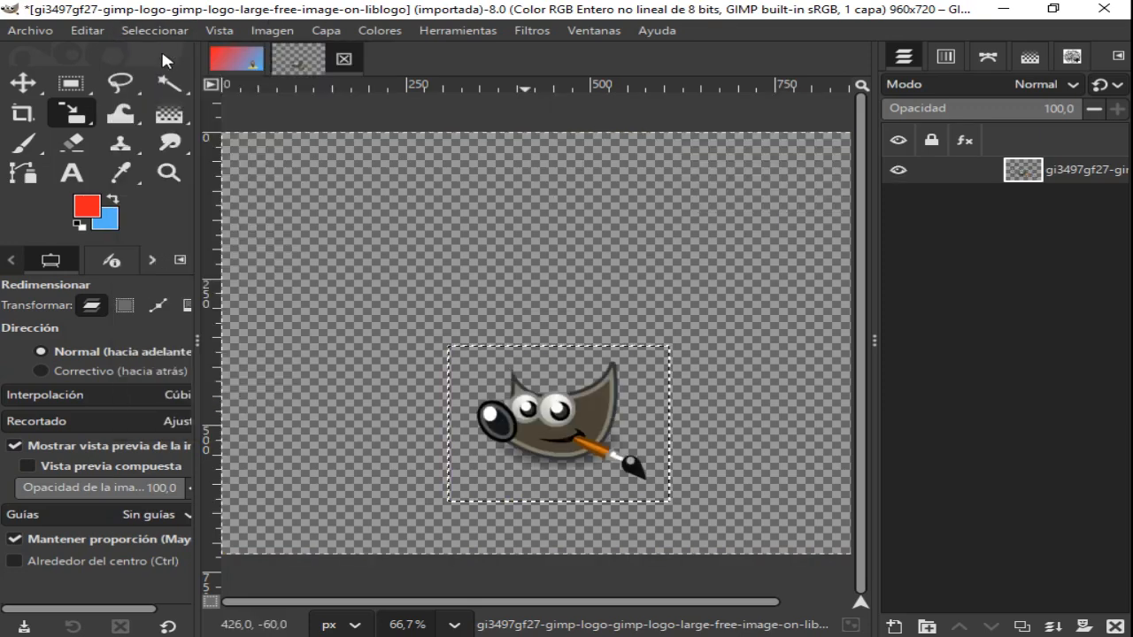
left_click(90, 31)
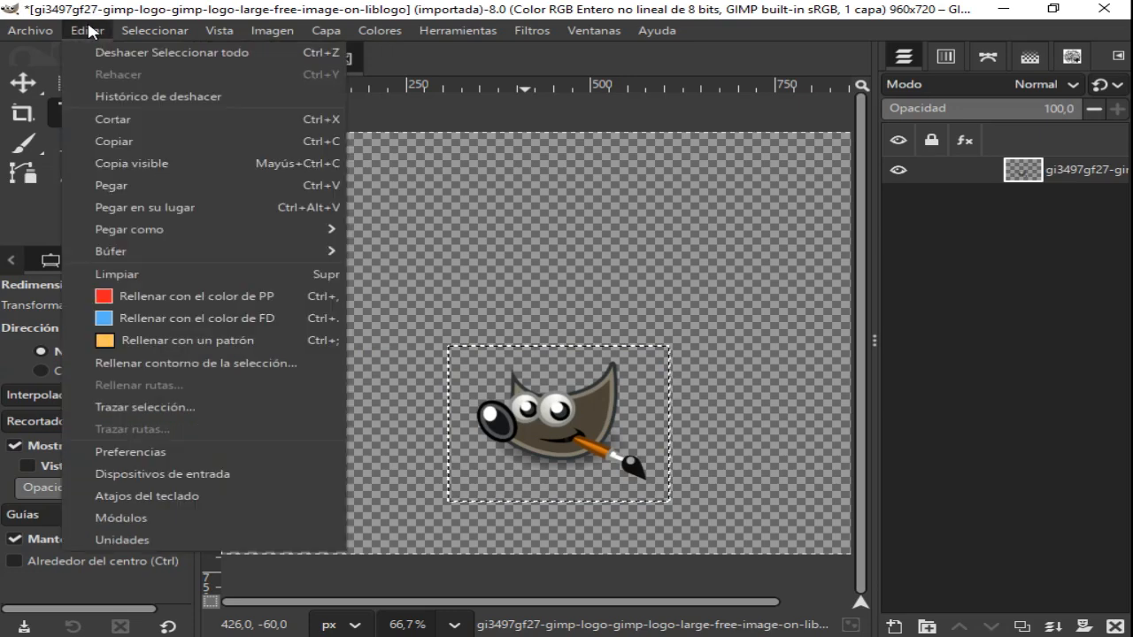
left_click(139, 140)
left_click(244, 60)
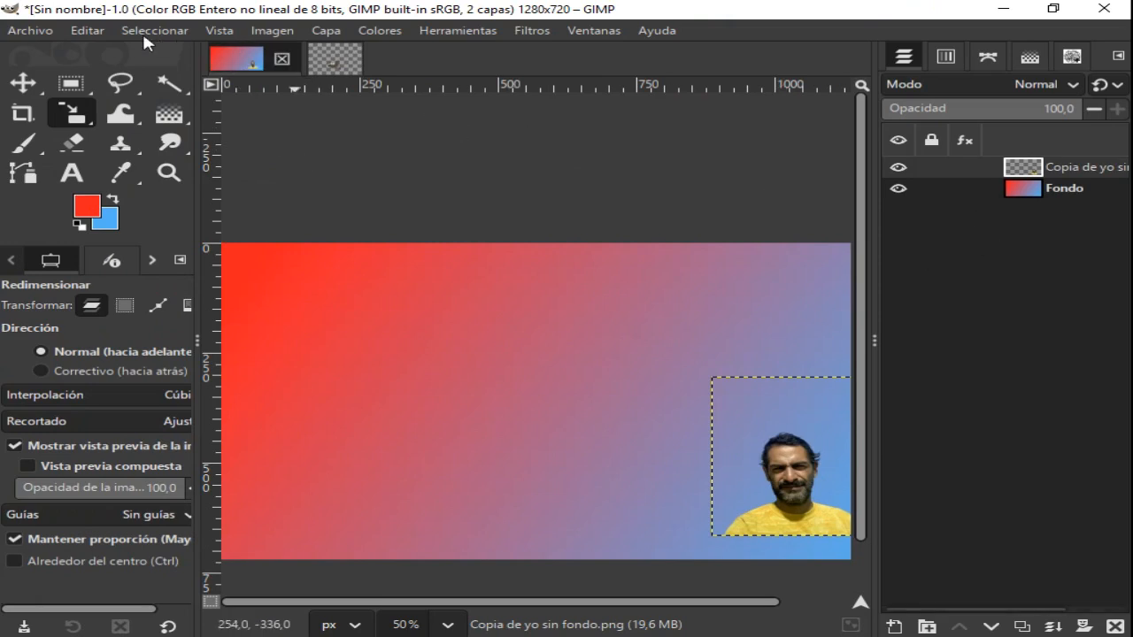
left_click(89, 30)
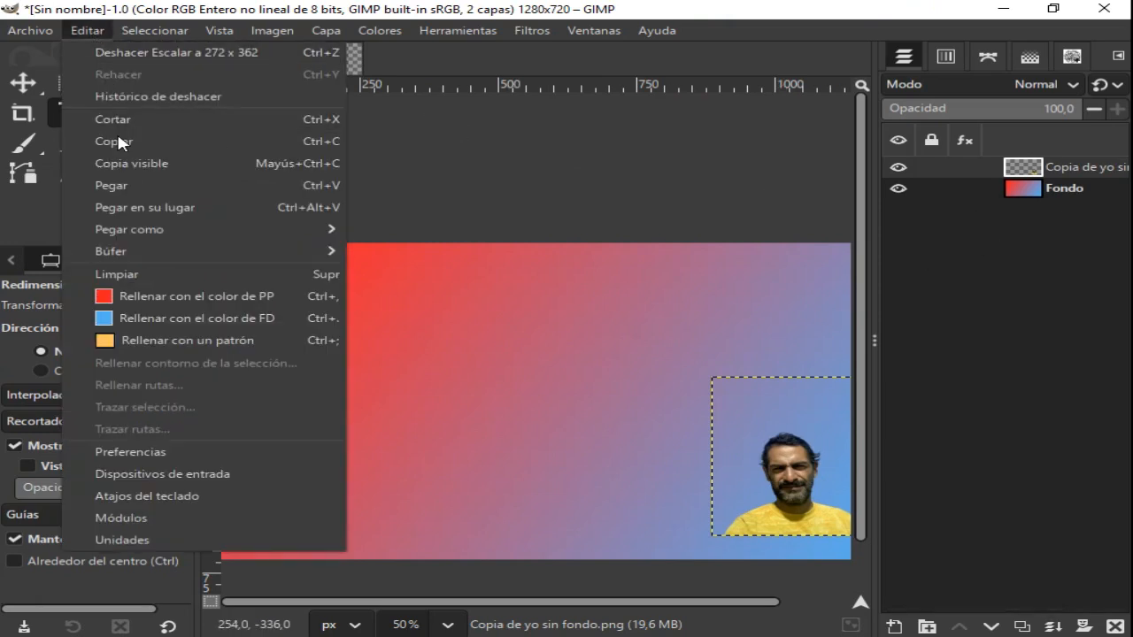
left_click(124, 186)
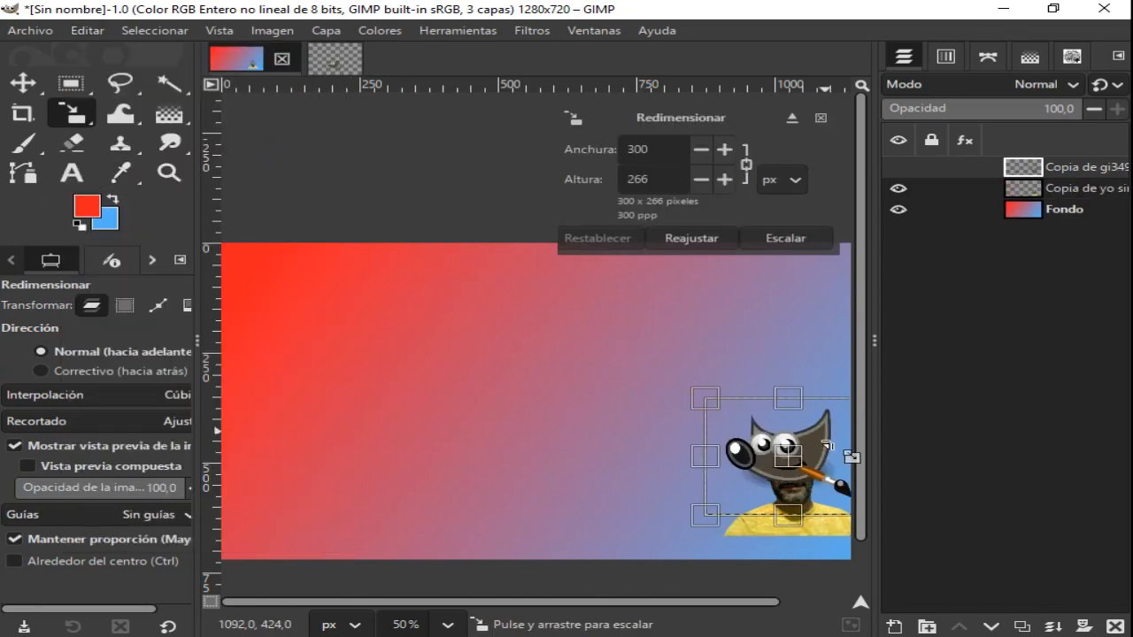
- Move the GIMP logo layer to the middle of the gradient canvas, and close the separate logo image discarding its changes
left_click_drag(811, 470, 488, 405)
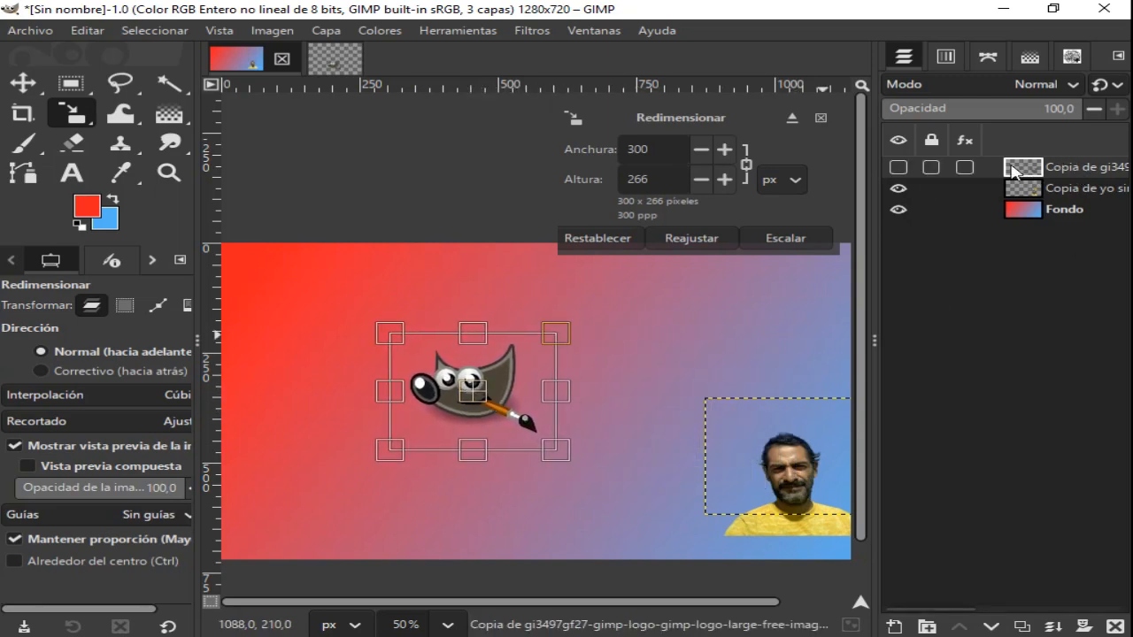
left_click(340, 59)
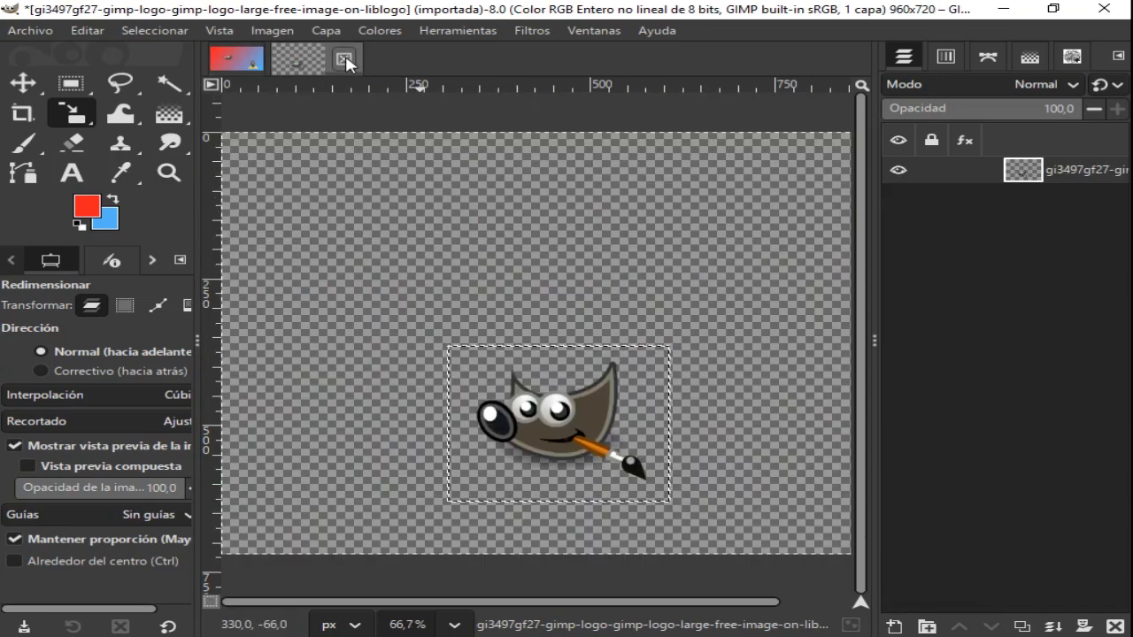
left_click(345, 60)
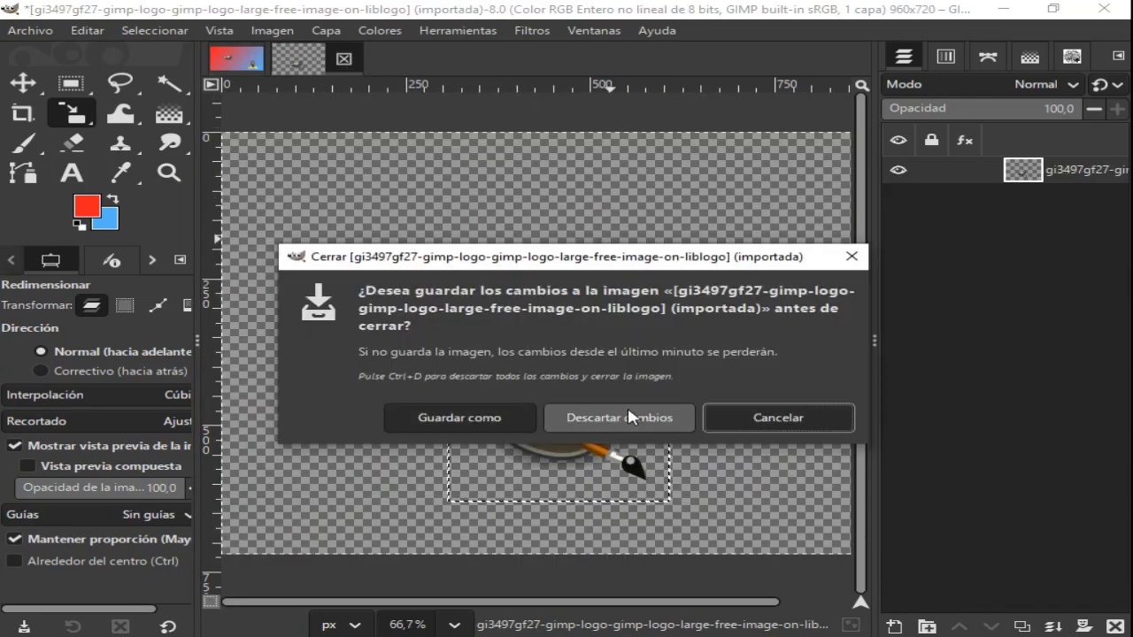
left_click(631, 417)
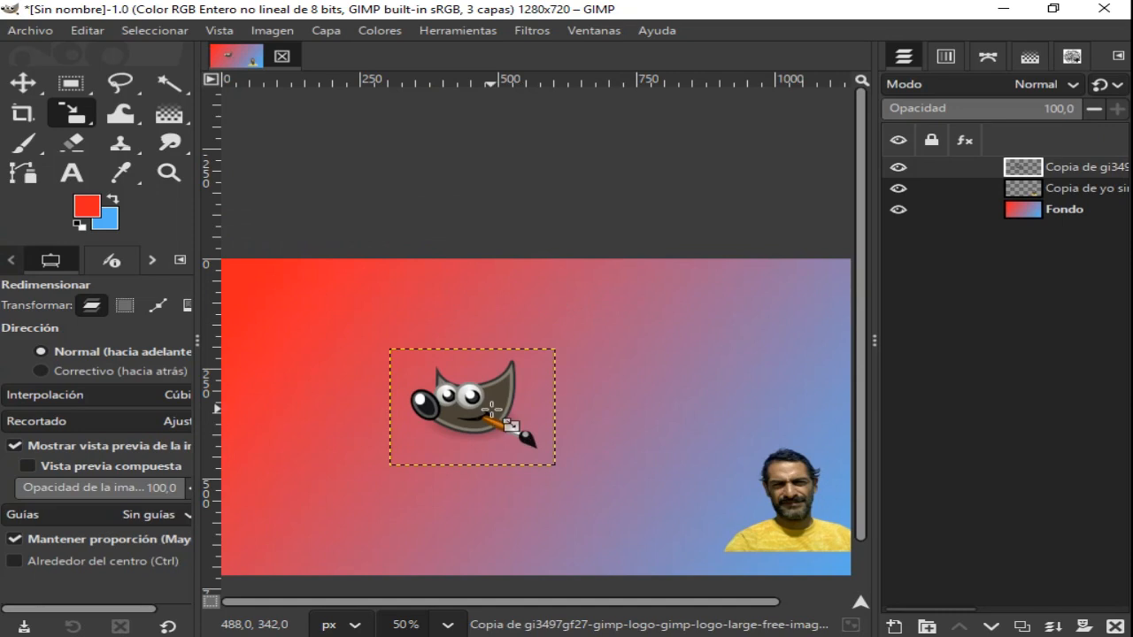
- Scale the GIMP logo layer up to 688 x 610 px and shift it slightly to the right on the canvas
left_click(492, 409)
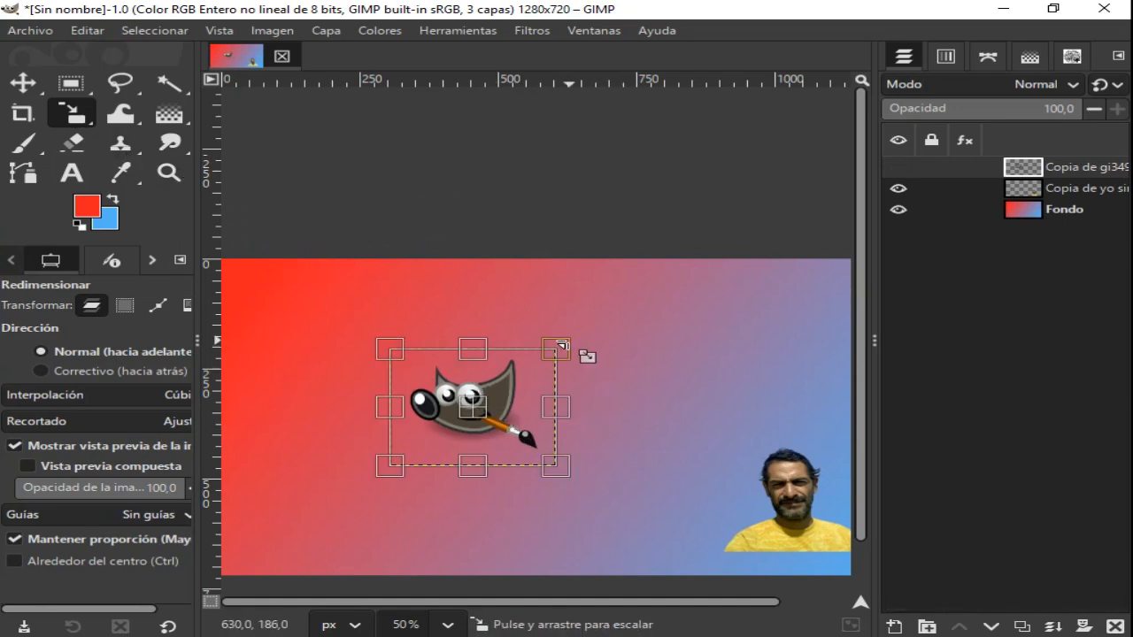
left_click_drag(557, 346, 675, 313)
left_click_drag(390, 467, 255, 530)
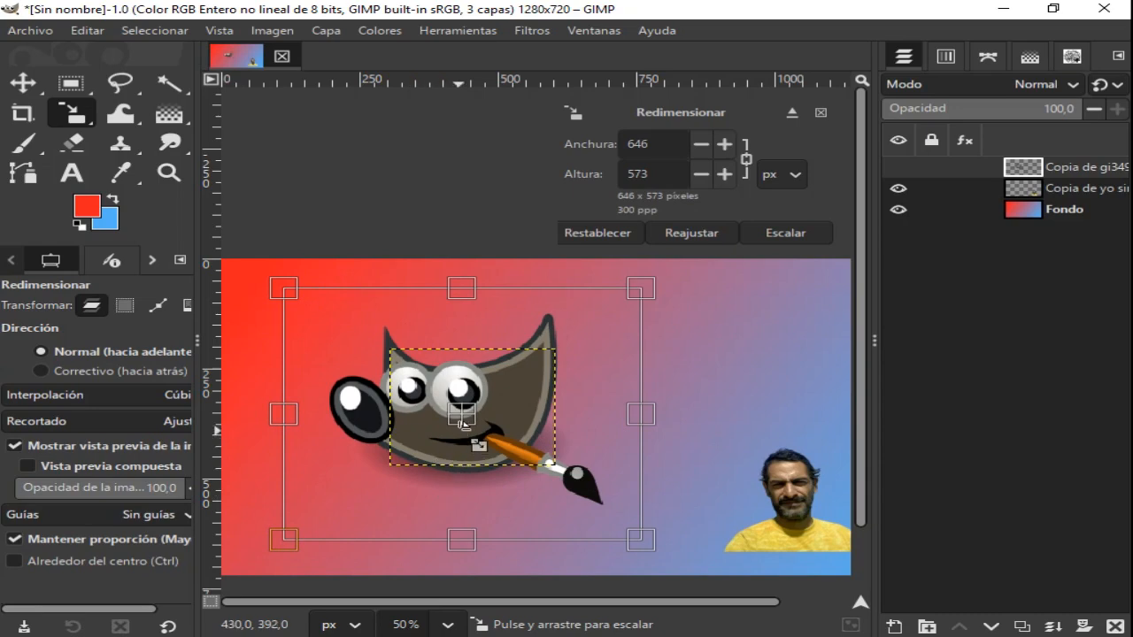
left_click_drag(466, 435, 454, 451)
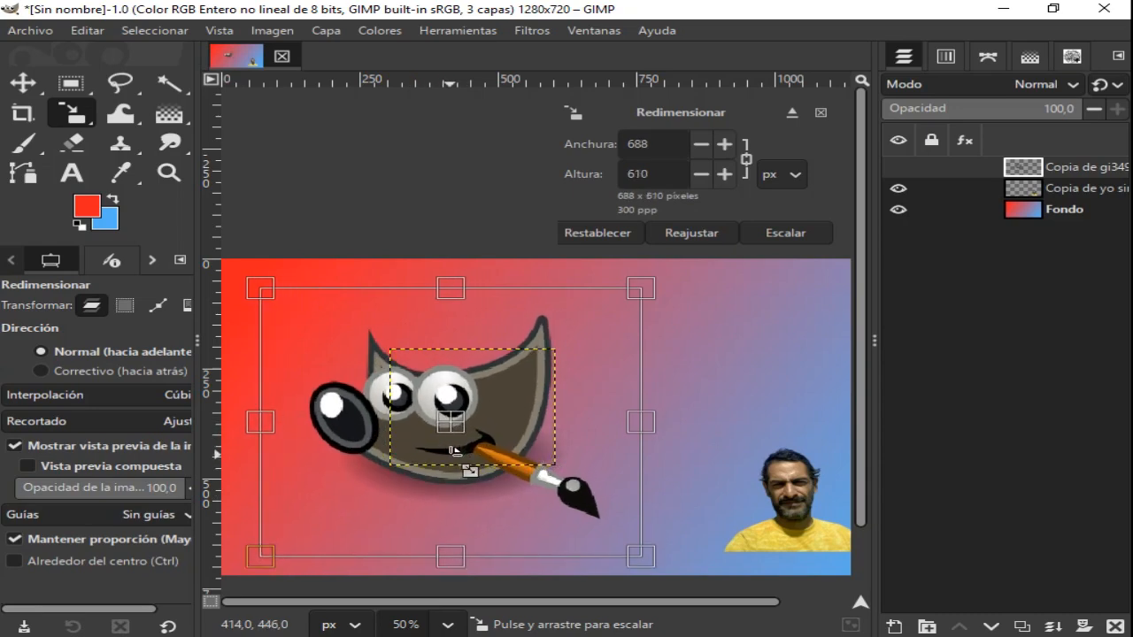
left_click(769, 234)
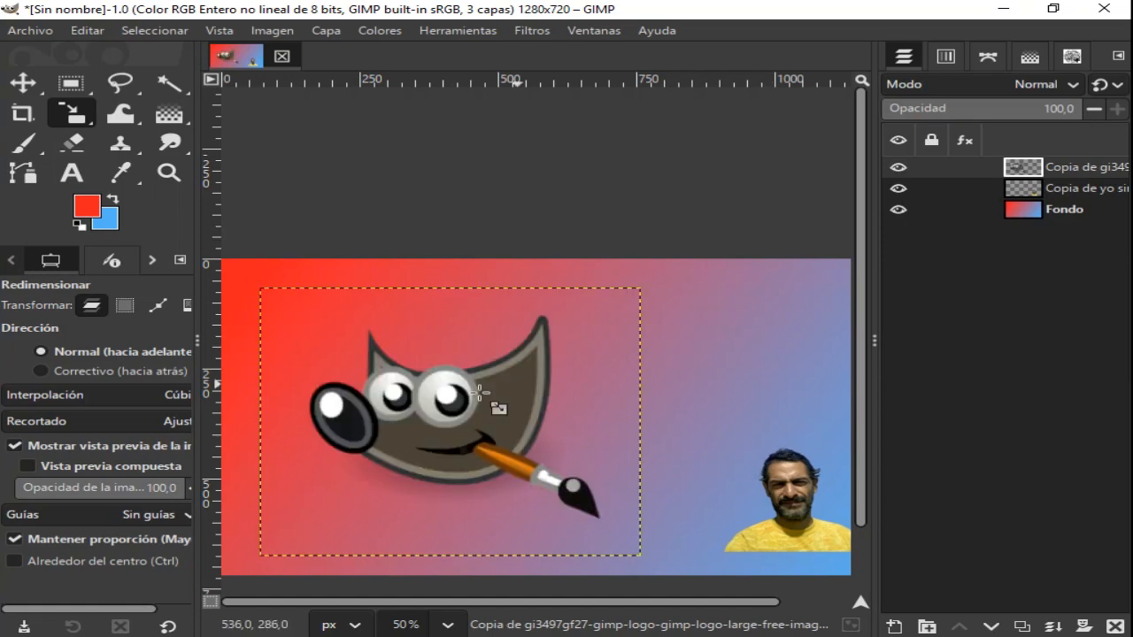
left_click(24, 84)
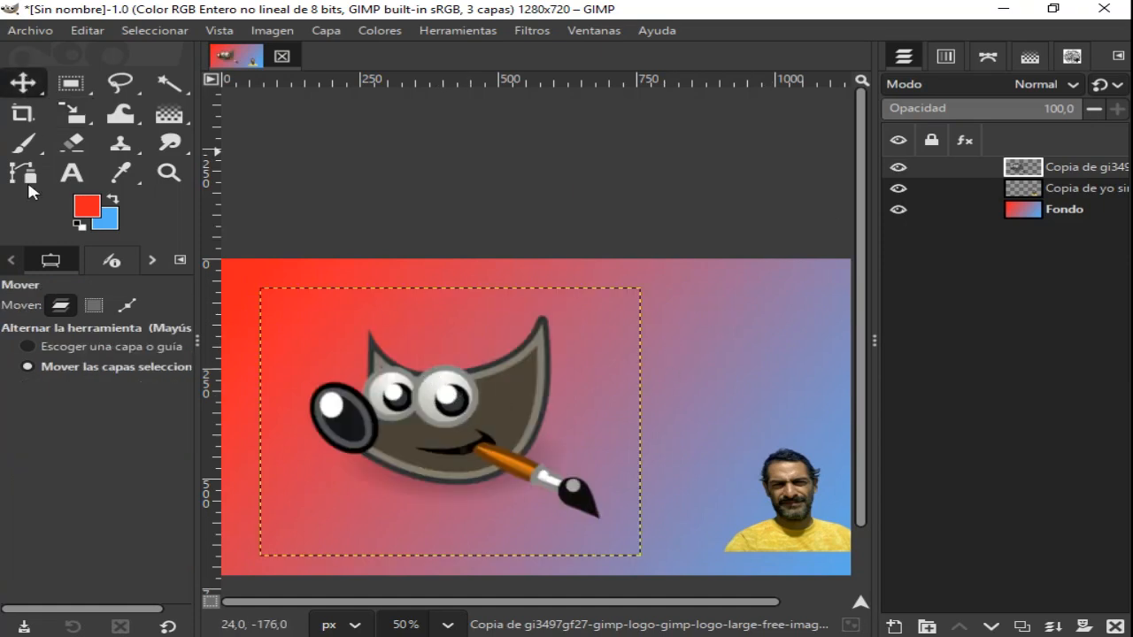
left_click_drag(438, 418, 479, 424)
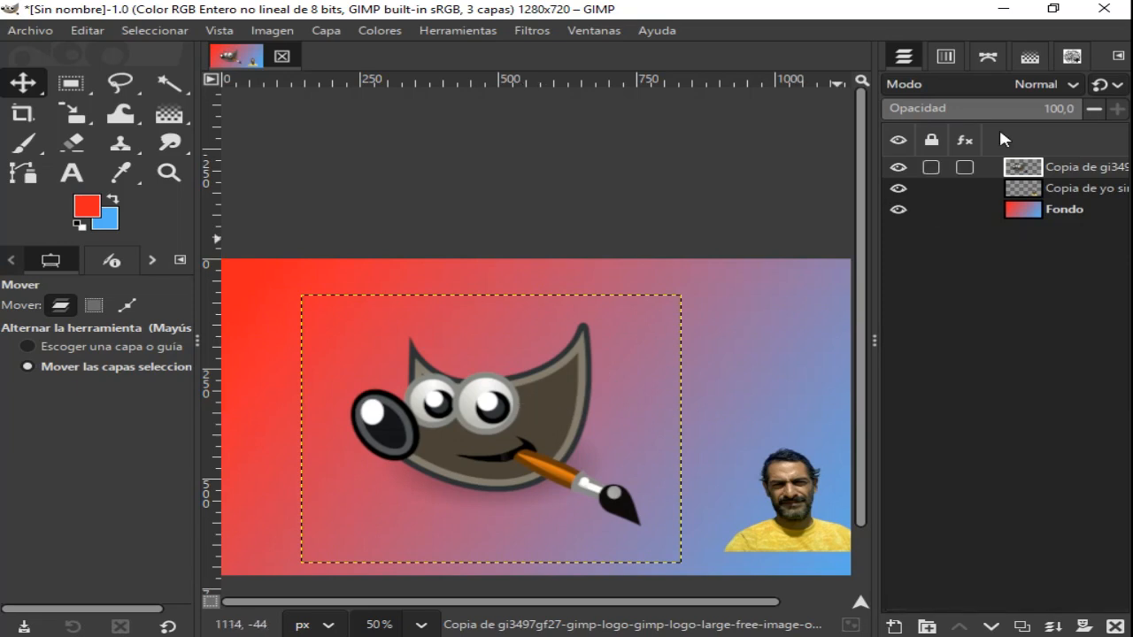
- Set the opacity of the GIMP logo layer to 70
double_click(1054, 108)
left_click(1090, 109)
left_click(1090, 108)
left_click(1091, 109)
left_click(1091, 109)
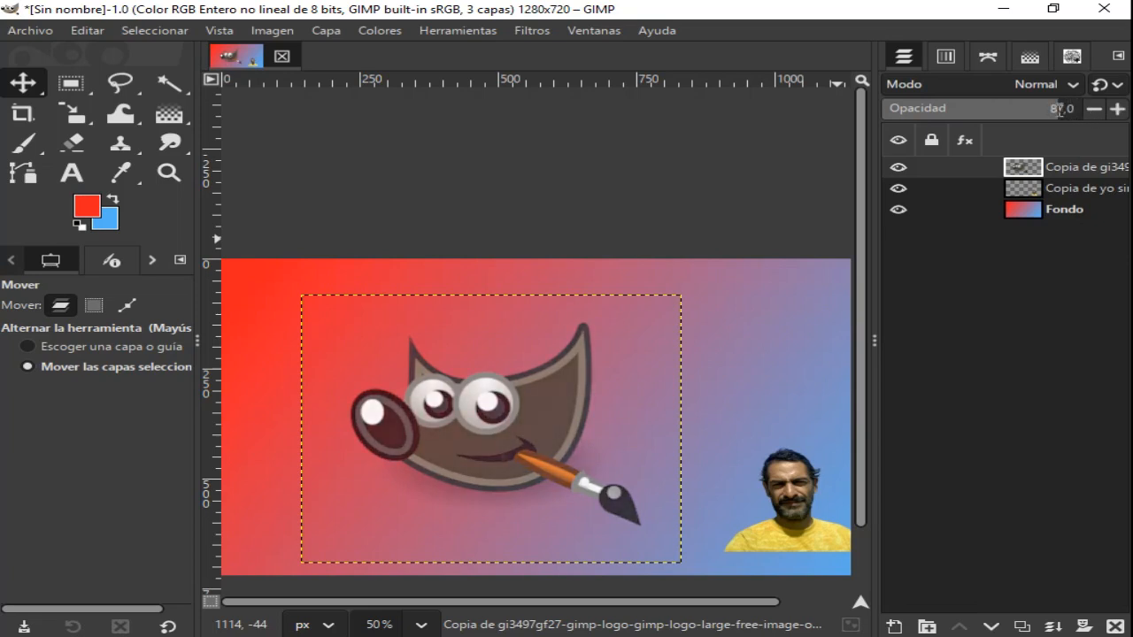
mouse_move(1024, 109)
left_mouse_down()
mouse_move(995, 109)
mouse_move(1020, 109)
left_mouse_up()
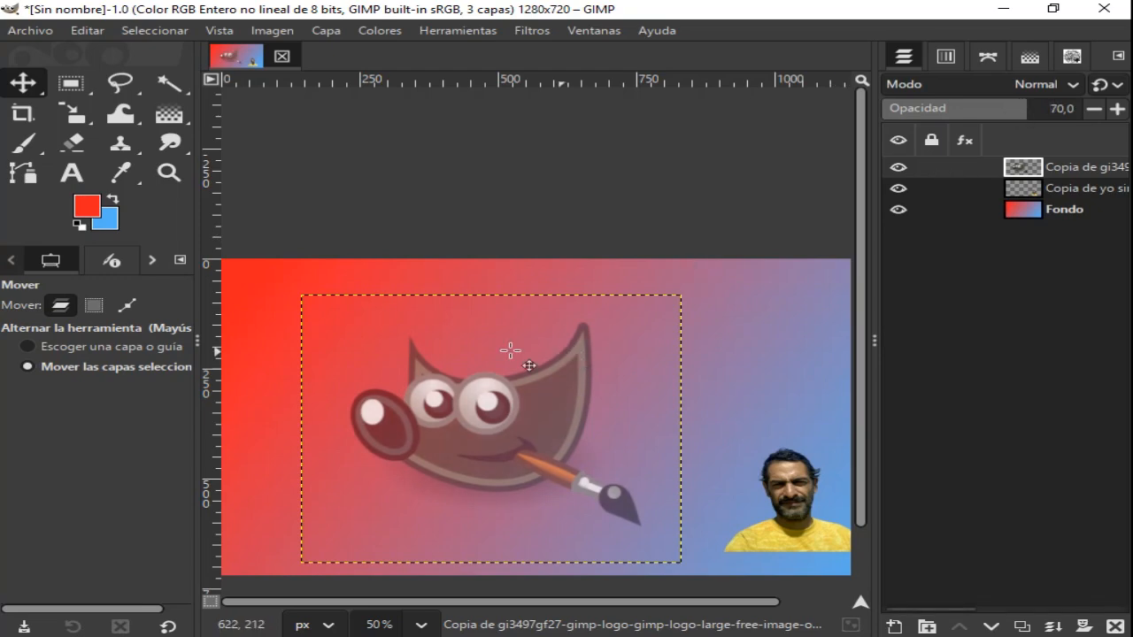
- Enlarge the semi-transparent logo layer proportionally, and move it left and down so its brush clears the portrait
left_click(74, 115)
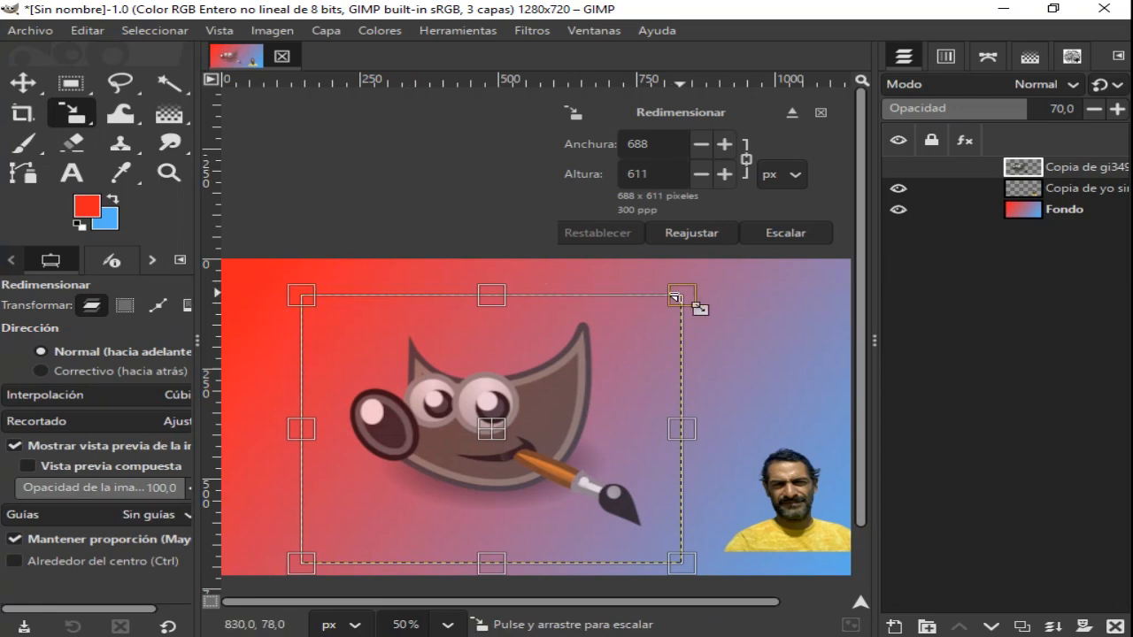
key("shift")
left_click_drag(706, 304, 819, 222)
left_click(781, 230)
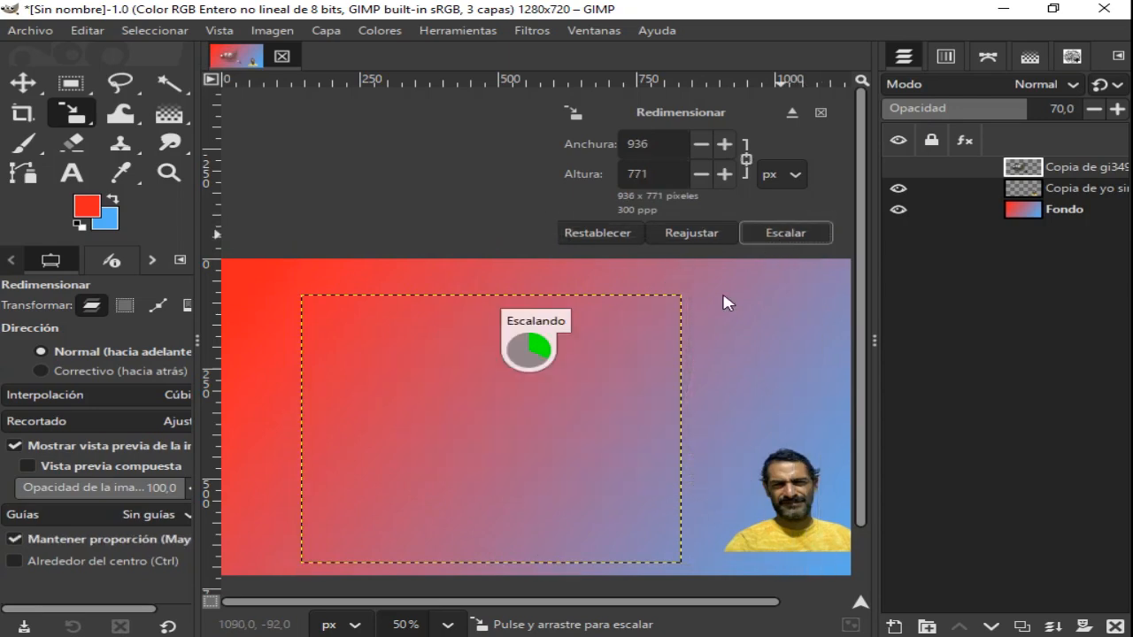
left_click(25, 89)
left_click_drag(592, 389, 523, 430)
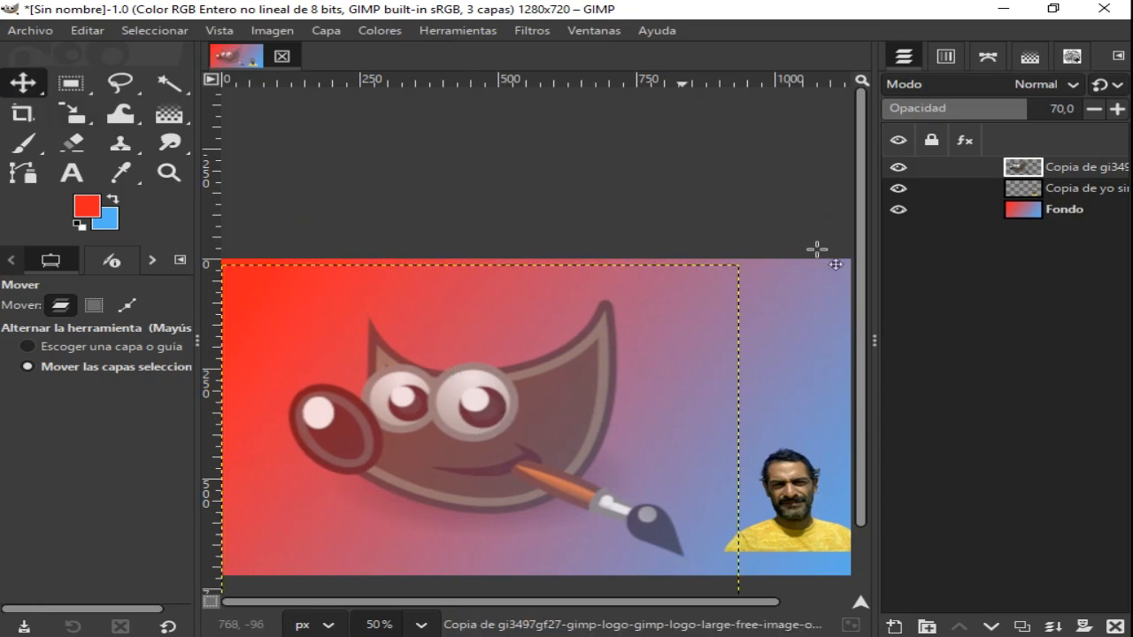
- Activate the Text tool and widen the tool options area so all its settings are readable
scroll(866, 293, "down", 2)
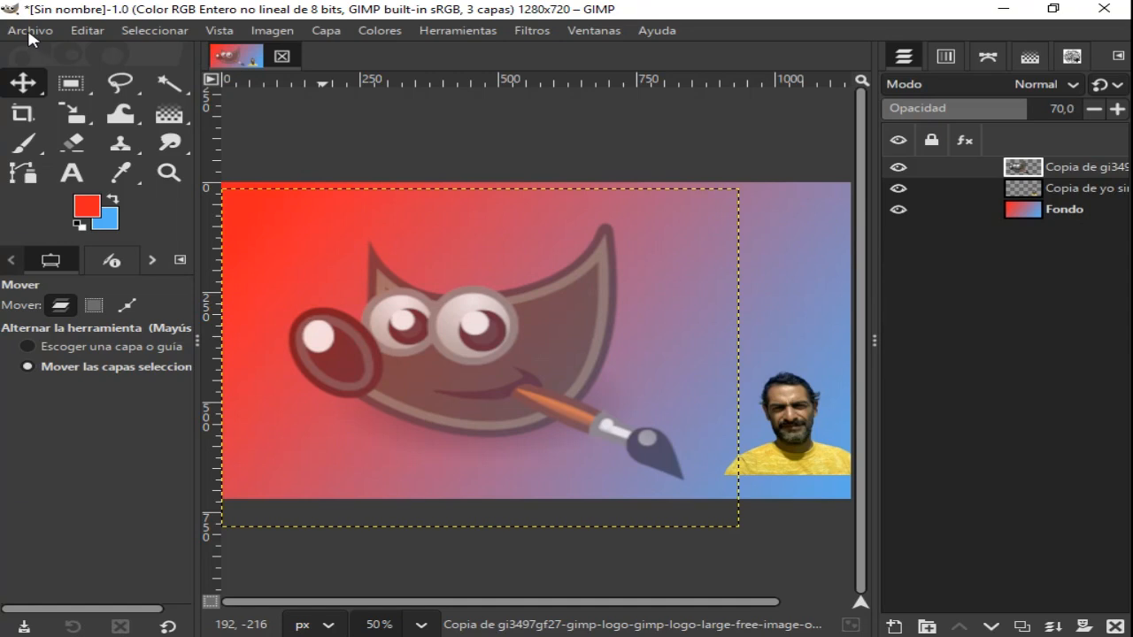
scroll(434, 177, "up", 1)
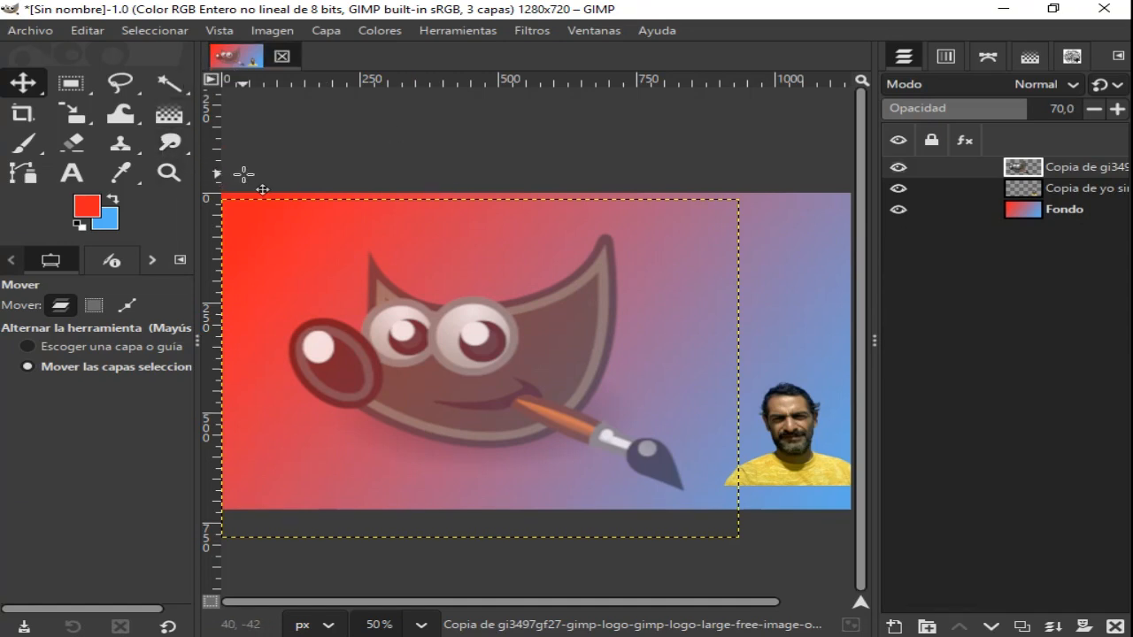
left_click(75, 175)
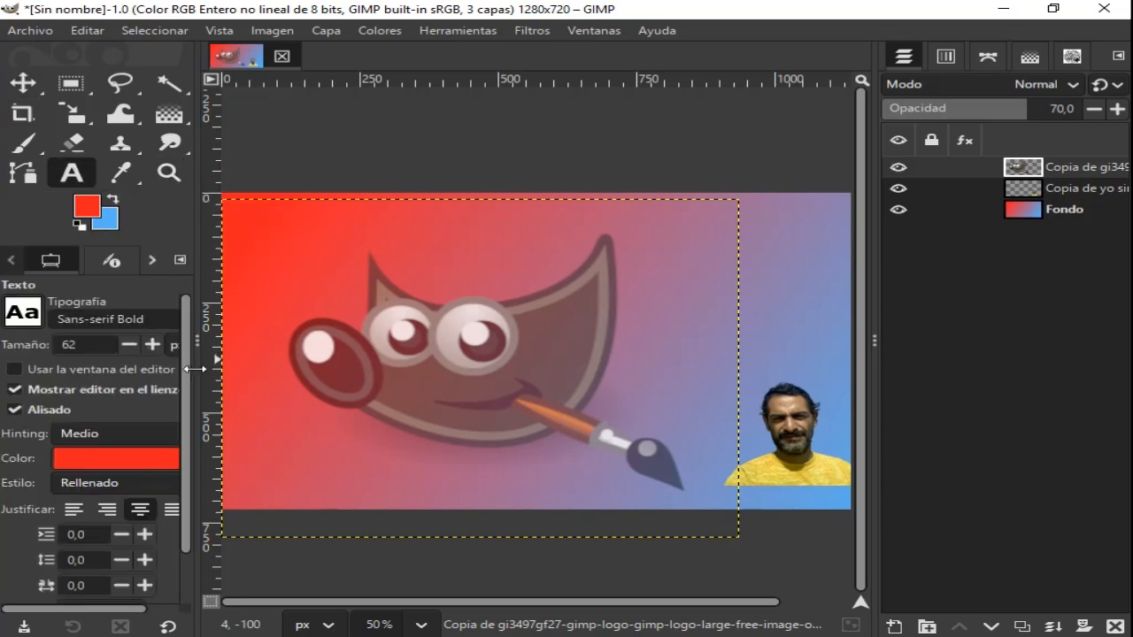
left_click_drag(192, 368, 321, 374)
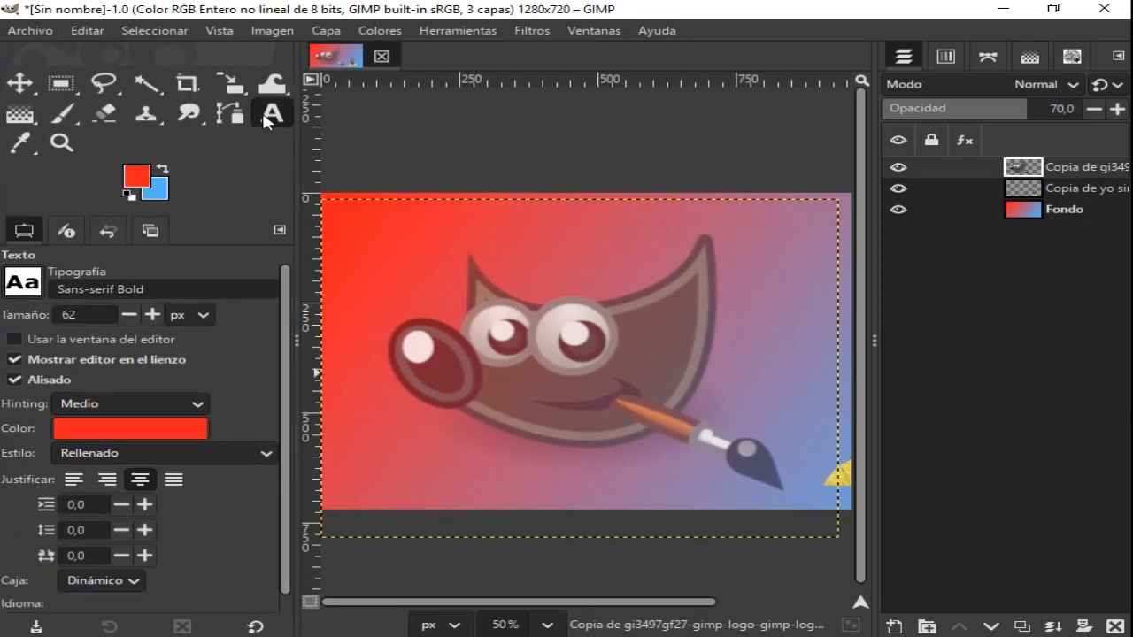
left_click(24, 282)
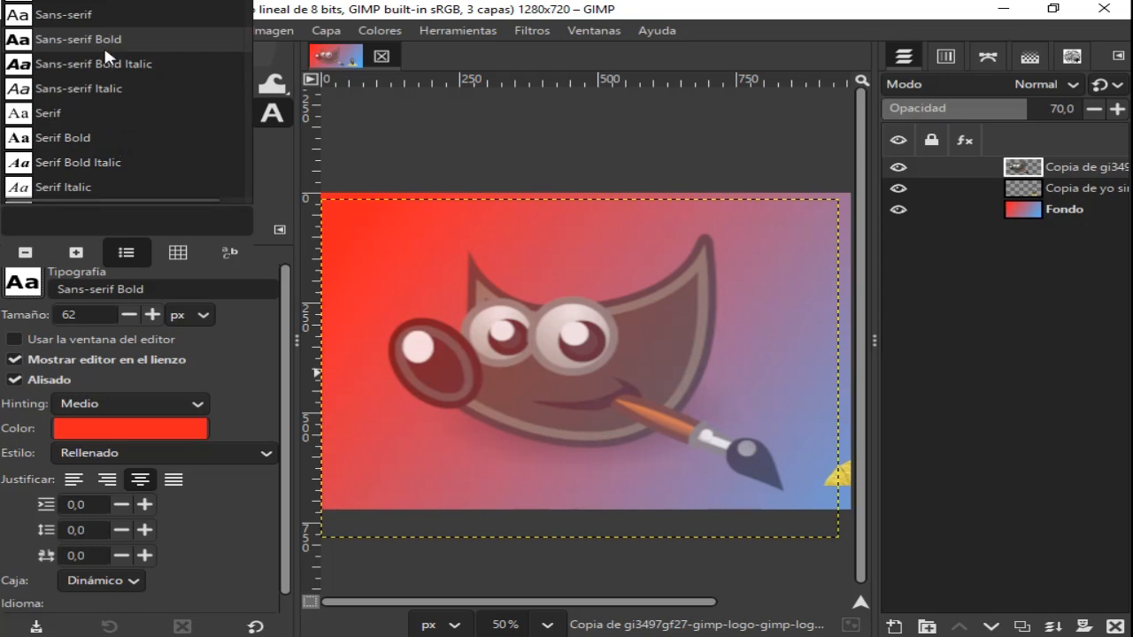
scroll(102, 87, "down", 2)
scroll(104, 115, "up", 2)
left_click(182, 433)
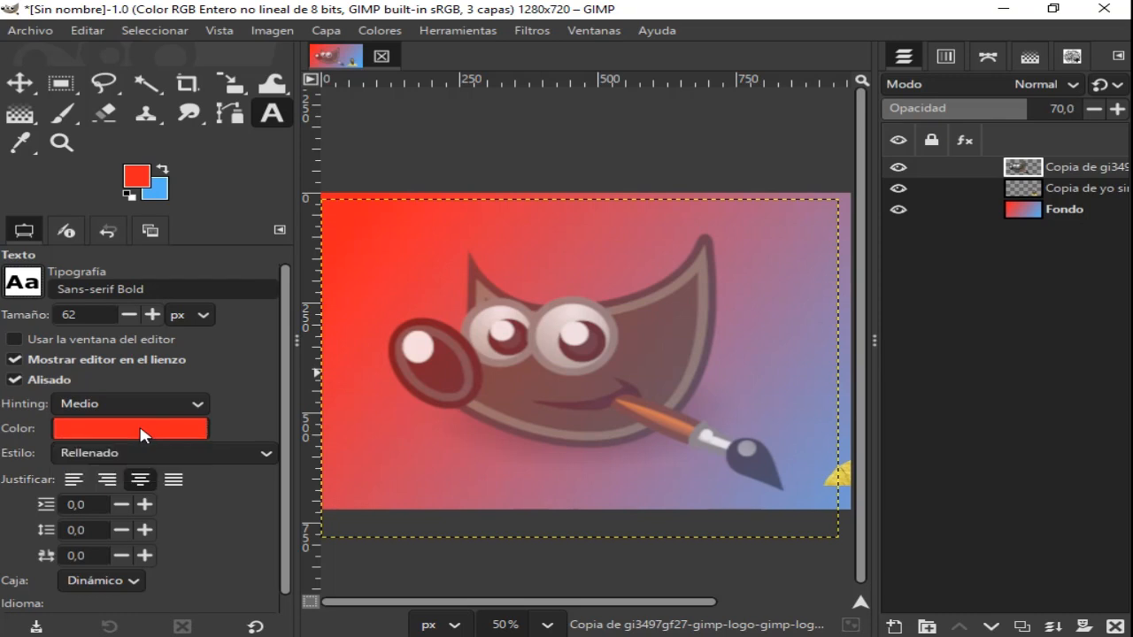
- Set the text colour to white (ffffff) and the text justification to centred
left_click(144, 432)
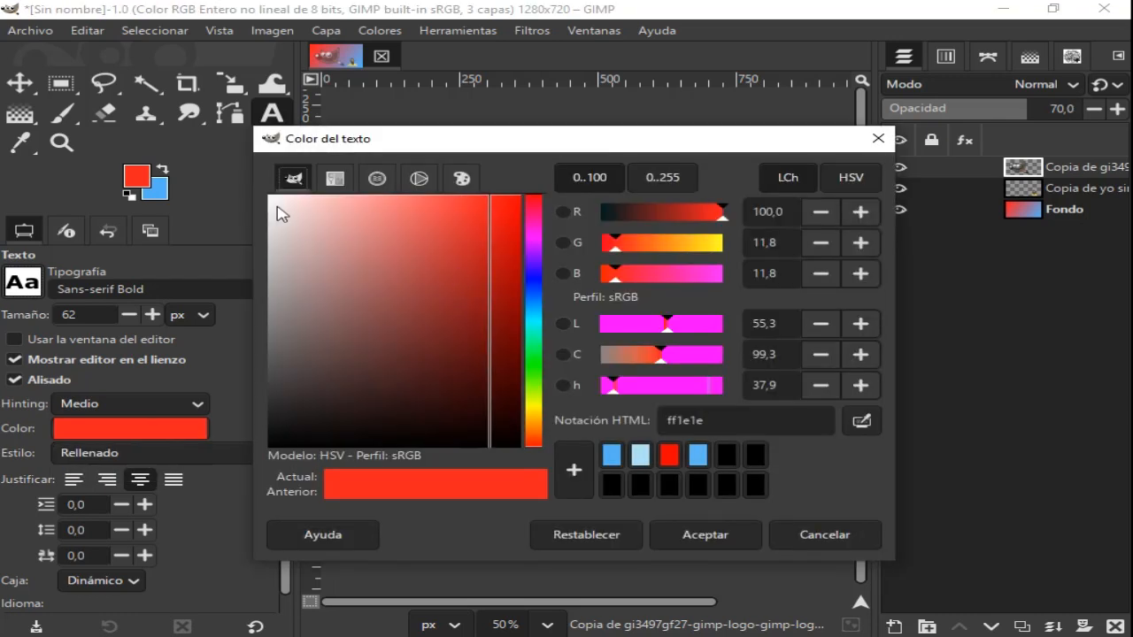
left_click_drag(281, 214, 251, 165)
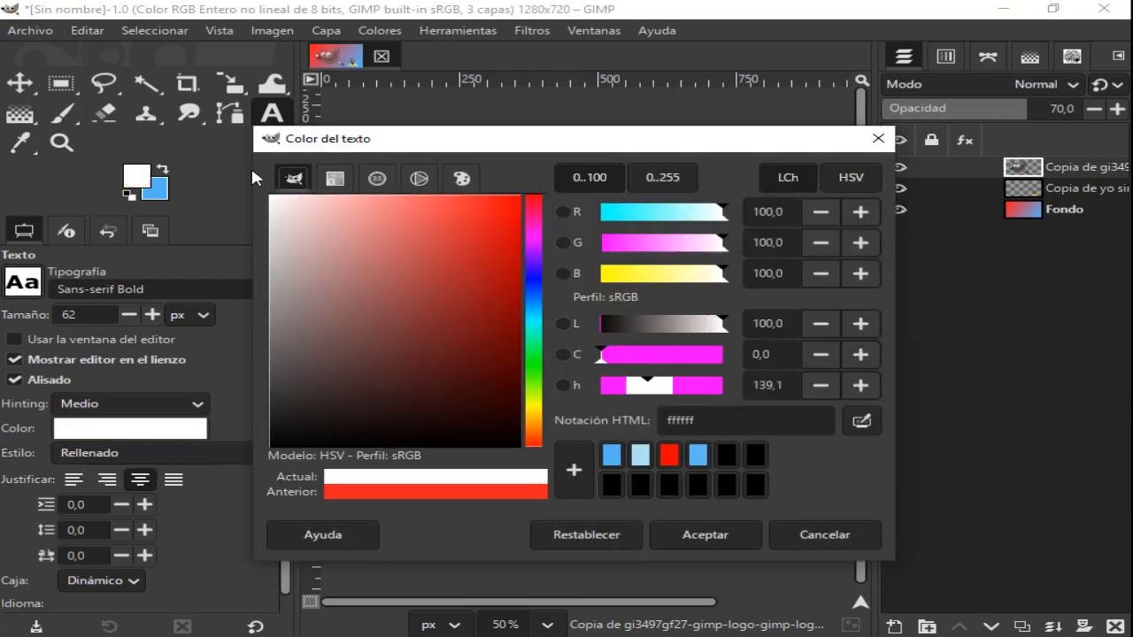
left_click(674, 536)
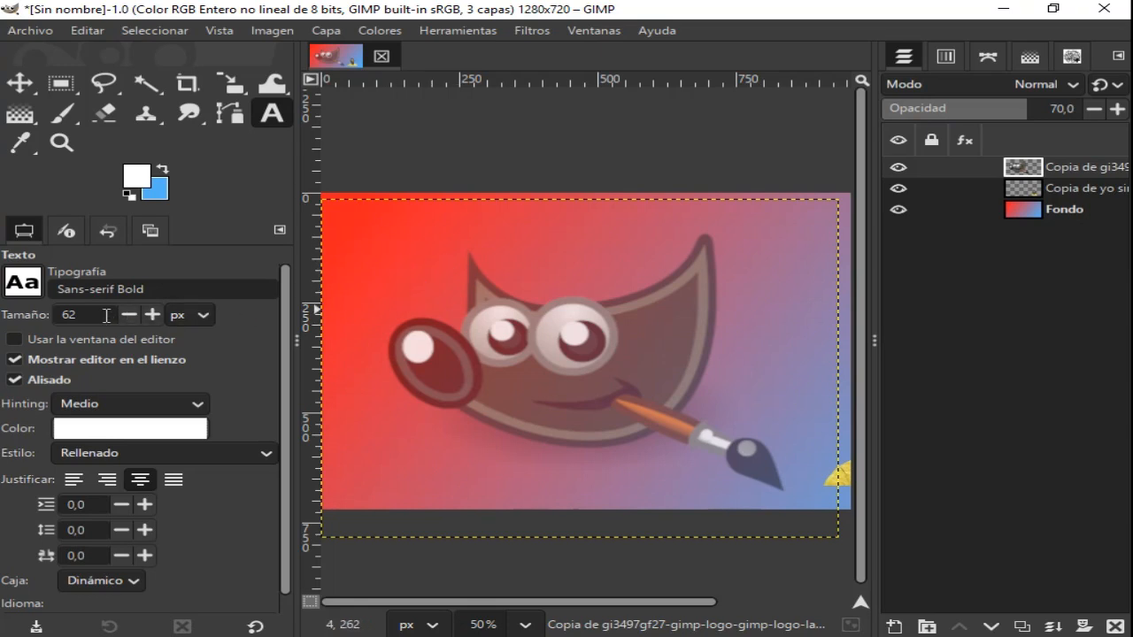
left_click(140, 479)
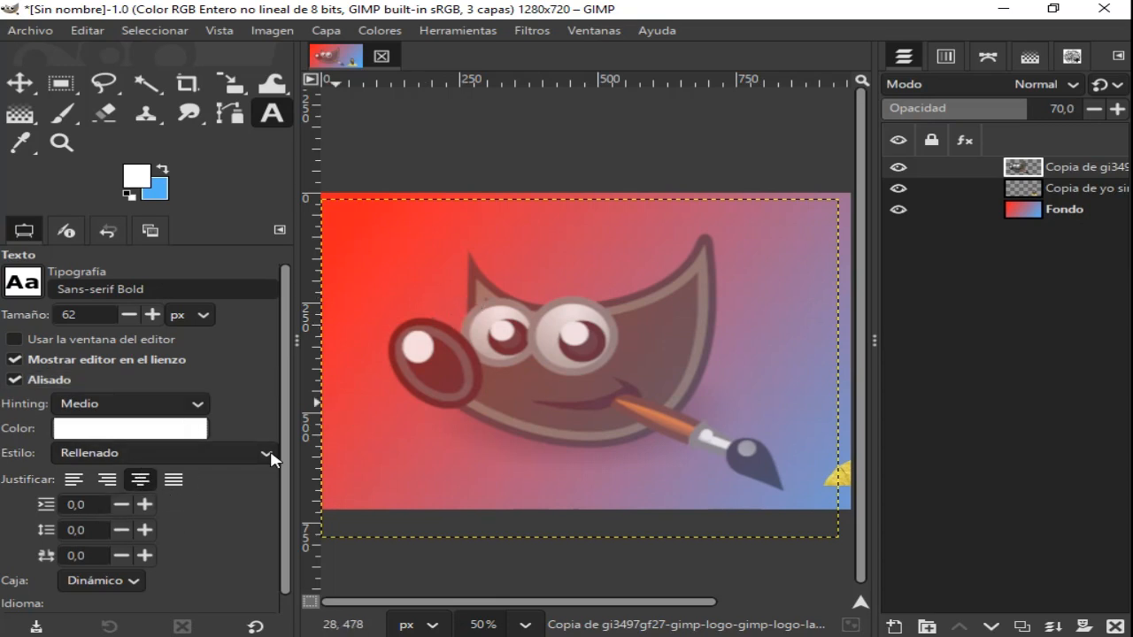
- Start a text box by the logo's left ear, and copy "Crea Tu Miniatura Con Gimp Gratis Sin Molestas Publicidades Invasivas." from Miniatura Gimp.txt in Notepad
left_click(450, 284)
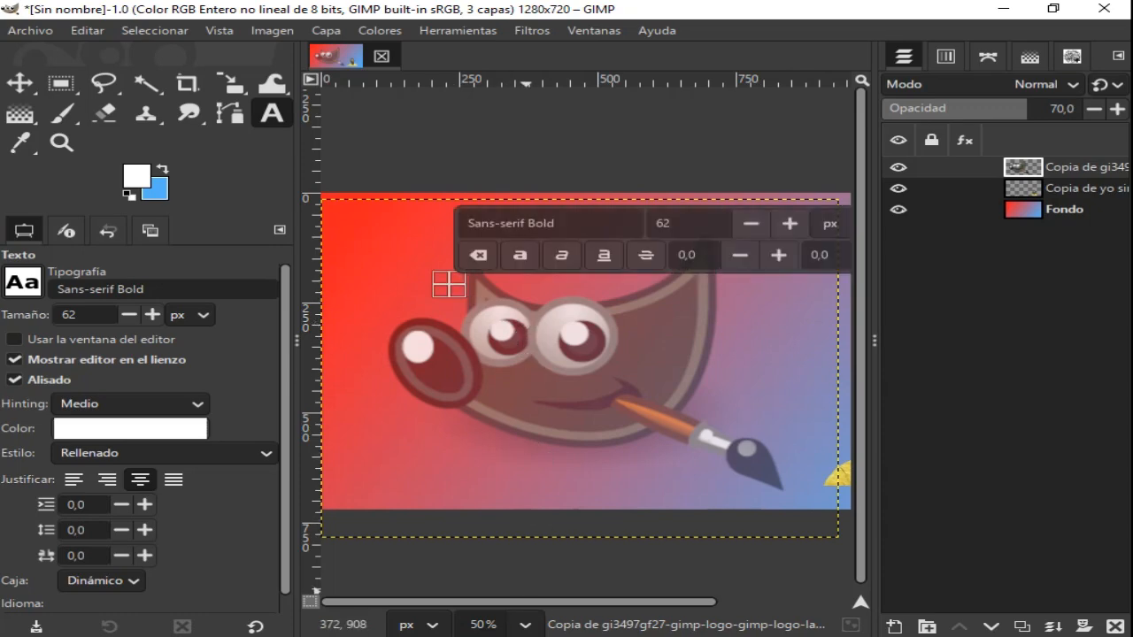
left_click(307, 636)
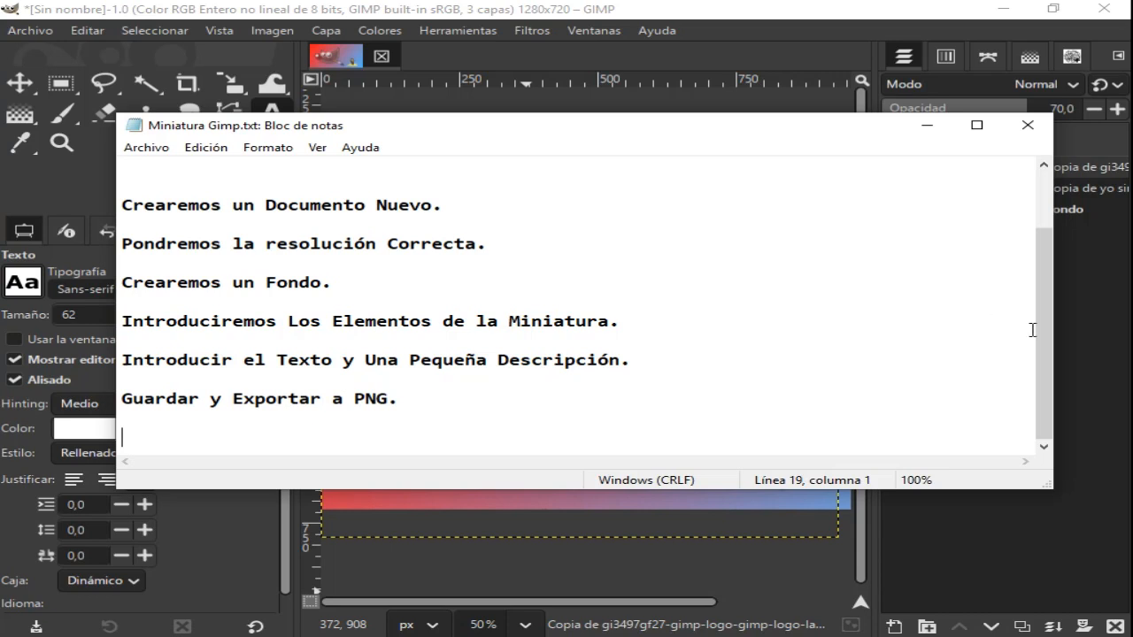
scroll(1032, 330, "up", 2)
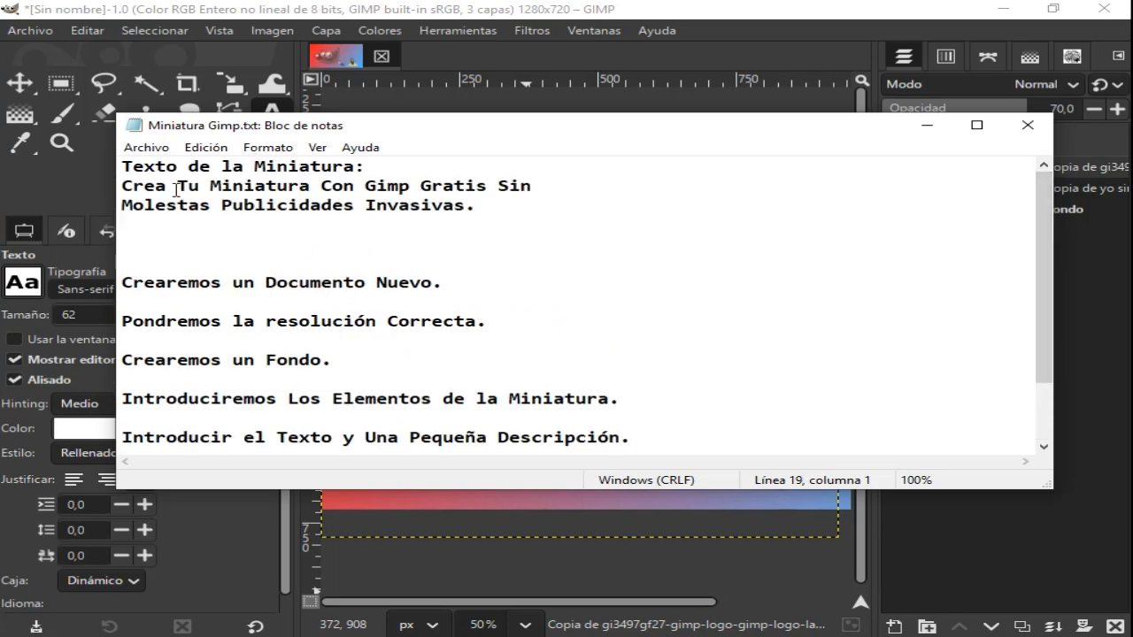
left_click_drag(124, 186, 223, 218)
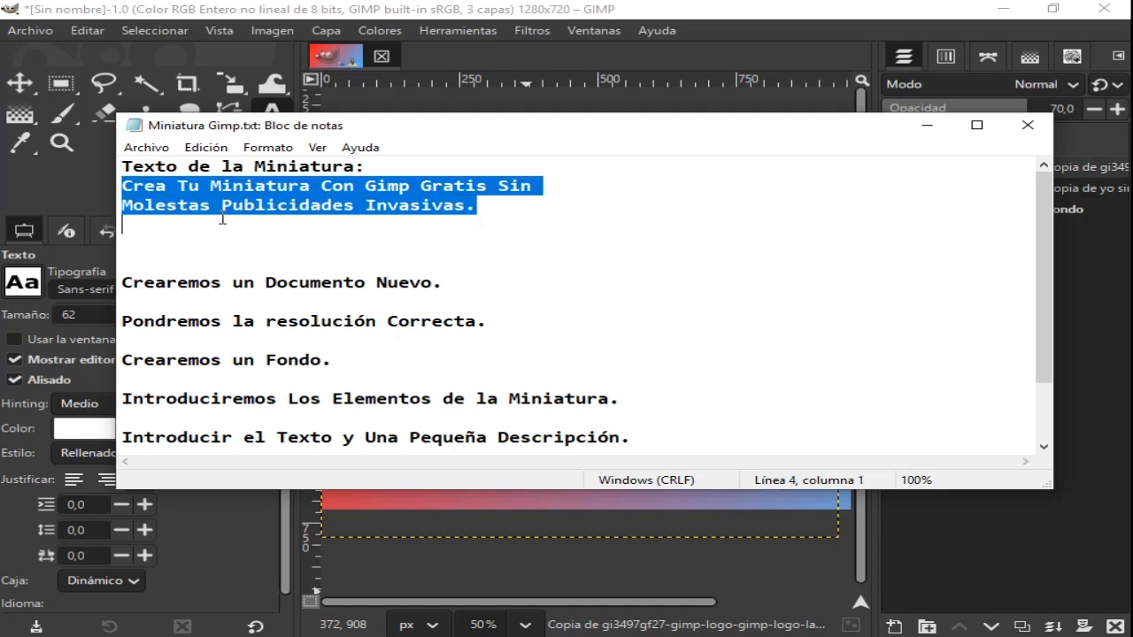
right_click(435, 185)
left_click(518, 237)
left_click(927, 131)
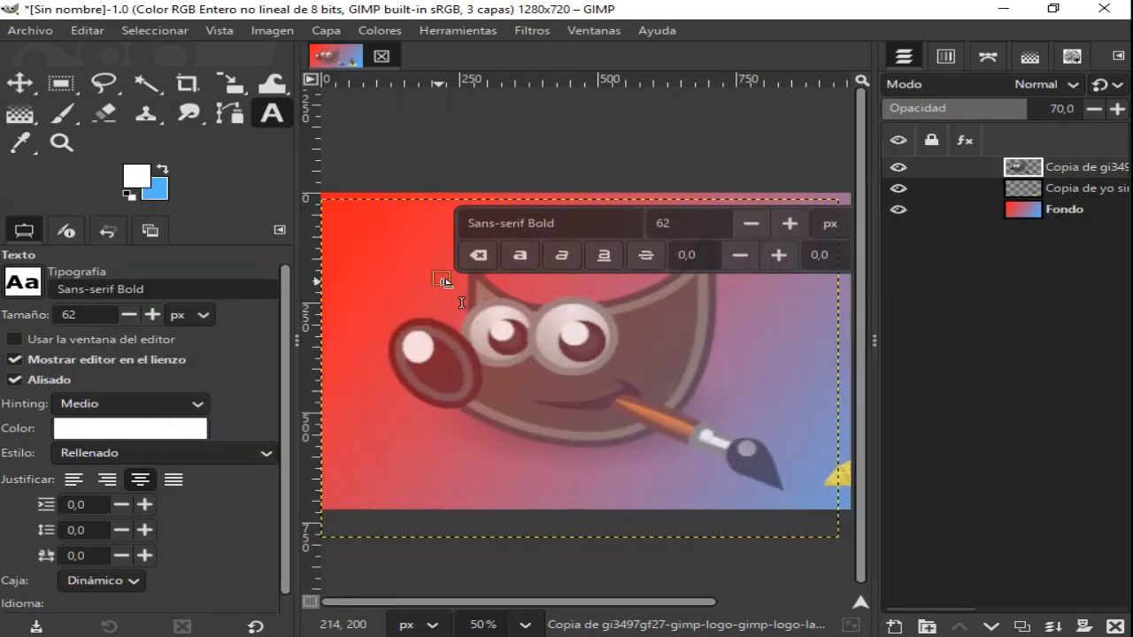
- Paste the copied title into the text box on the canvas, and narrow the tool options area again
left_click(445, 293)
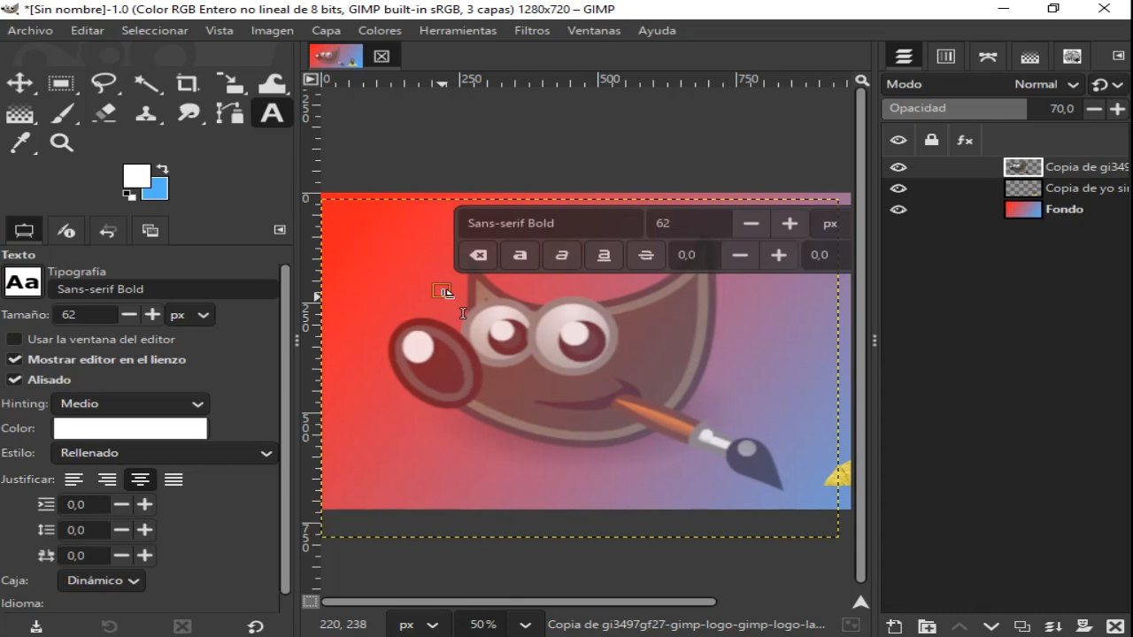
key("ctrl+v")
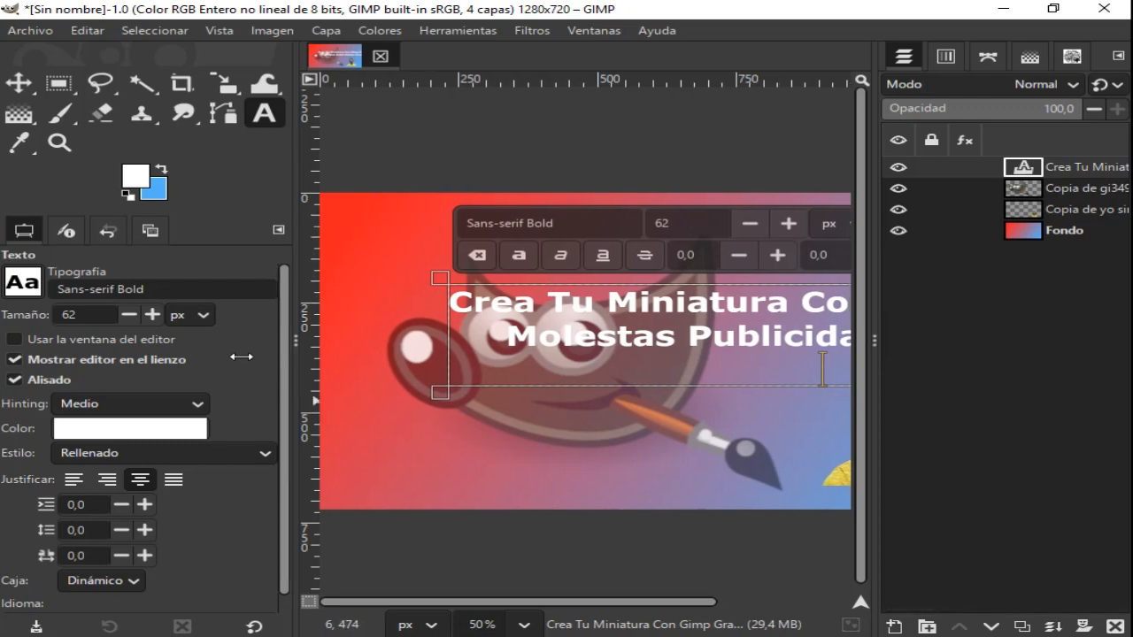
left_click_drag(255, 357, 128, 367)
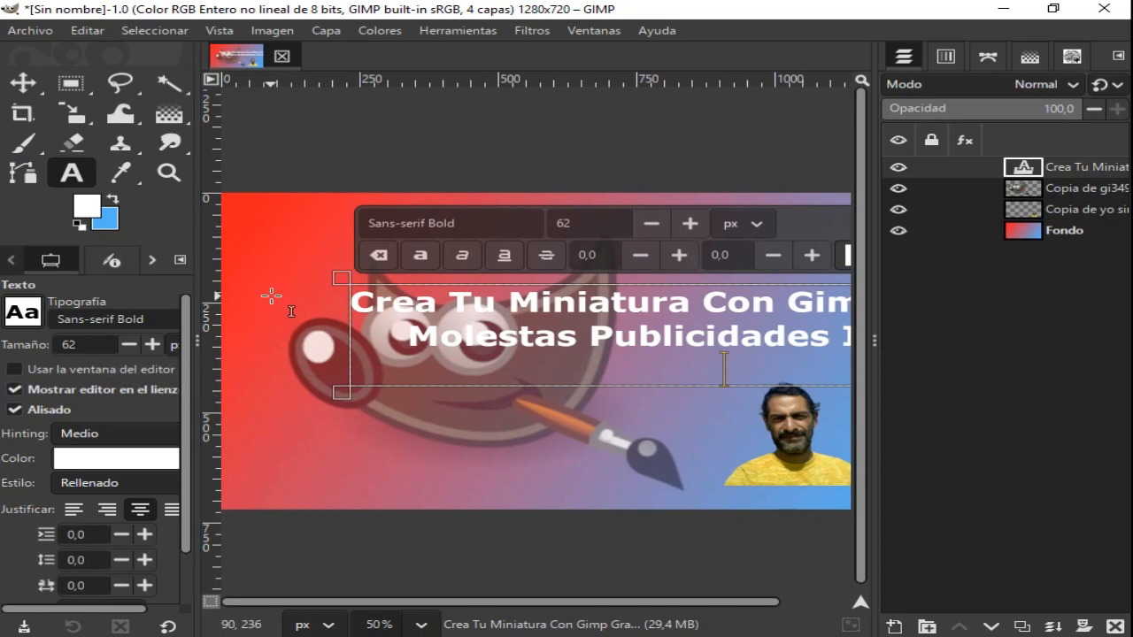
- Shrink the text box from its upper-left corner, and move the text layer left and up across the logo's eyes
left_click_drag(350, 284, 427, 320)
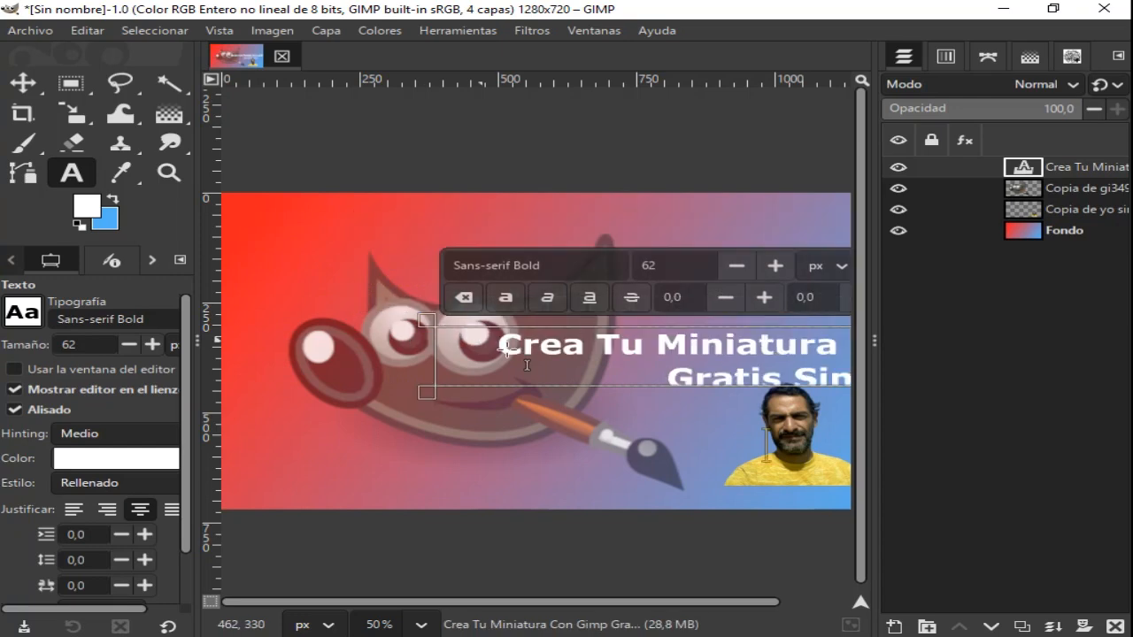
left_click(27, 81)
left_click_drag(707, 365, 501, 326)
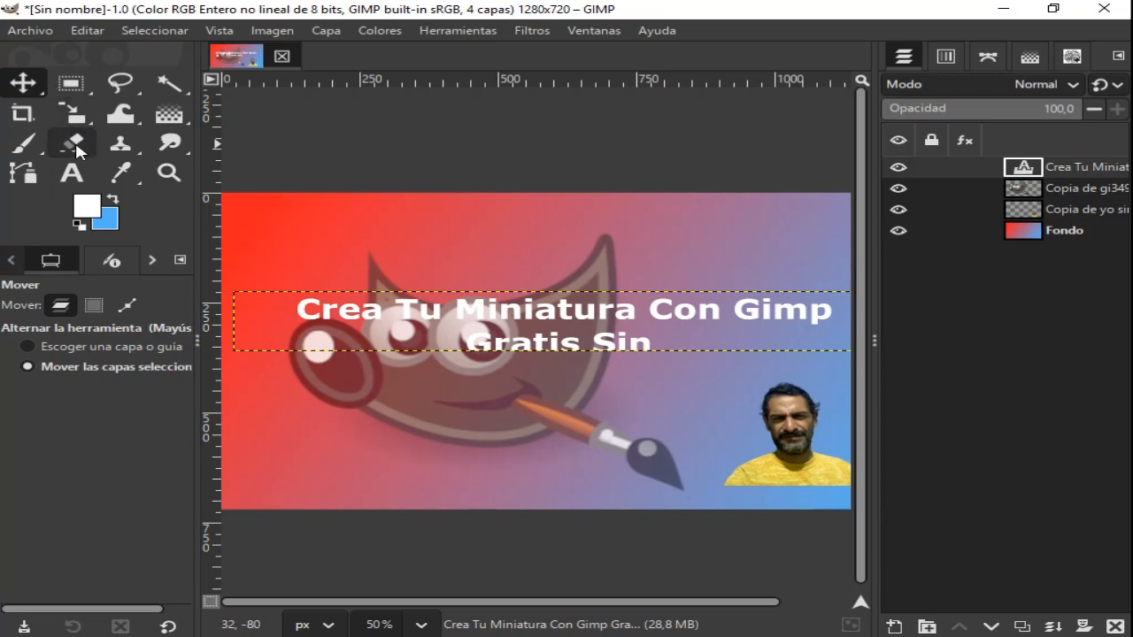
- Extend the title's text box downward below its third line, leaving room for the whole text
left_click(74, 176)
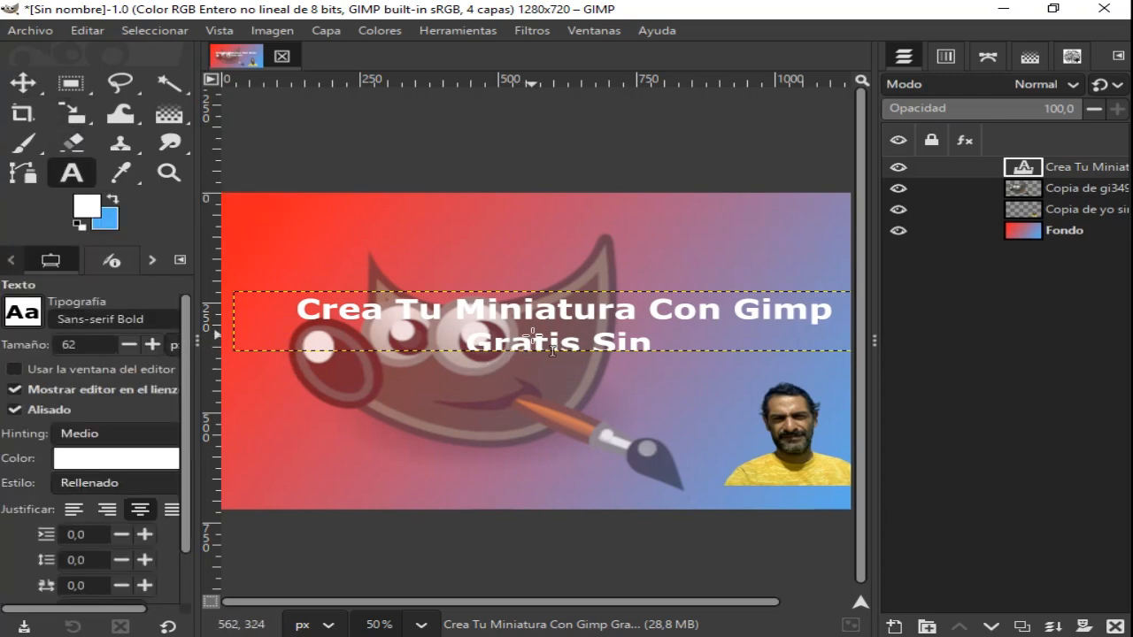
left_click(668, 344)
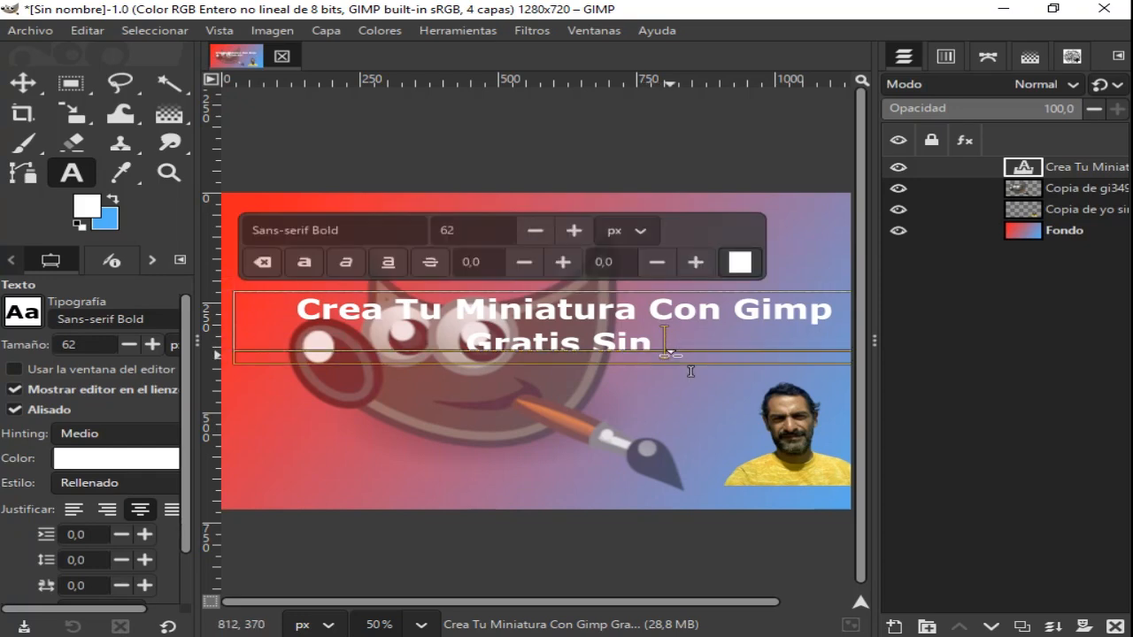
left_click_drag(679, 377, 668, 420)
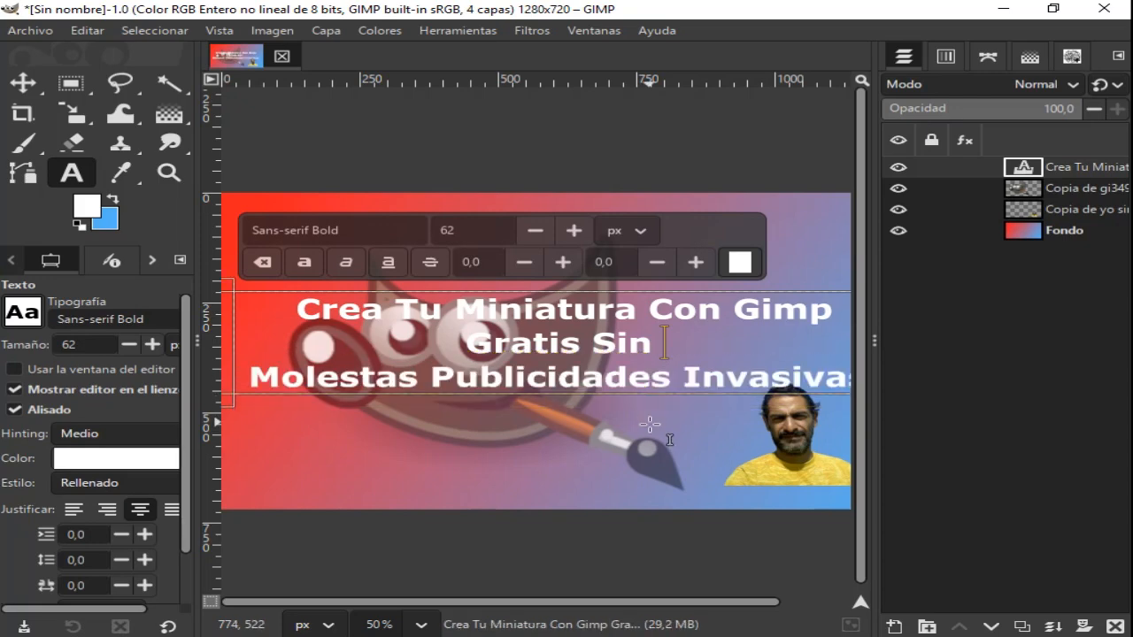
left_click_drag(645, 392, 664, 427)
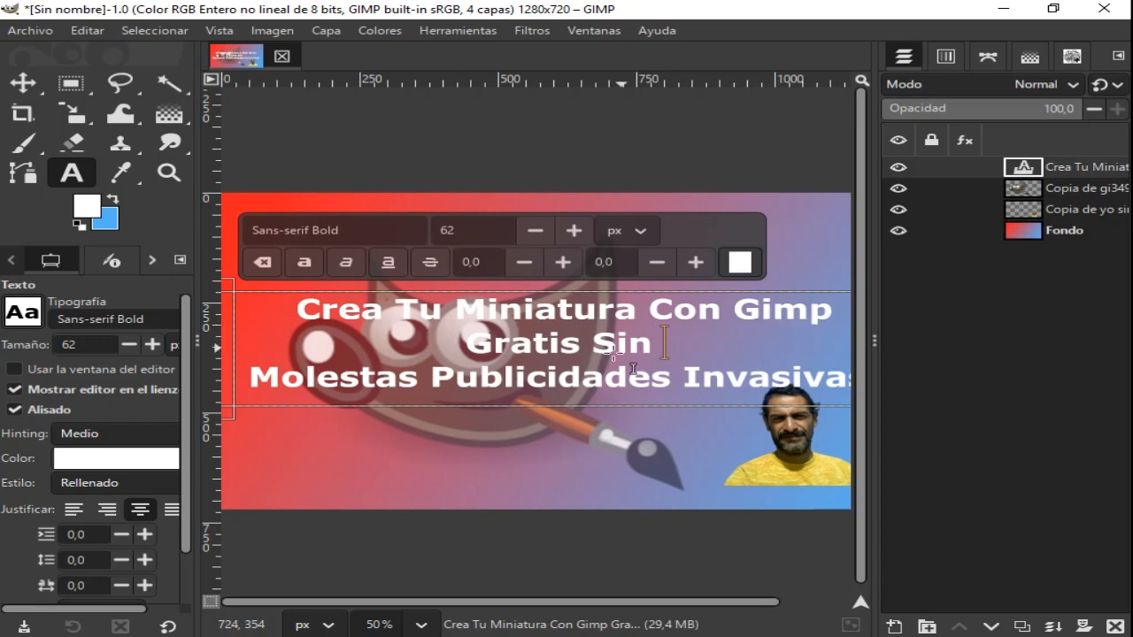
- Scale the title text layer to 1088 x 237 px with proportions kept, shifting it left so the full title fits on the canvas
left_click(23, 84)
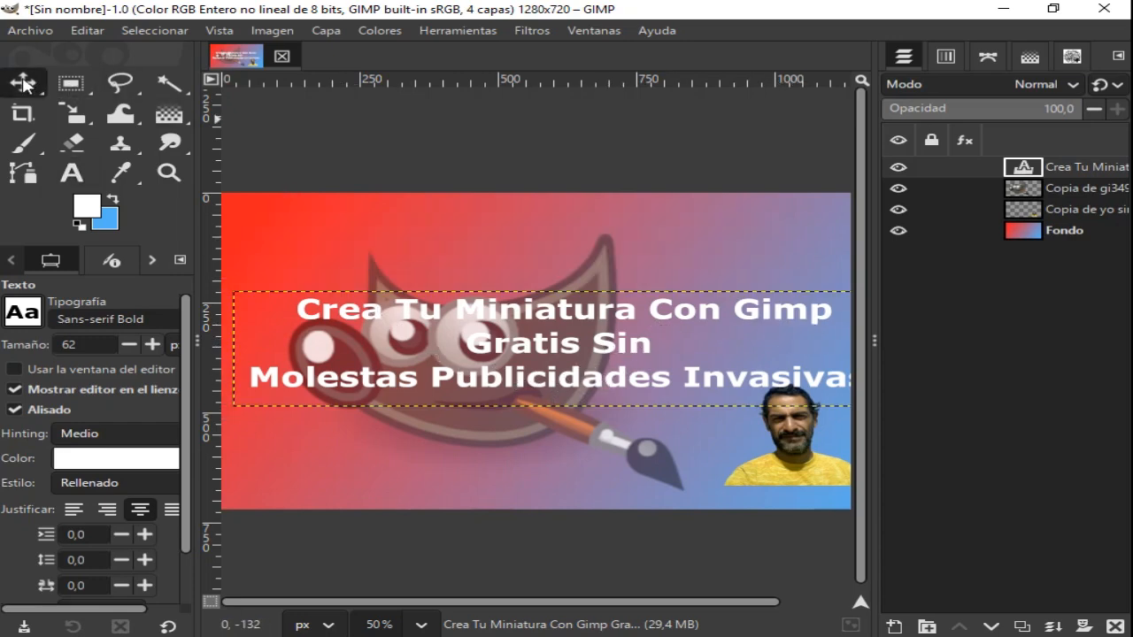
left_click(73, 116)
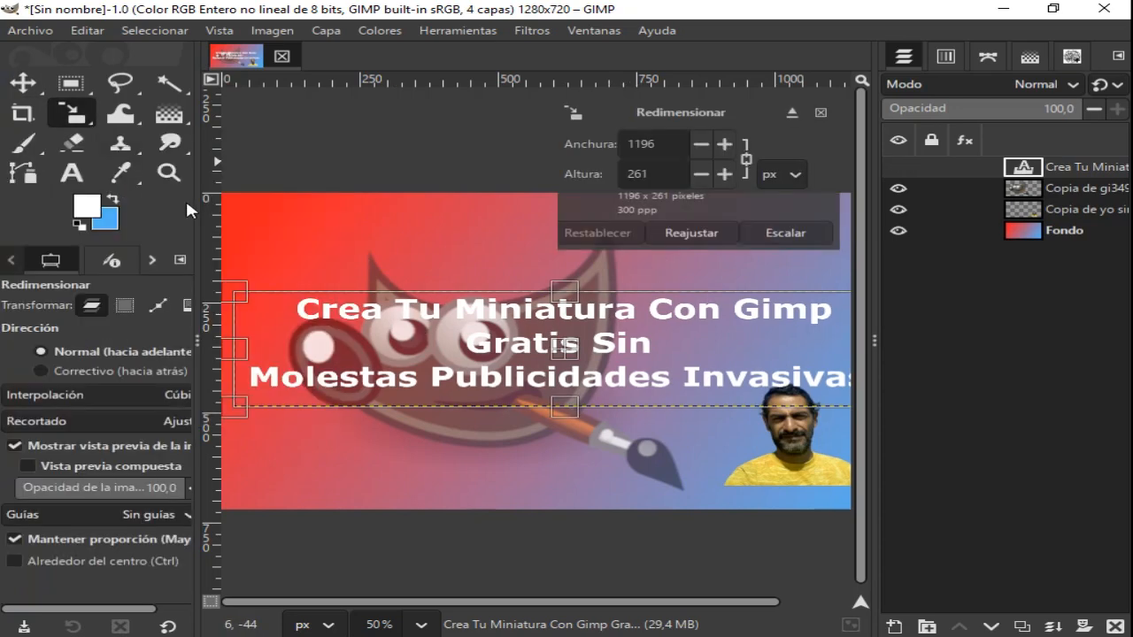
left_click_drag(244, 292, 405, 295)
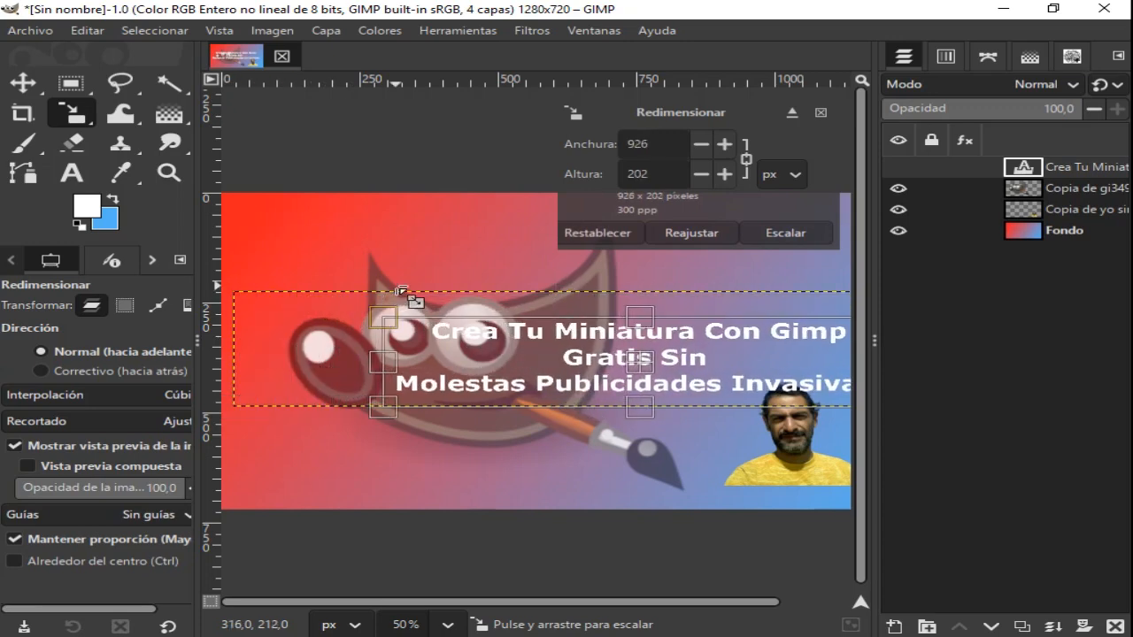
left_click_drag(641, 317, 636, 291)
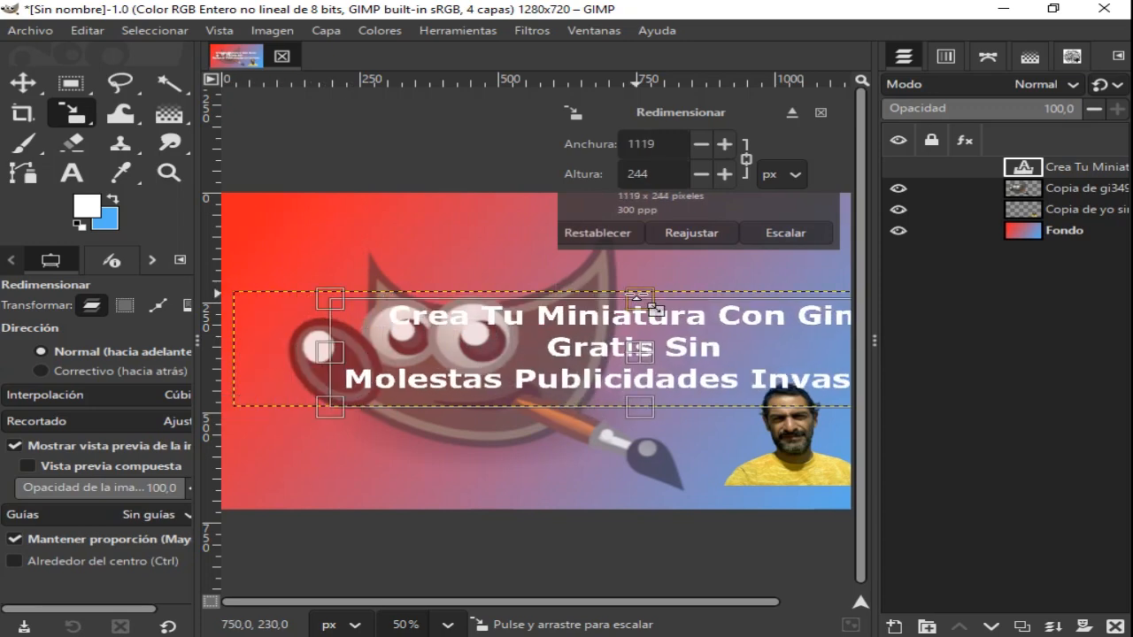
left_click_drag(350, 355, 361, 355)
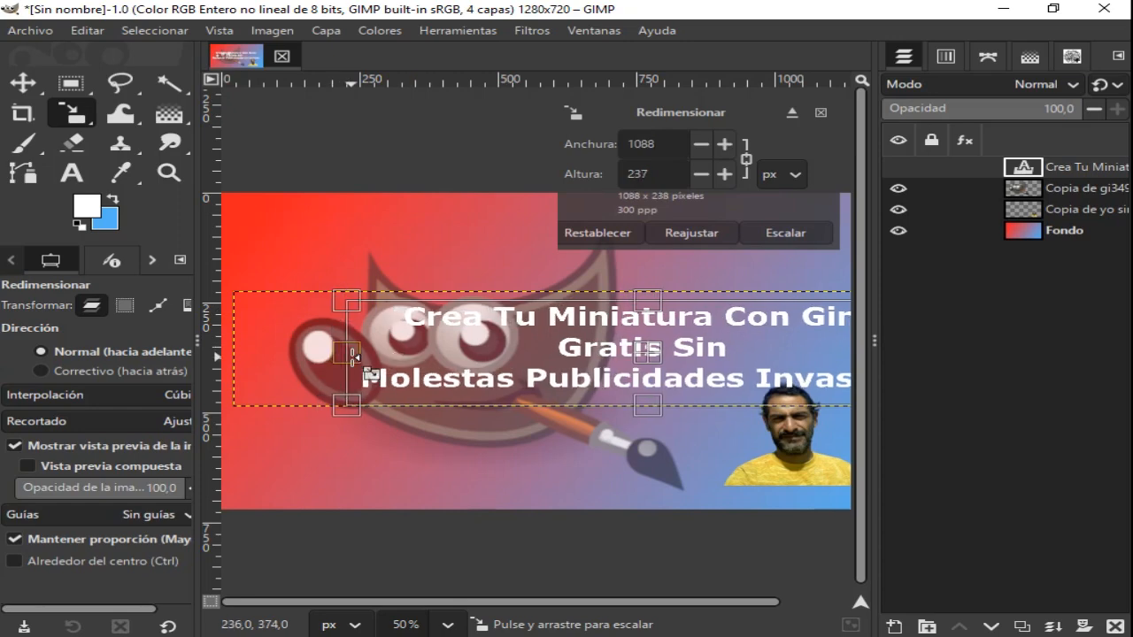
left_click_drag(660, 364, 563, 352)
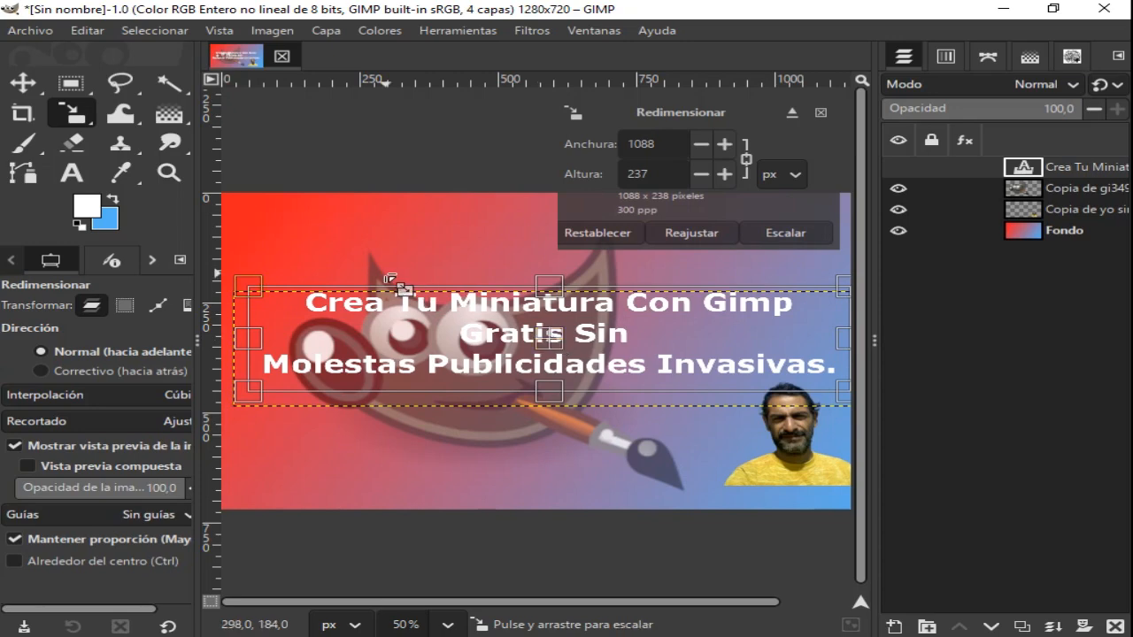
left_click(803, 227)
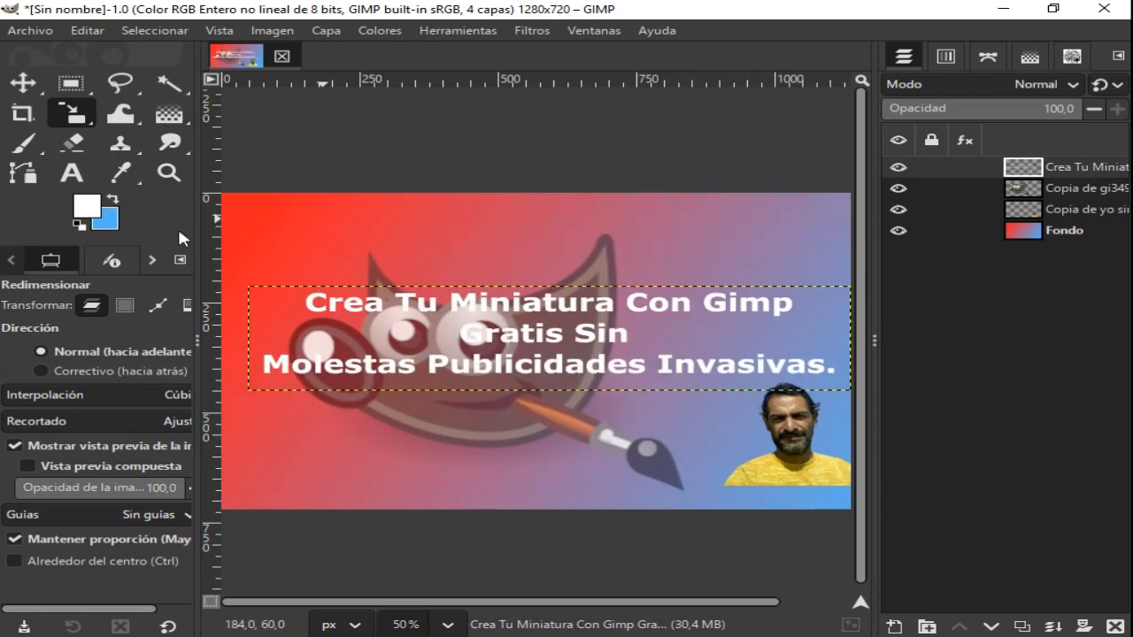
- Rotate the title text layer counter-clockwise about its centre so the lines slope upward to the right
left_click(75, 112)
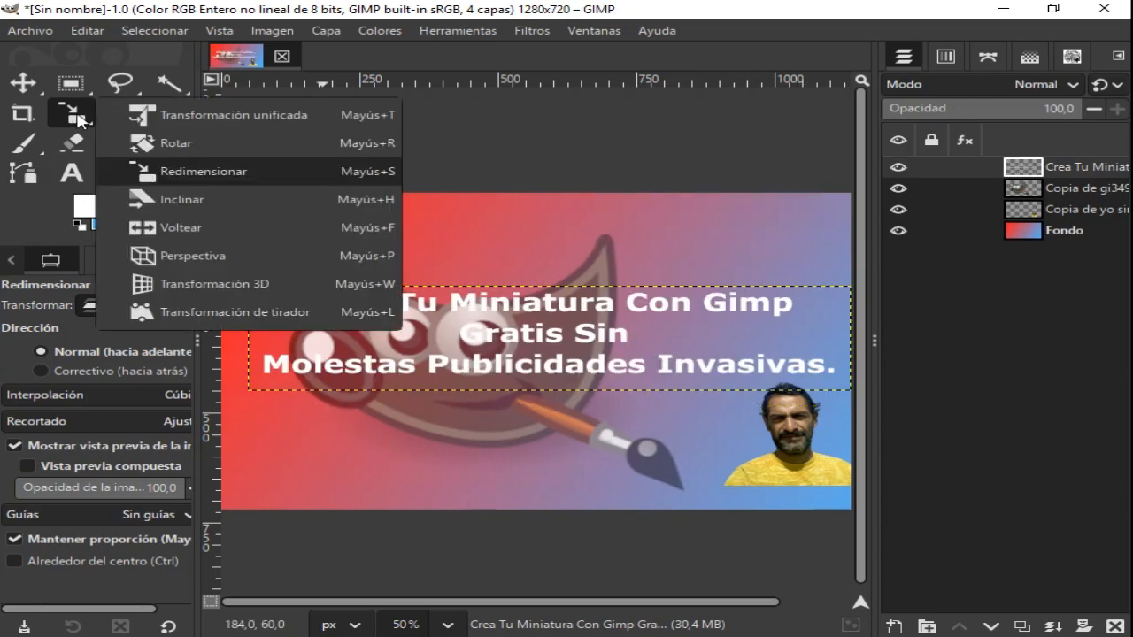
left_click(185, 148)
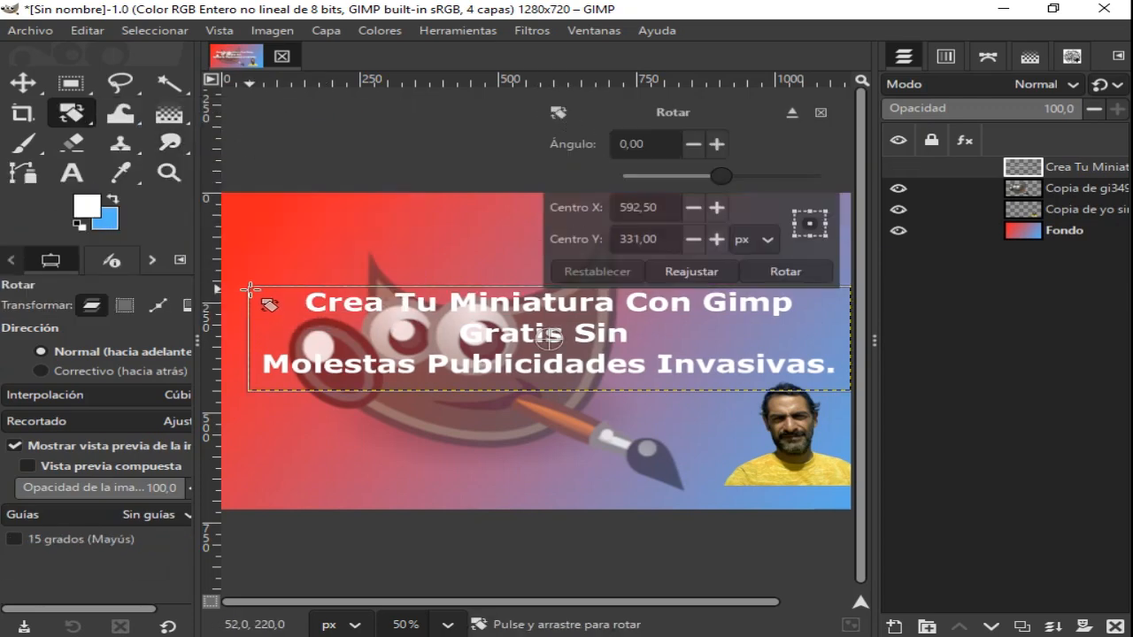
left_click_drag(253, 296, 282, 382)
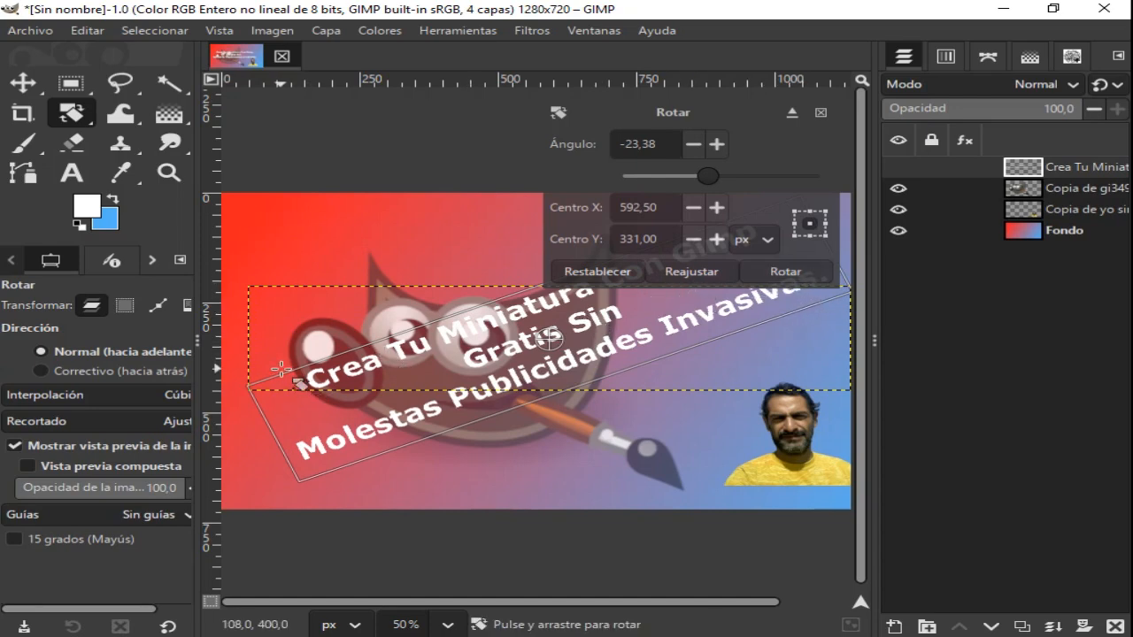
left_click_drag(254, 388, 262, 403)
left_click(786, 272)
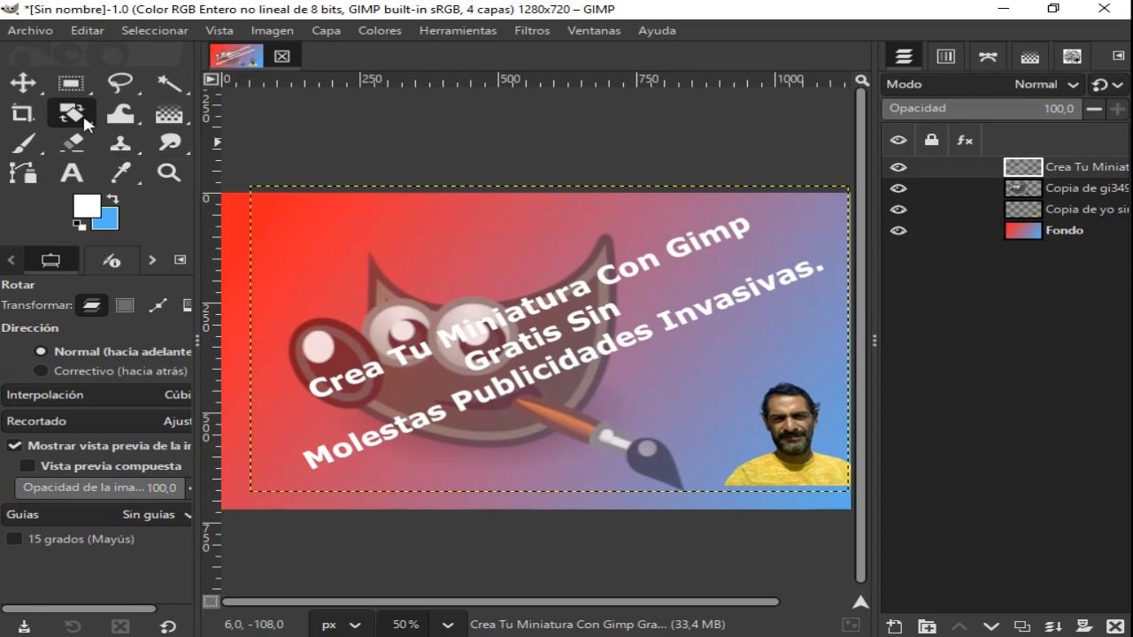
- Move the tilted title slightly left, placing it diagonally across the GIMP logo and clear of the portrait
left_click(22, 86)
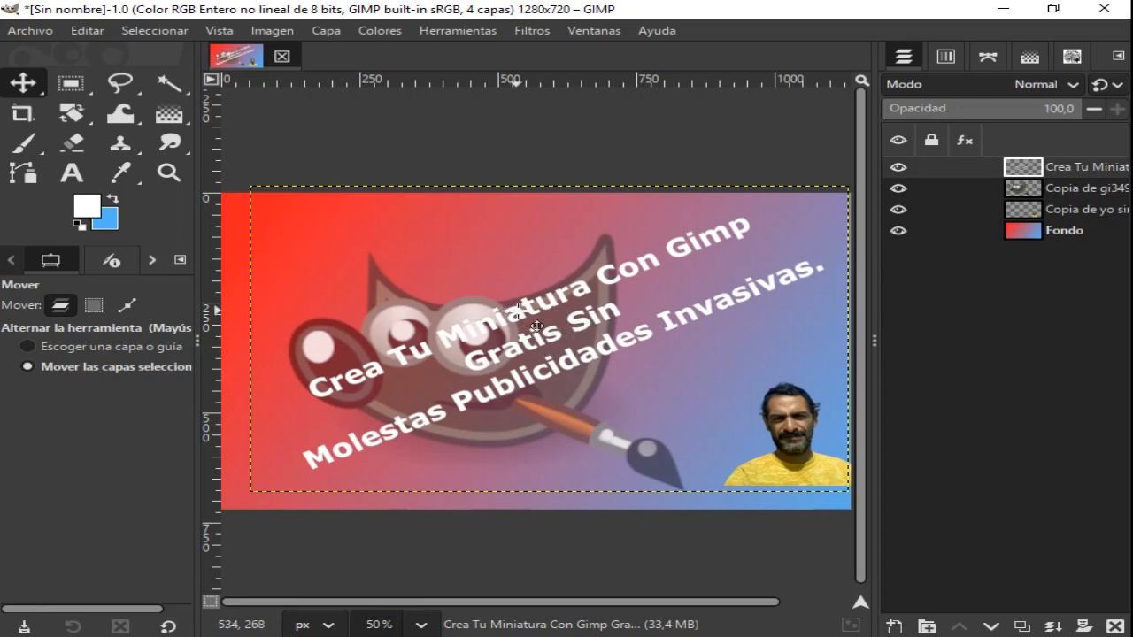
left_click_drag(527, 309, 471, 305)
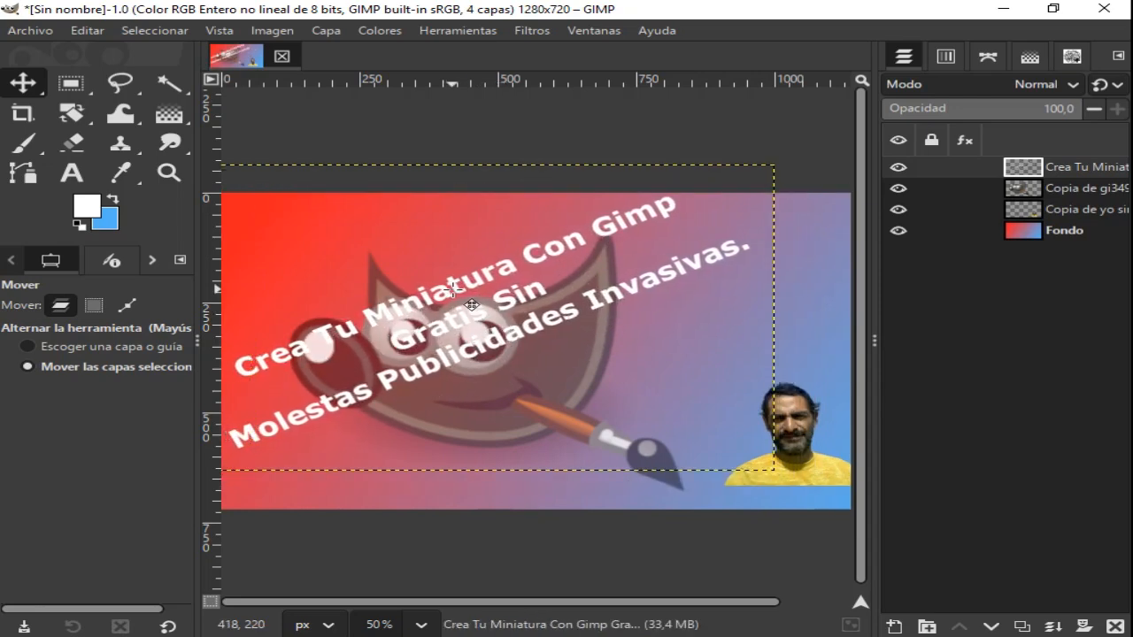
left_click_drag(471, 306, 482, 308)
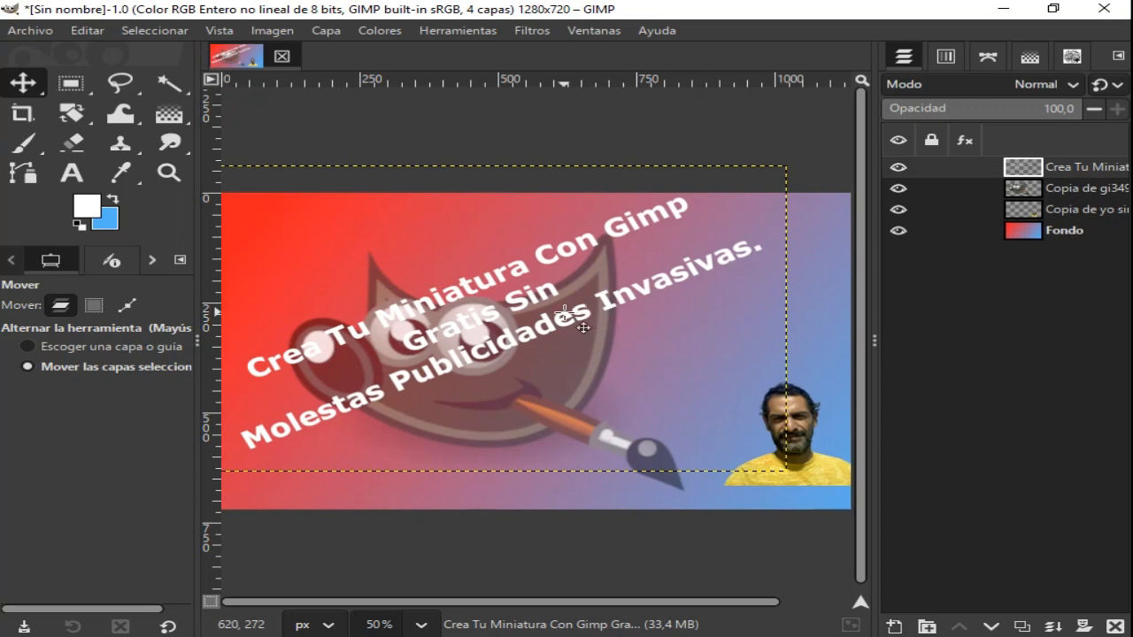
left_click_drag(453, 317, 488, 342)
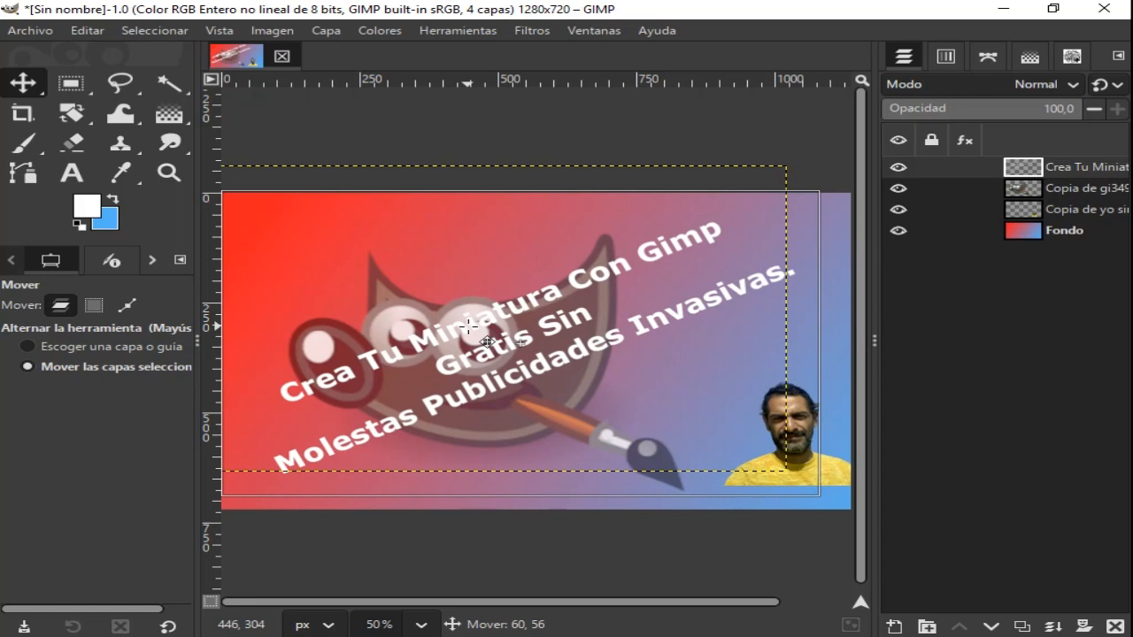
left_click_drag(488, 341, 493, 342)
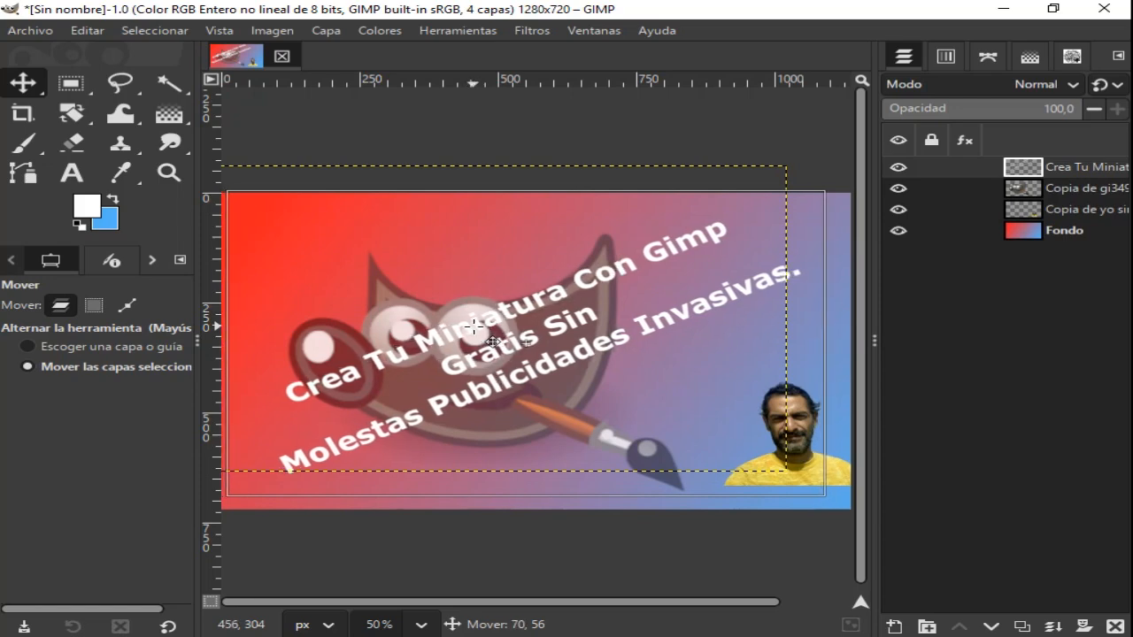
left_click_drag(493, 342, 496, 340)
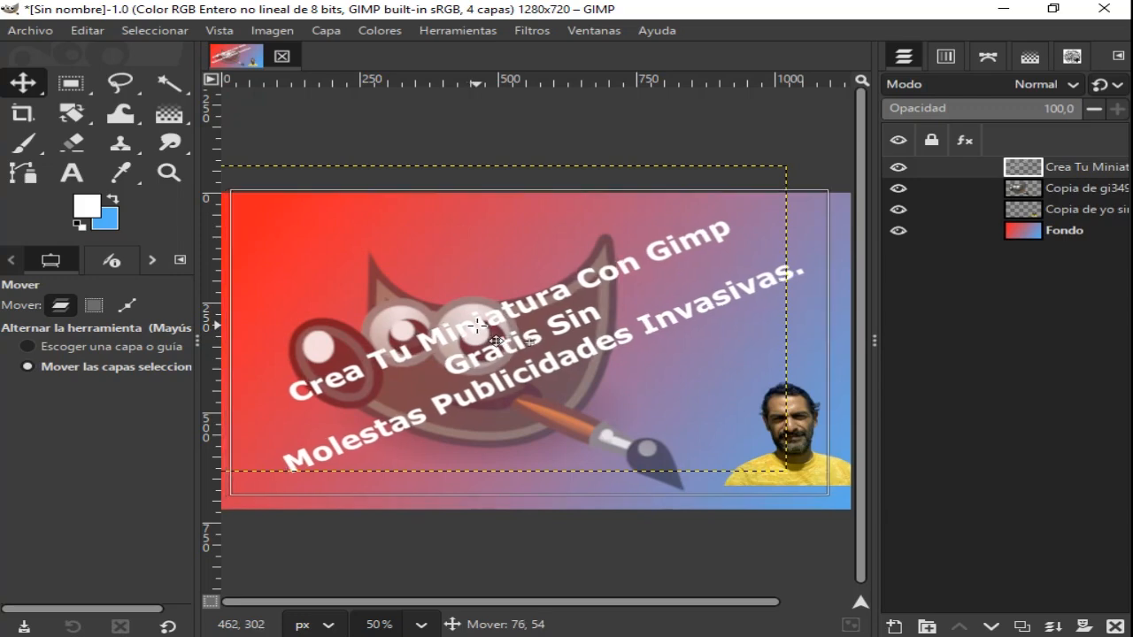
left_click_drag(496, 340, 496, 340)
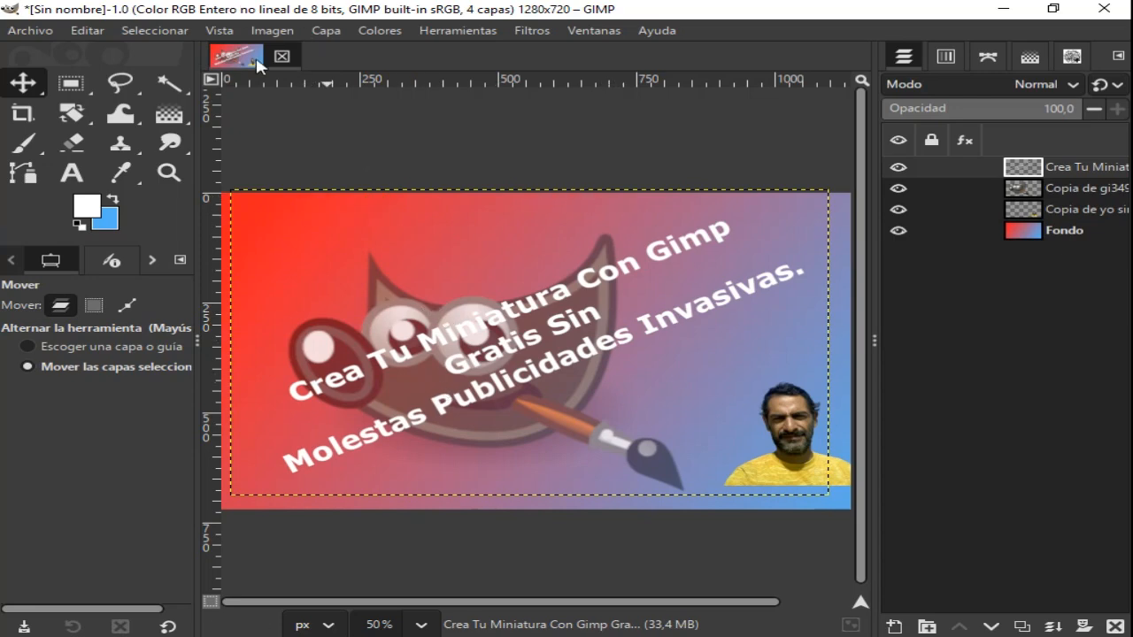
- Open the image shotcut-logo-640x640.png from the Desktop's GIMP folder
left_click(34, 32)
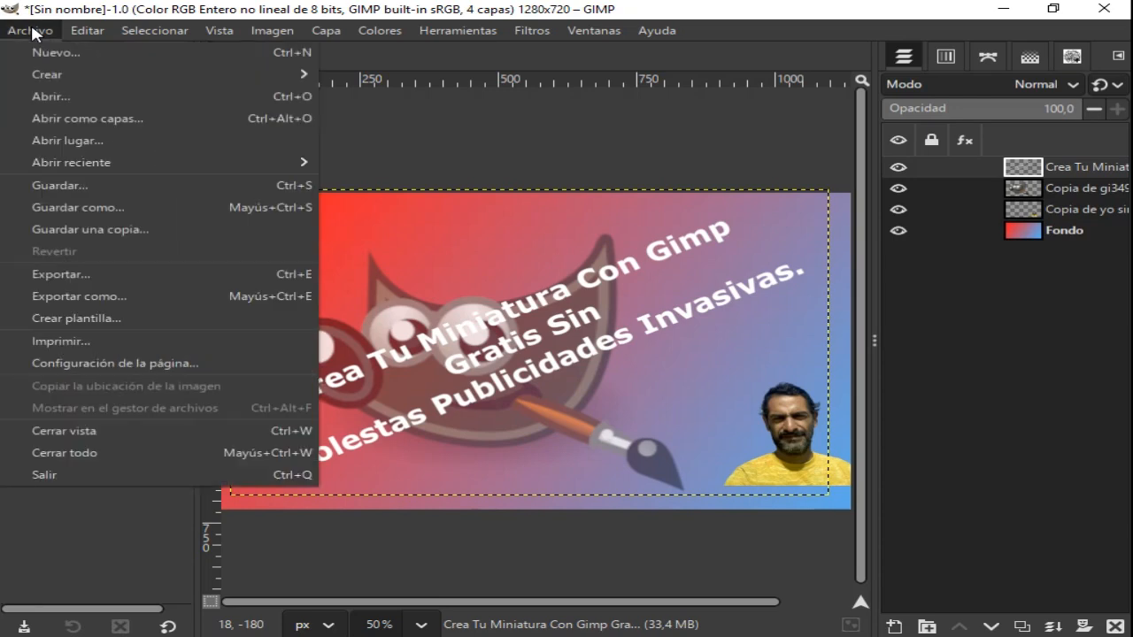
left_click(62, 104)
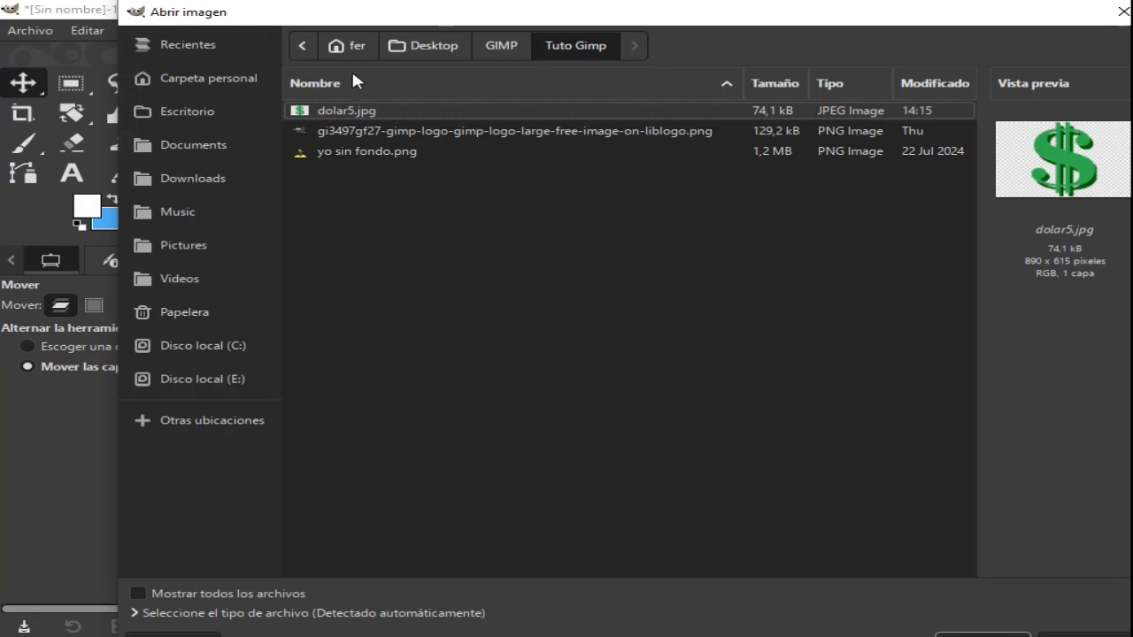
left_click(489, 49)
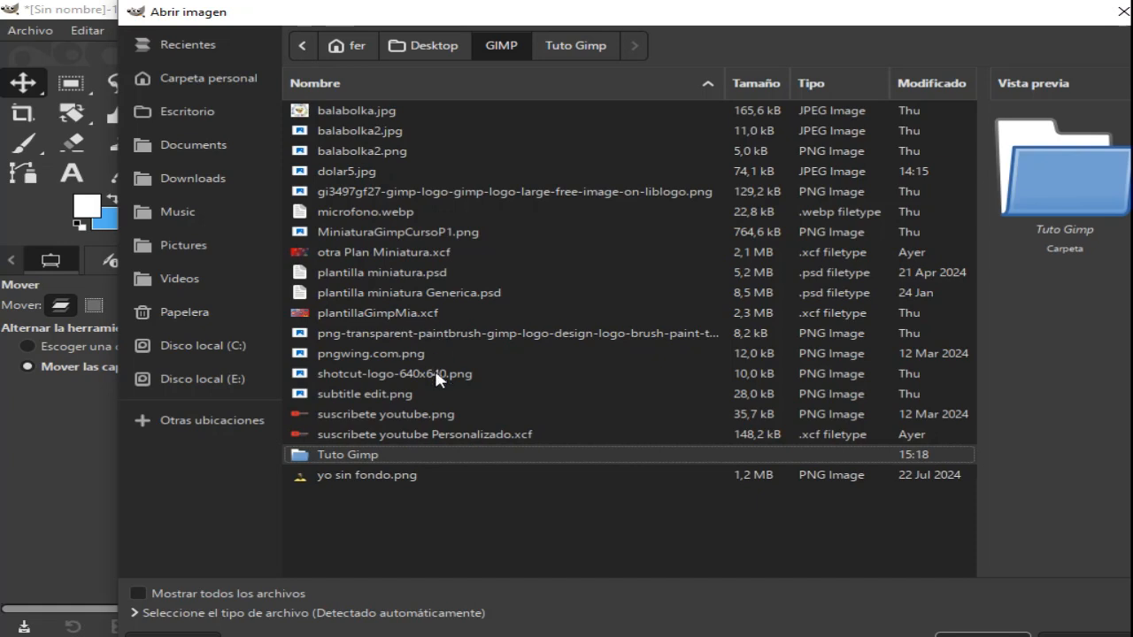
left_click(388, 353)
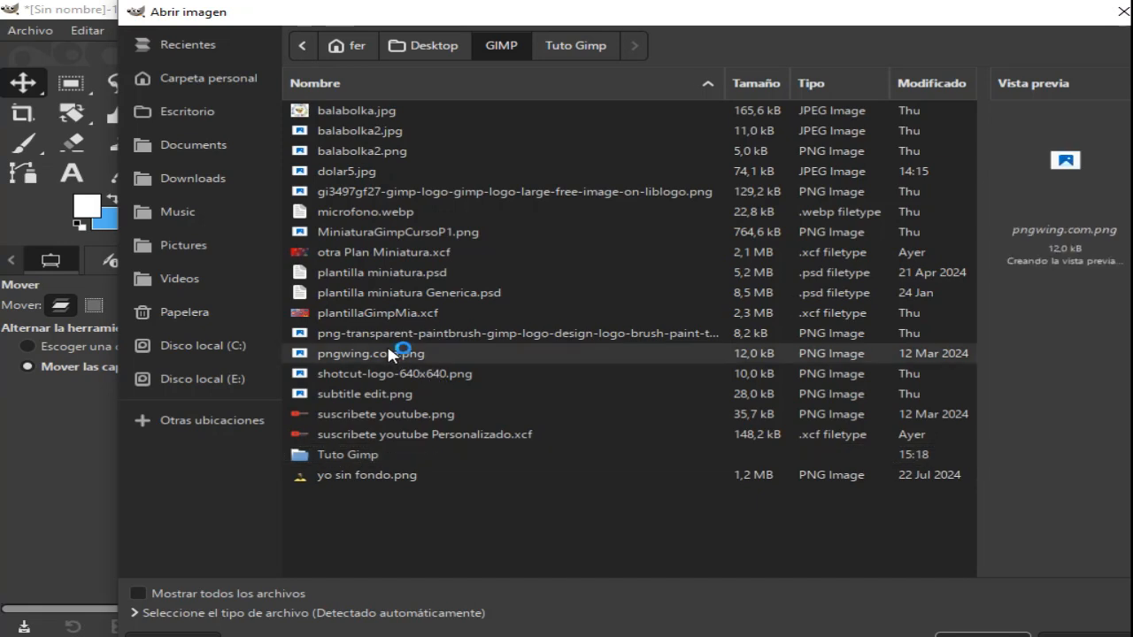
left_click(442, 373)
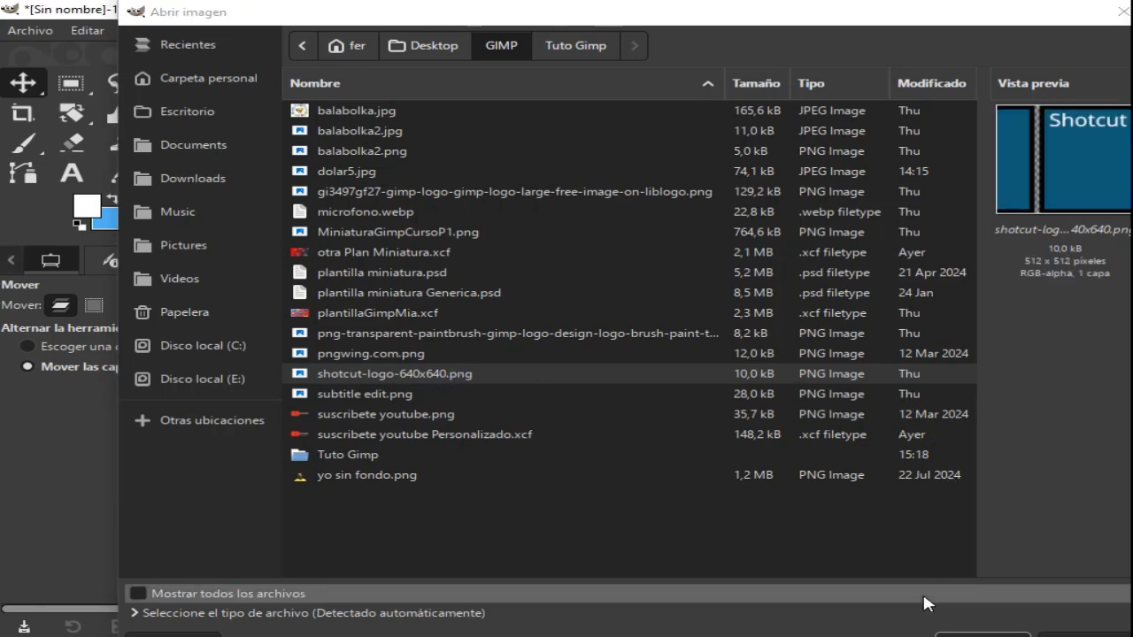
left_click(982, 634)
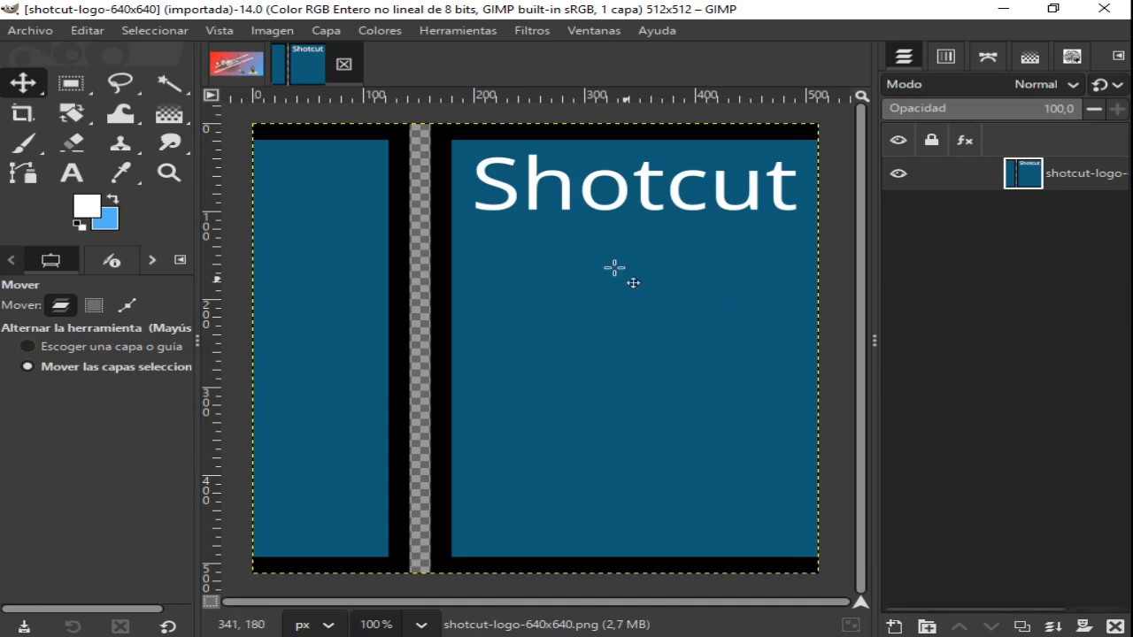
- Copy the entire Shotcut logo image and paste it into the thumbnail as a new layer
left_click(174, 34)
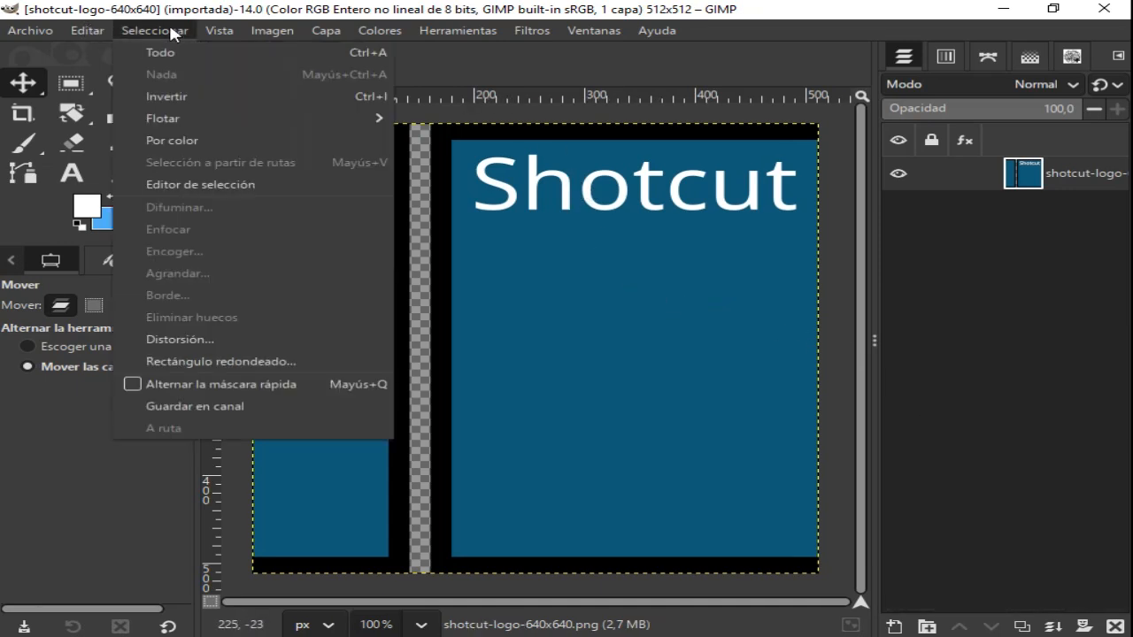
left_click(163, 51)
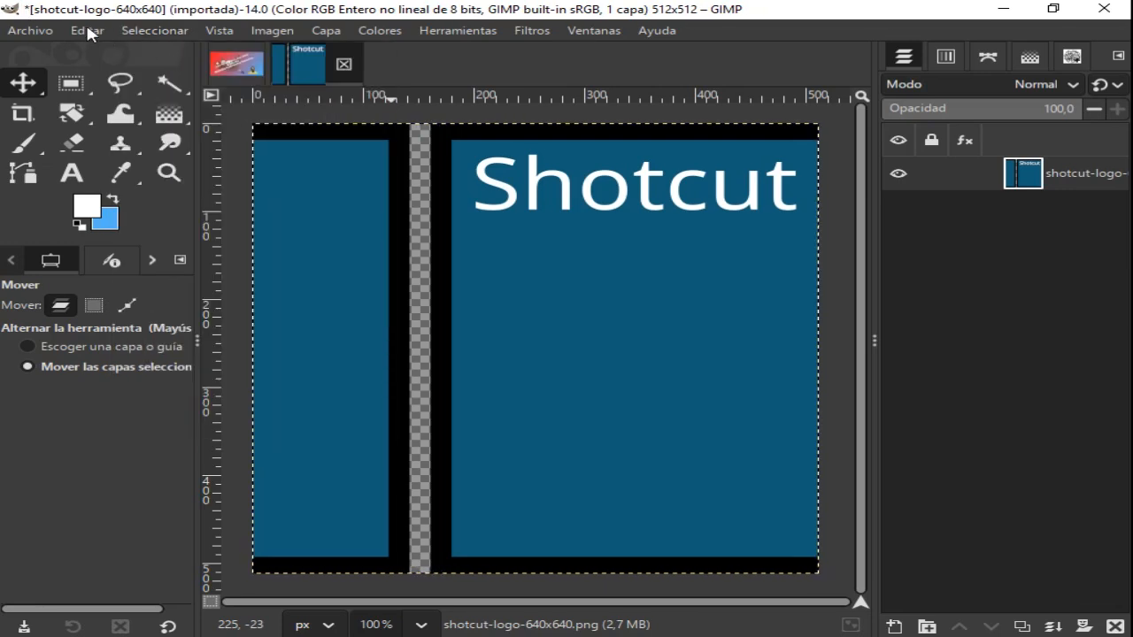
left_click(87, 29)
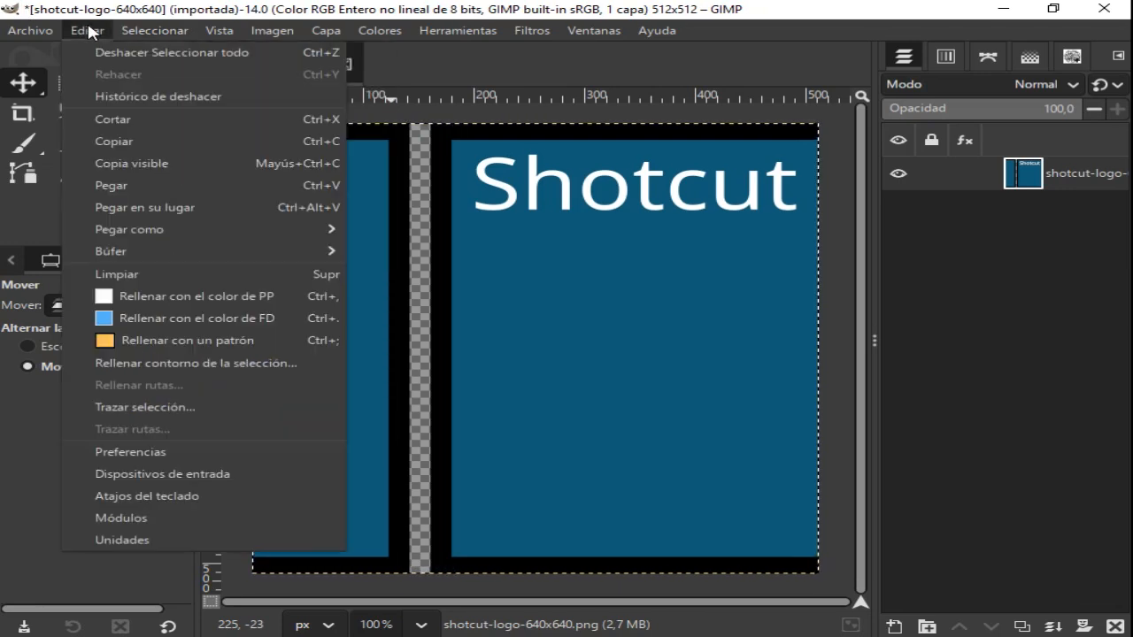
left_click(139, 141)
left_click(236, 64)
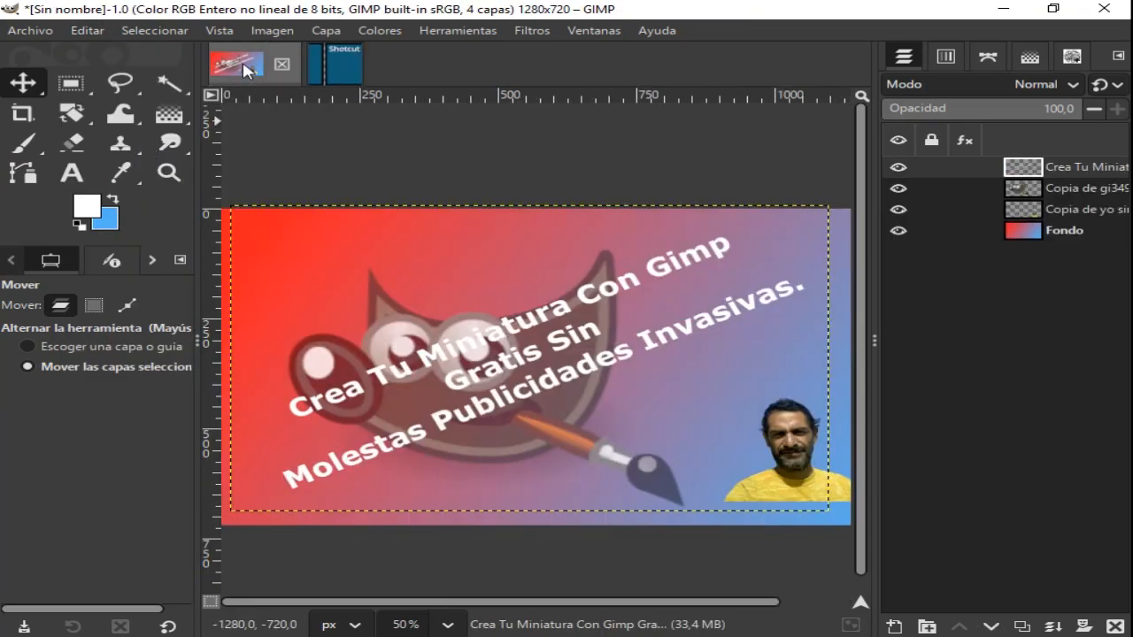
left_click(147, 32)
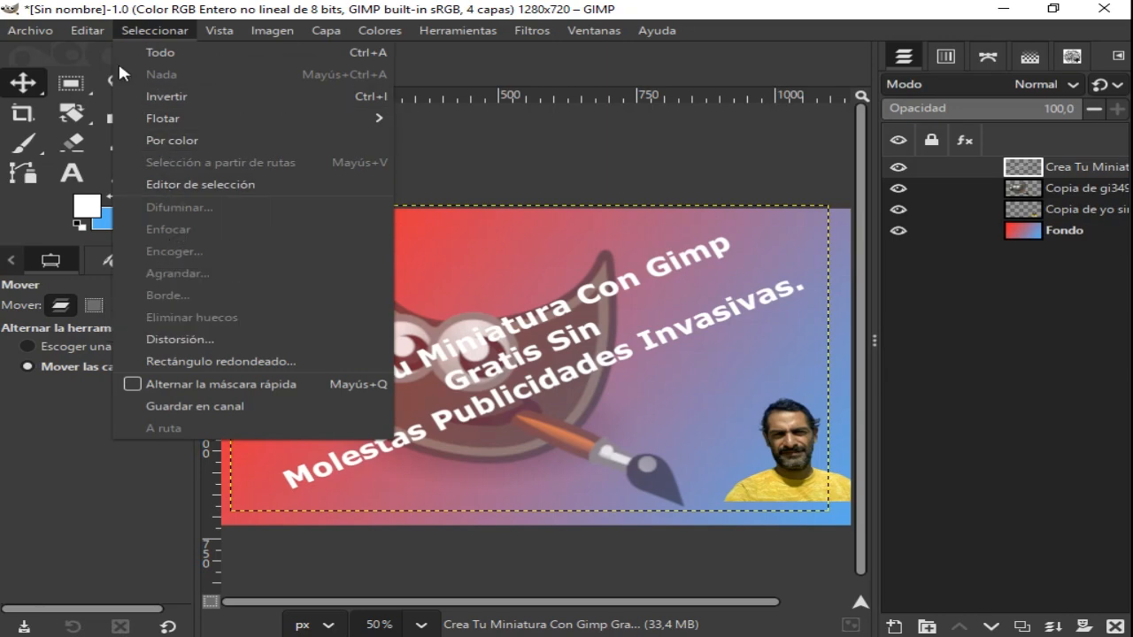
mouse_move(96, 31)
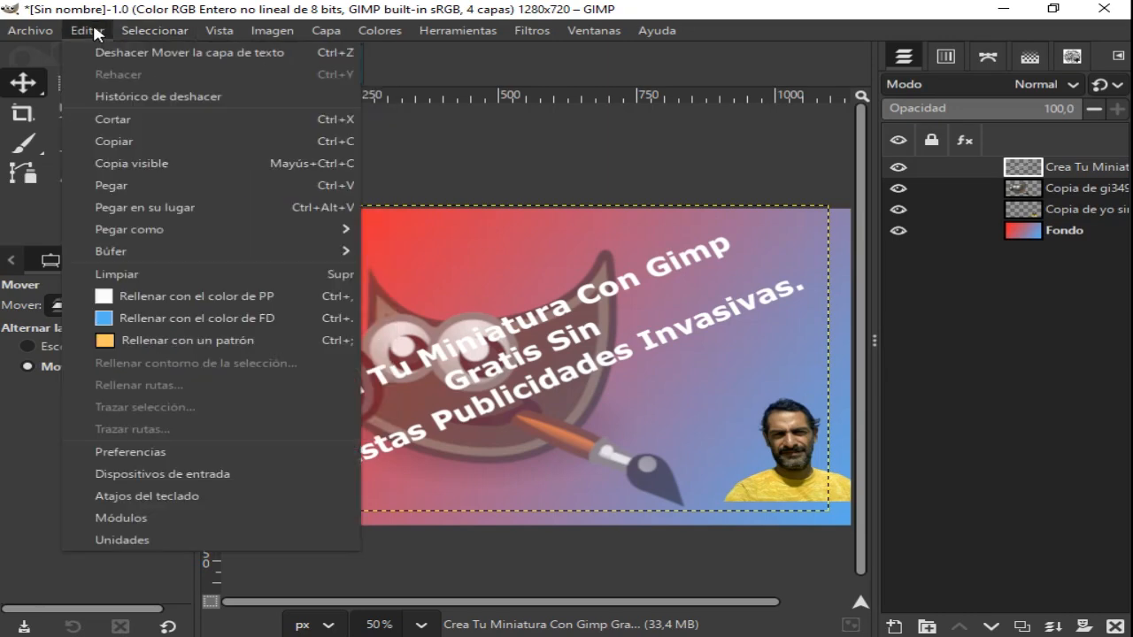
left_click(124, 186)
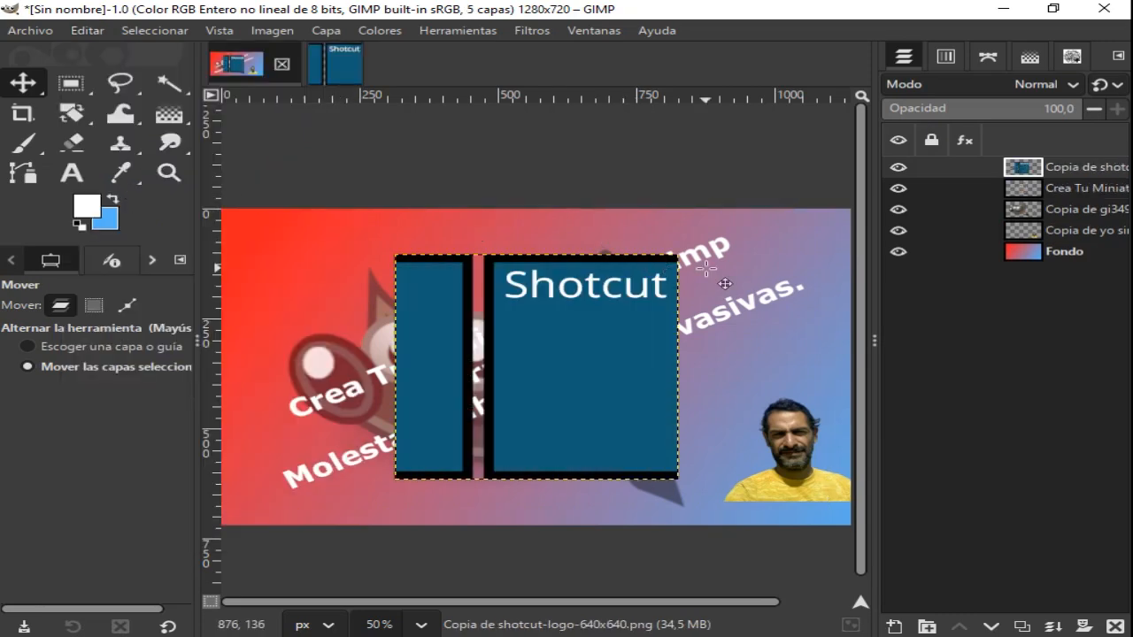
- Scale the pasted Shotcut logo layer down to less than half its size, keeping its lower-right corner in place
left_click(81, 115)
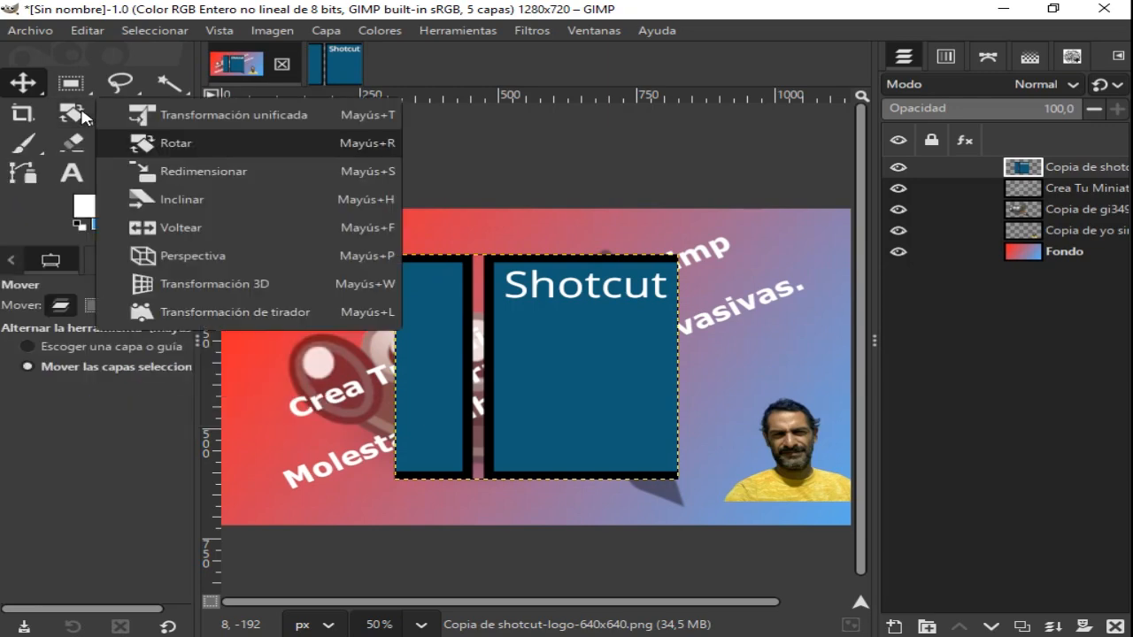
left_click(197, 177)
left_click(298, 271)
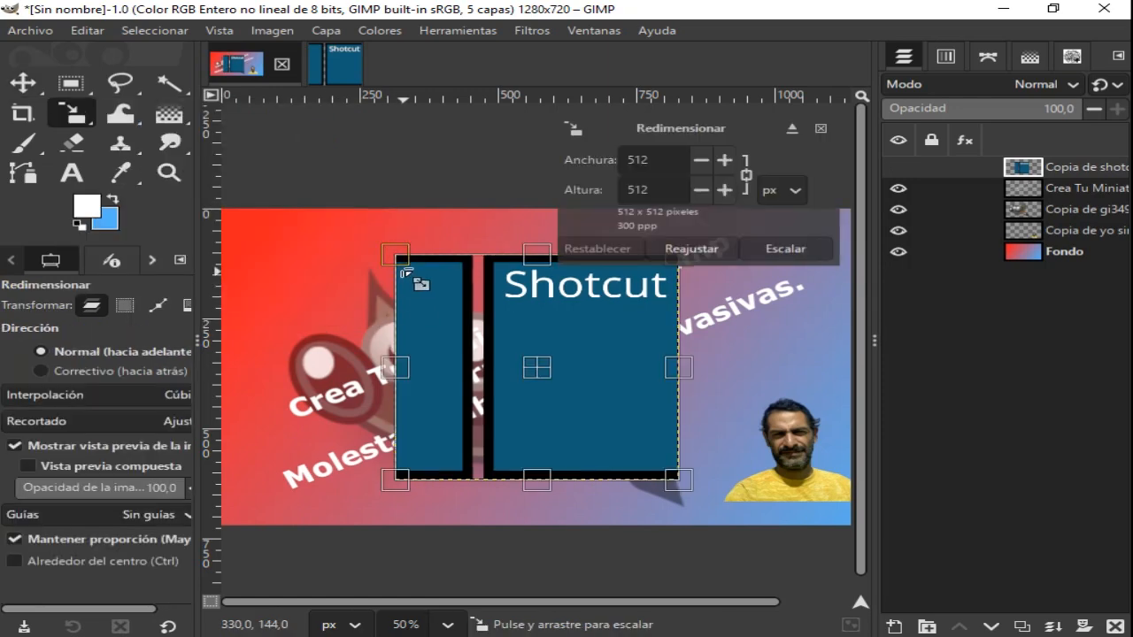
left_click_drag(400, 256, 555, 392)
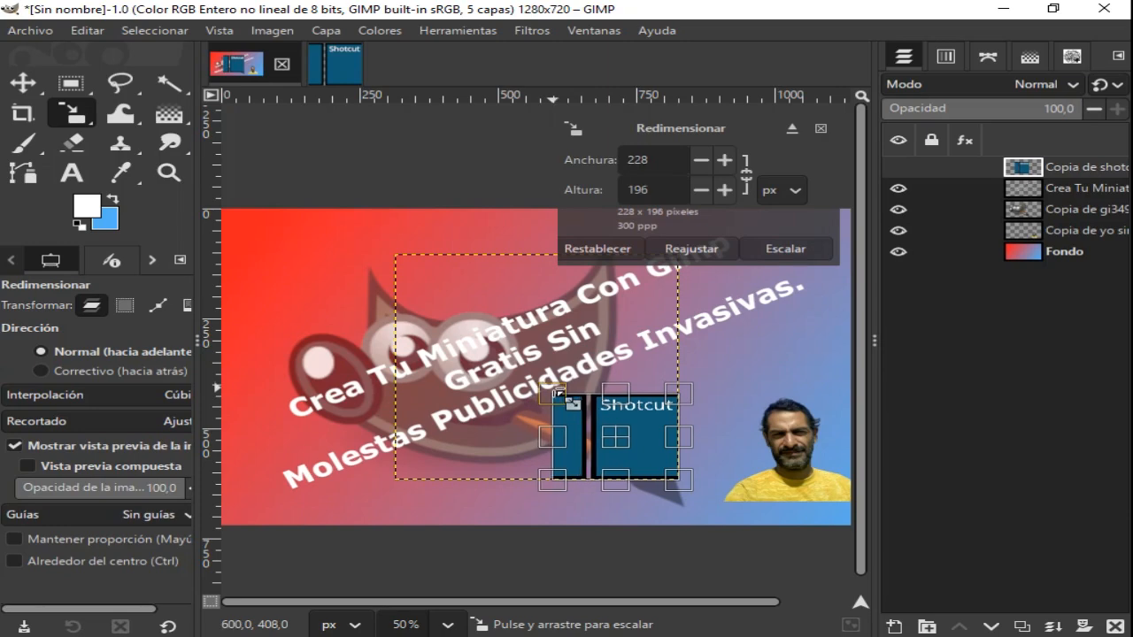
left_click_drag(559, 395, 576, 406)
left_click(773, 252)
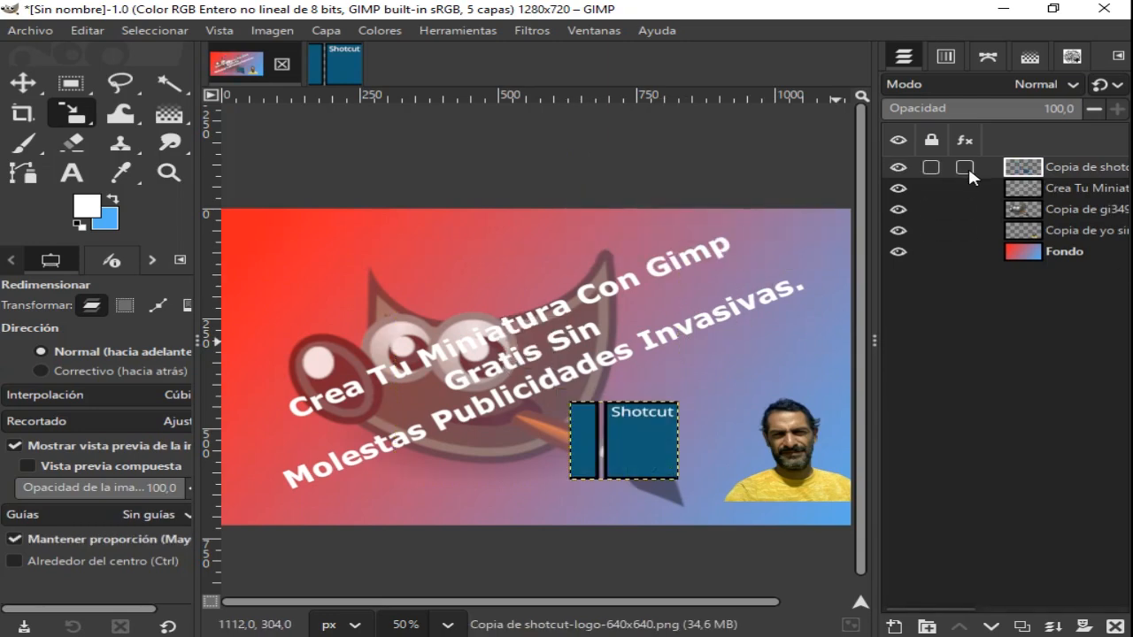
- Set the Shotcut logo layer's opacity to 83 and move it beneath the GIMP logo layer in the stack
left_click(1037, 111)
left_click_drag(1037, 111, 1047, 112)
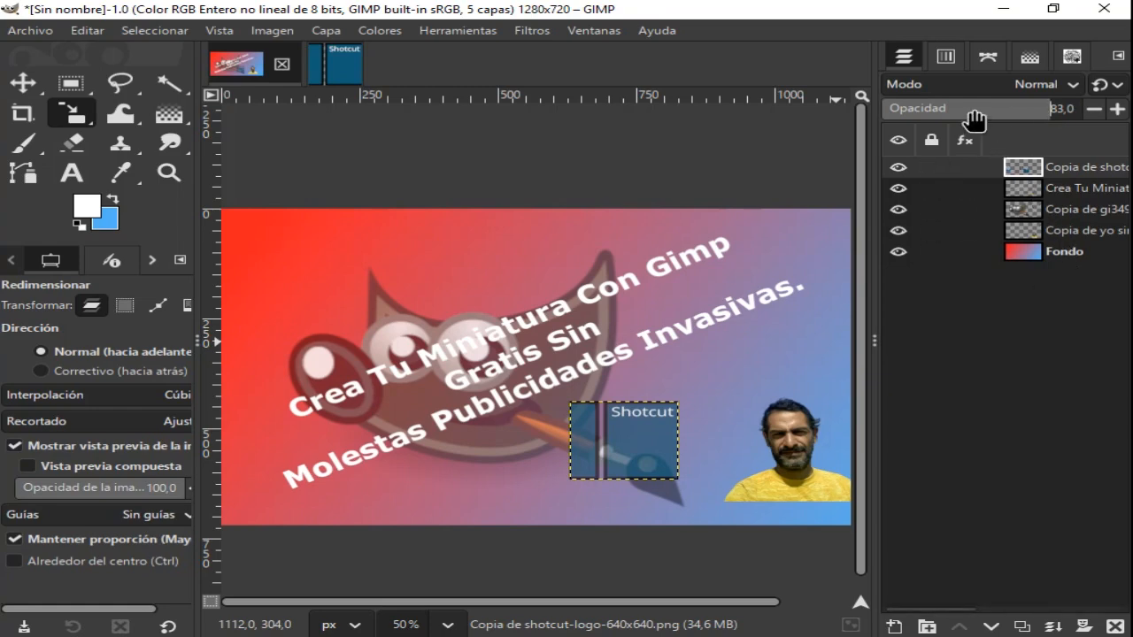
left_click_drag(1013, 168, 1011, 223)
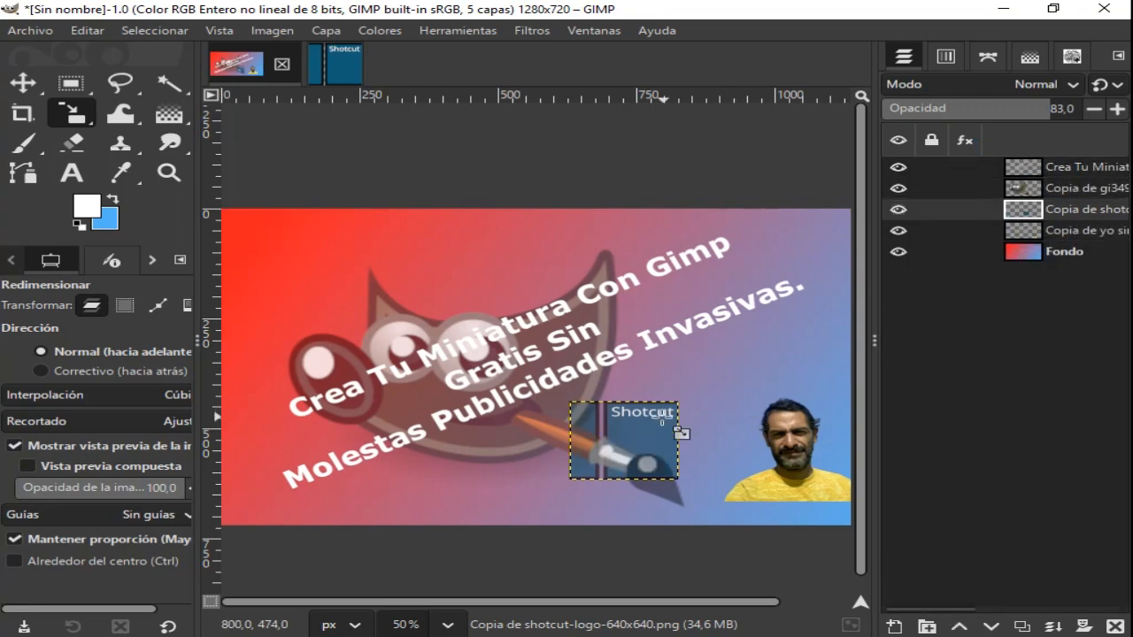
- Enlarge the Shotcut logo slightly to 206 x 187 px and rotate it by -27.71 degrees about its centre
left_click_drag(640, 427, 622, 396)
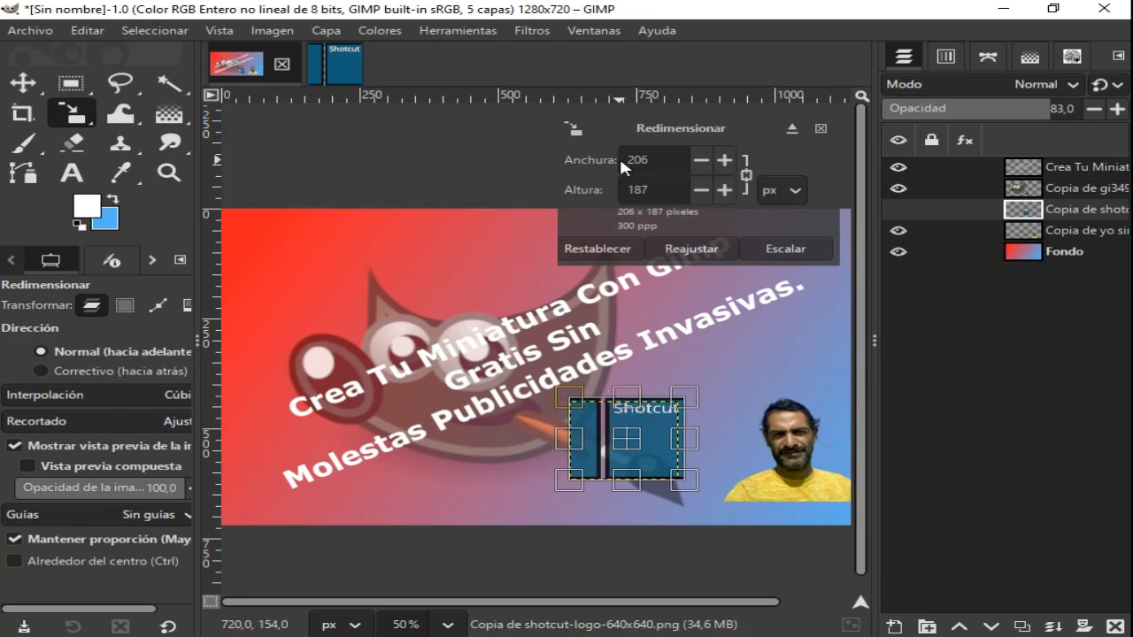
left_click(786, 250)
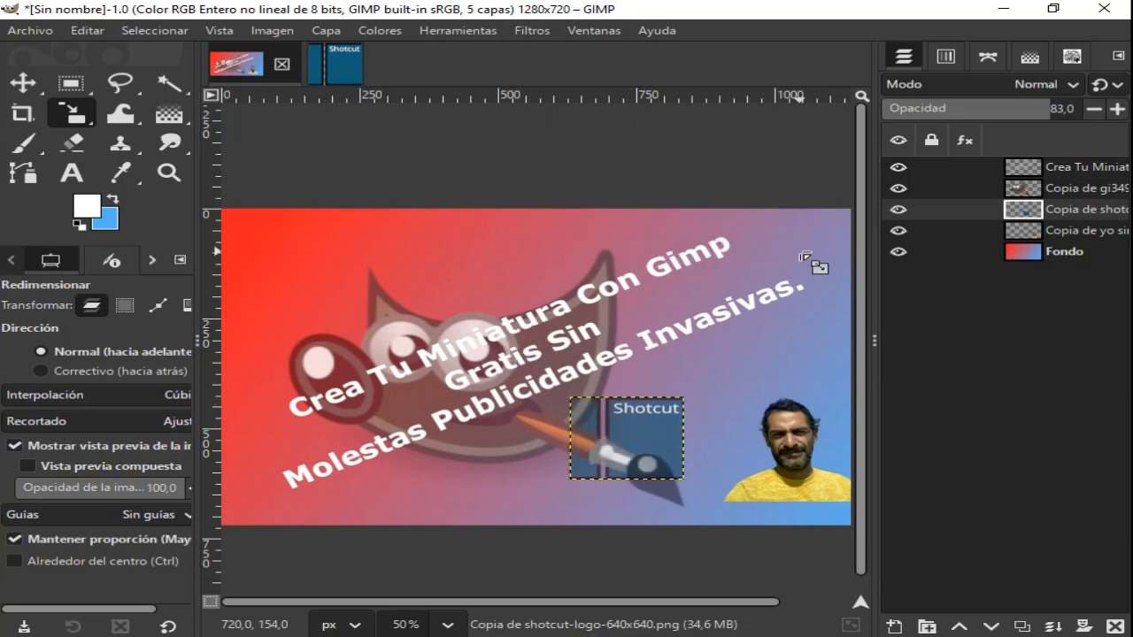
left_click(69, 117)
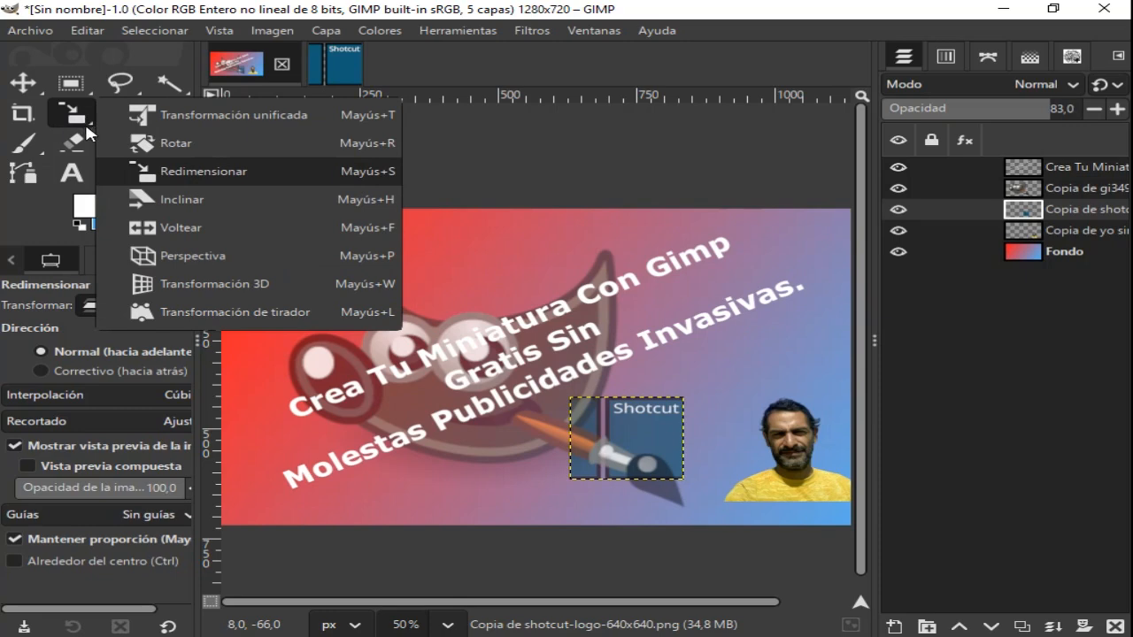
left_click(169, 144)
left_click(533, 465)
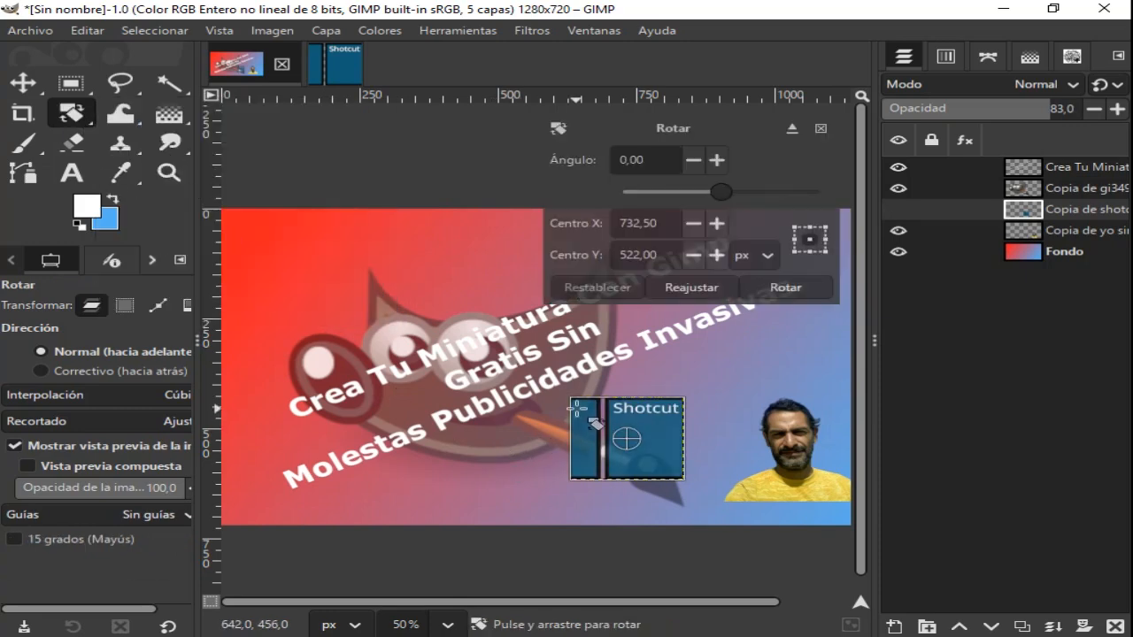
left_click_drag(576, 409, 559, 426)
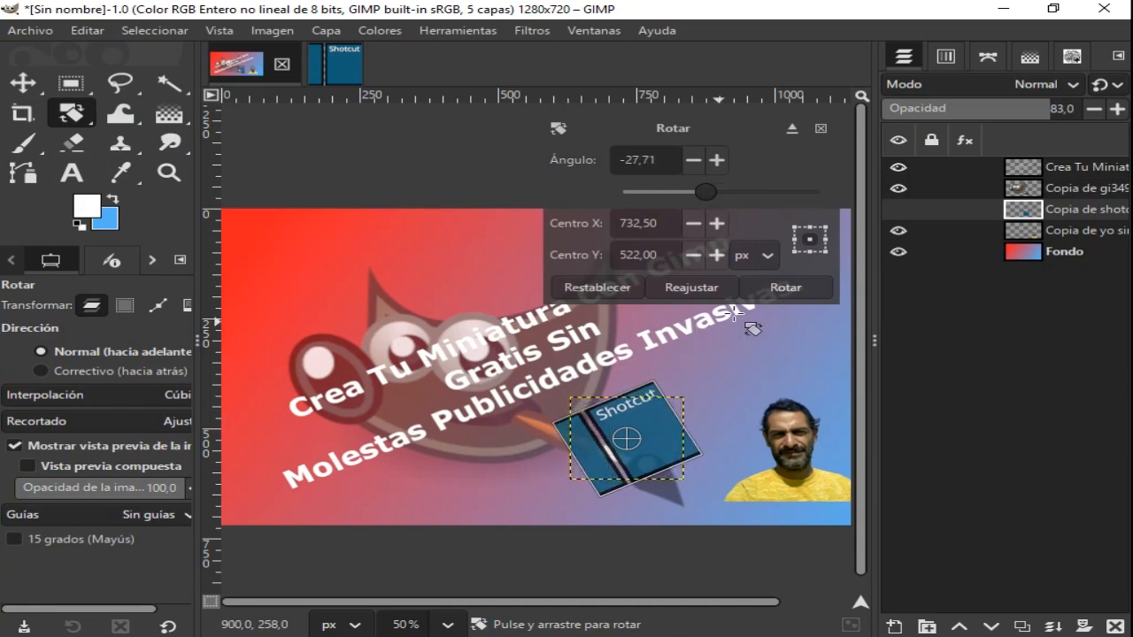
left_click(785, 287)
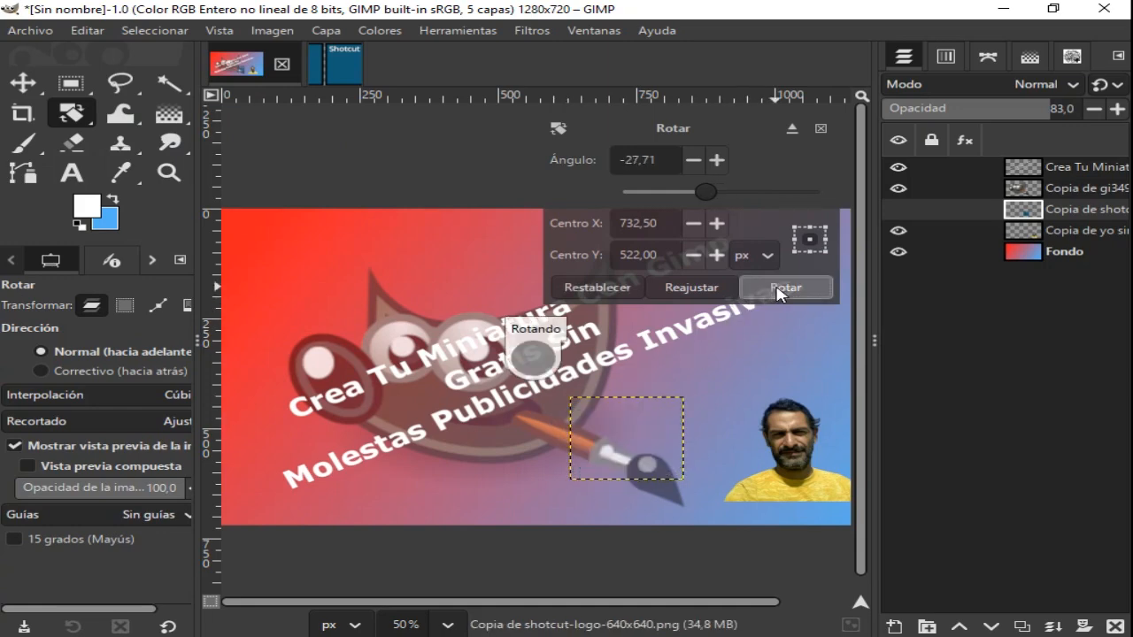
- Move the tilted Shotcut logo into the upper-left corner of the thumbnail, above the GIMP mascot's nose
right_click(27, 85)
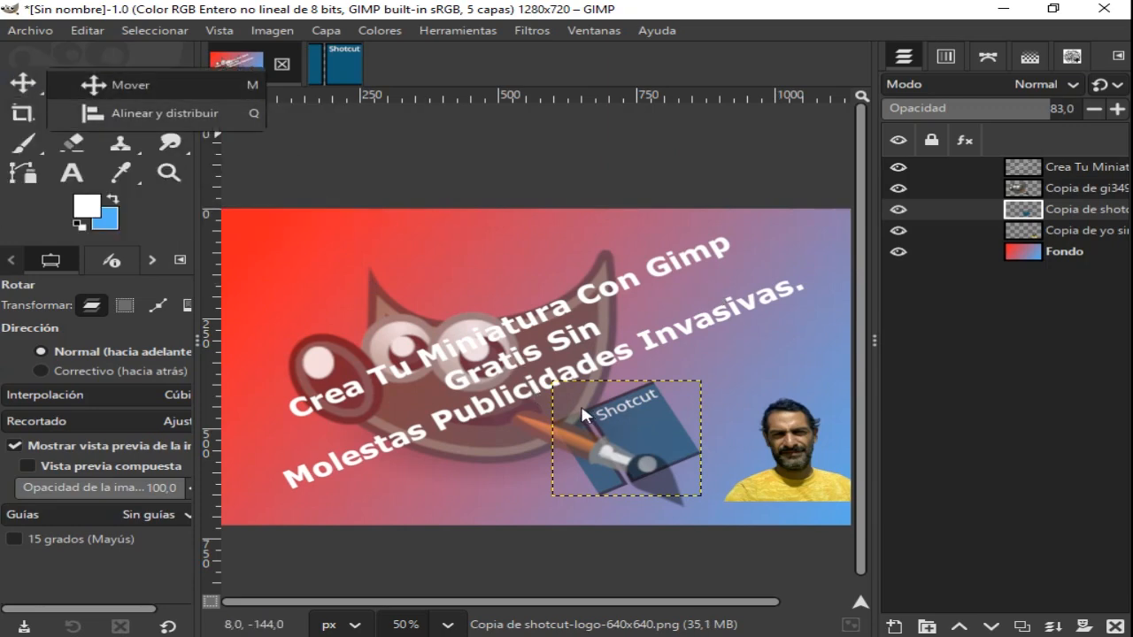
left_click(248, 190)
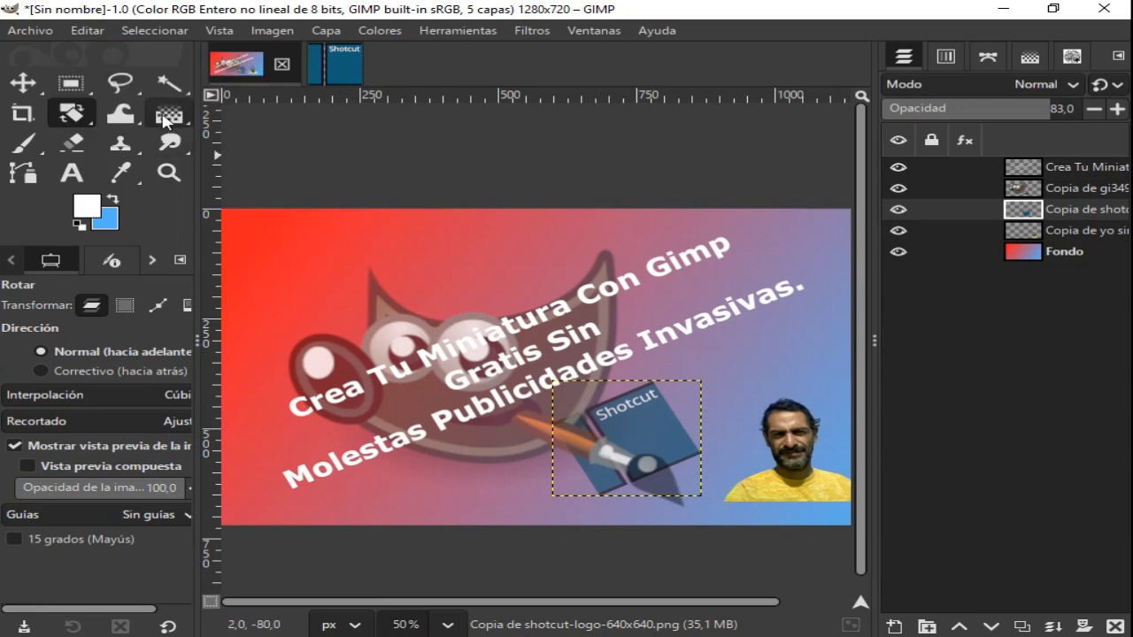
left_click(21, 84)
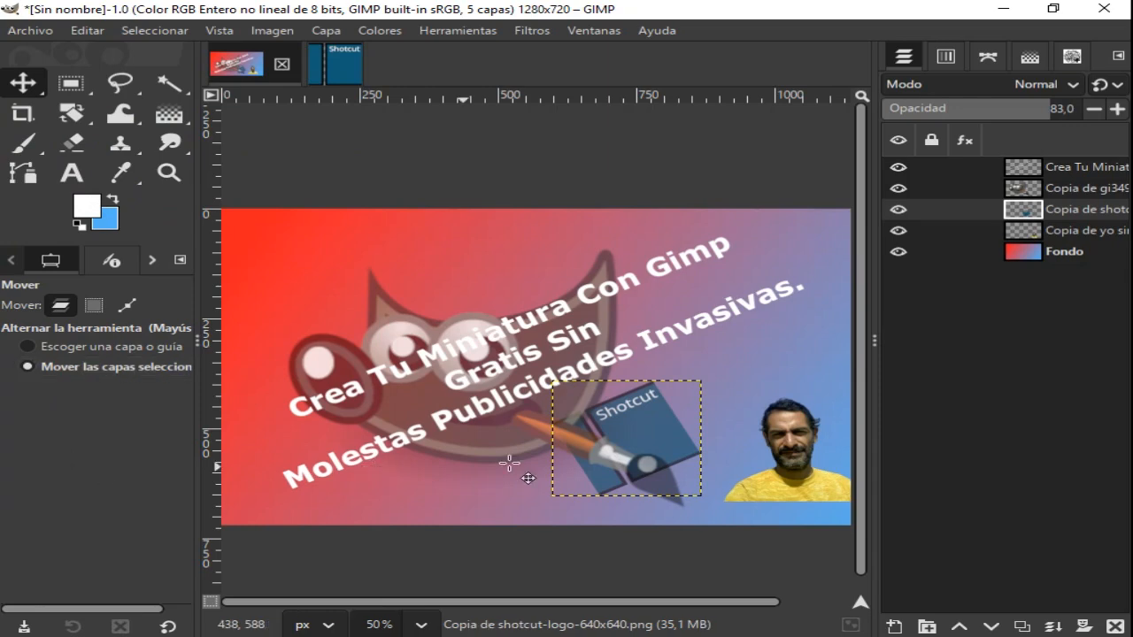
left_click_drag(633, 439, 325, 287)
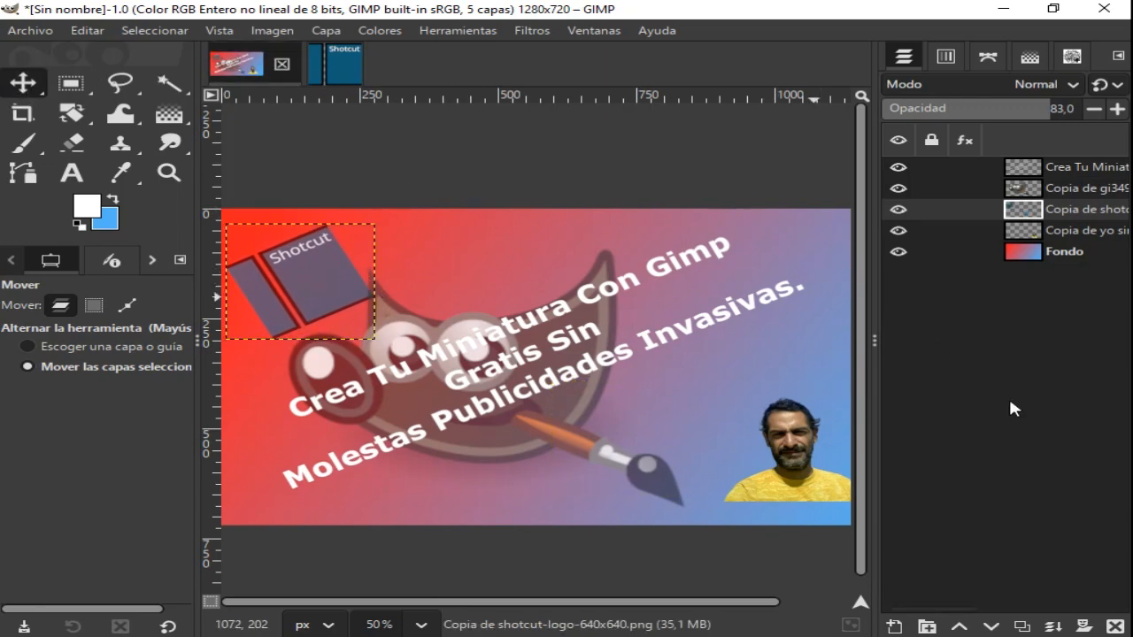
- Open the image subtitle edit.png from the Desktop's GIMP folder
left_click(31, 31)
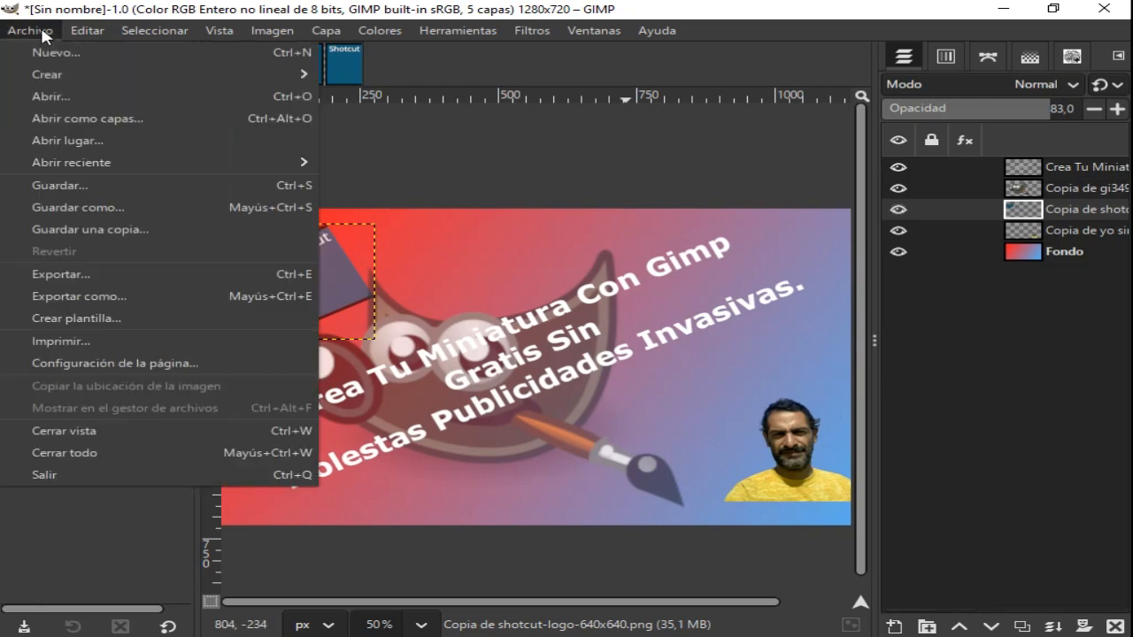
left_click(58, 101)
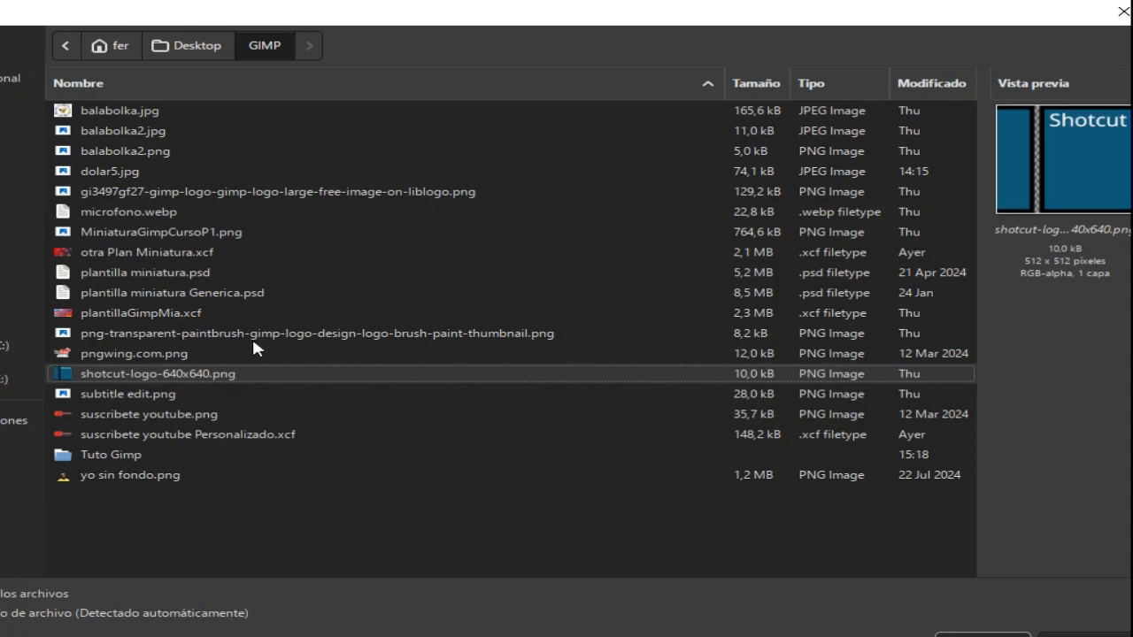
left_click(172, 356)
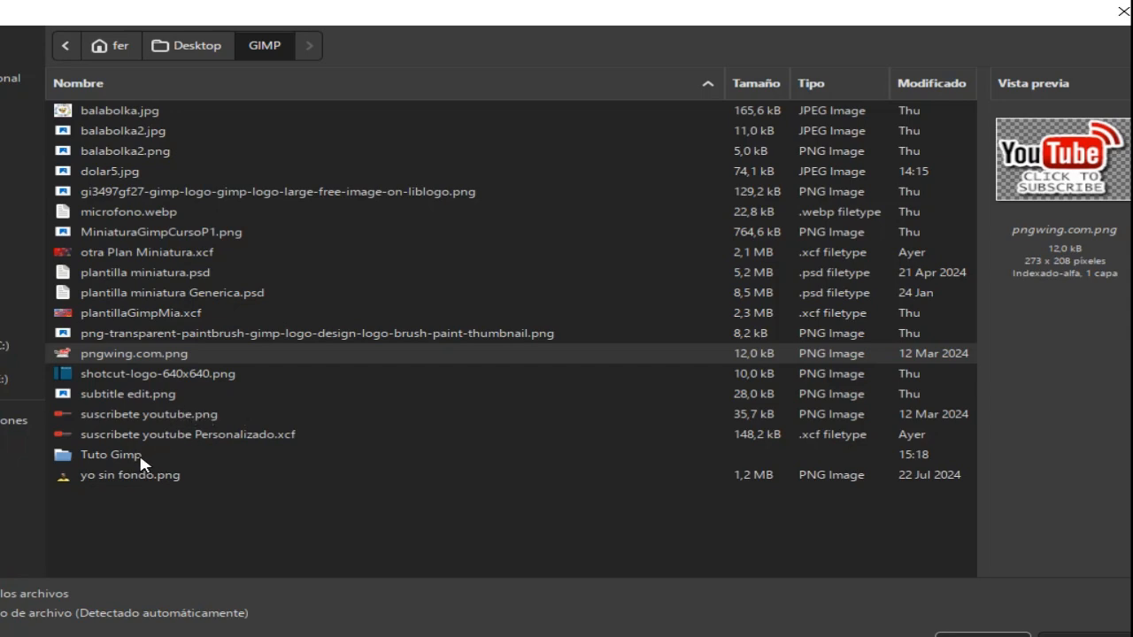
left_click(137, 398)
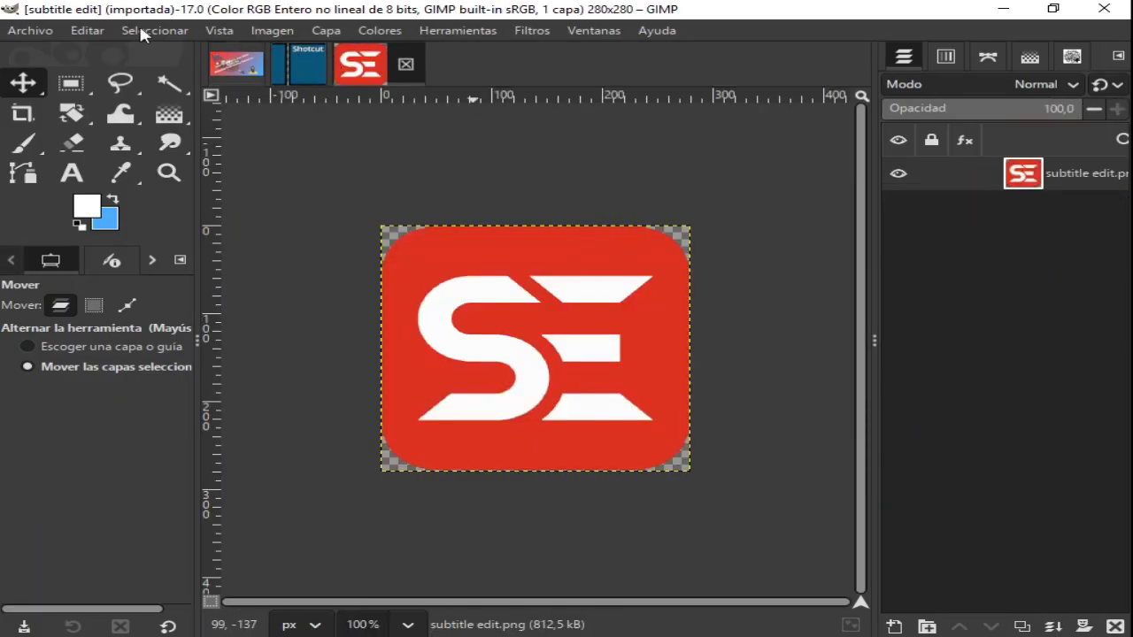
- Copy the entire Subtitle Edit logo image and paste it into the thumbnail as a new layer
left_click(152, 31)
left_click(177, 49)
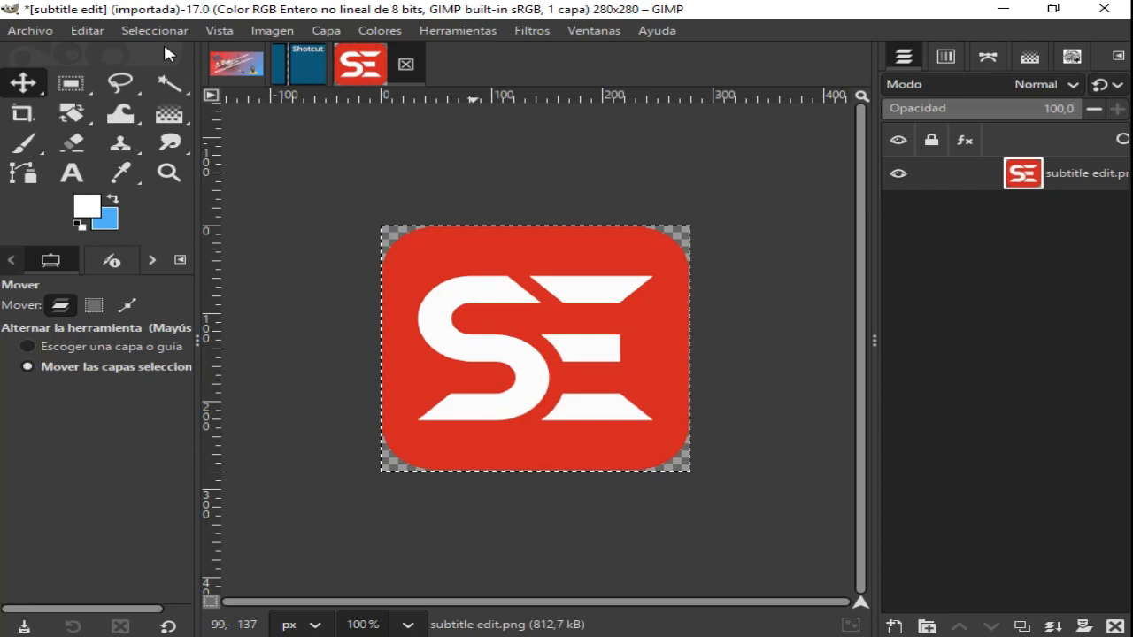
left_click(92, 31)
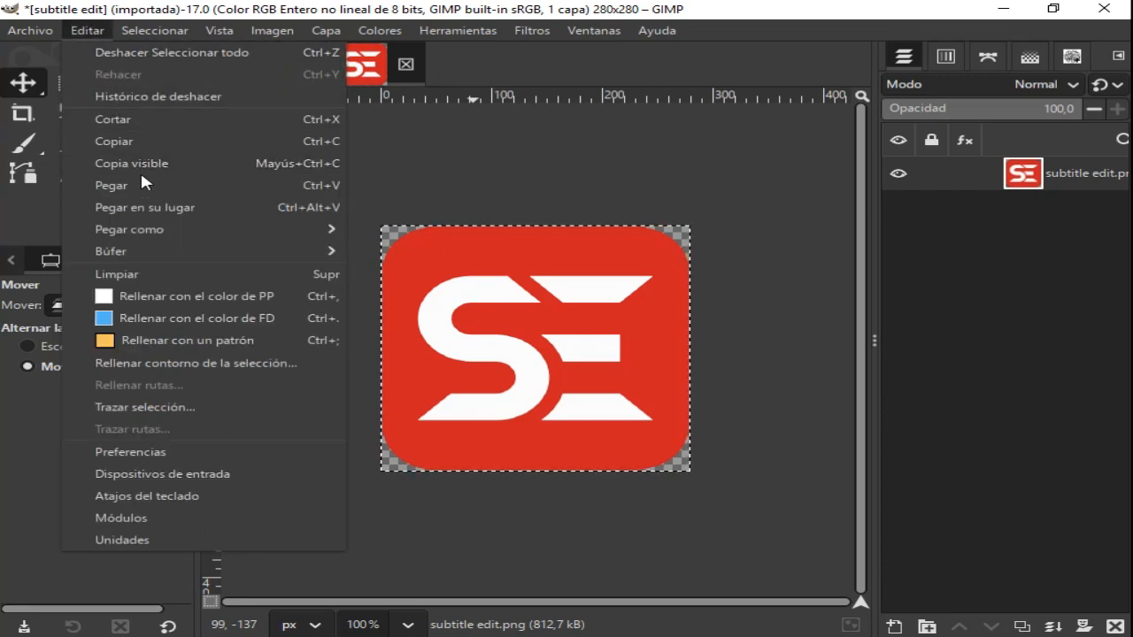
left_click(127, 141)
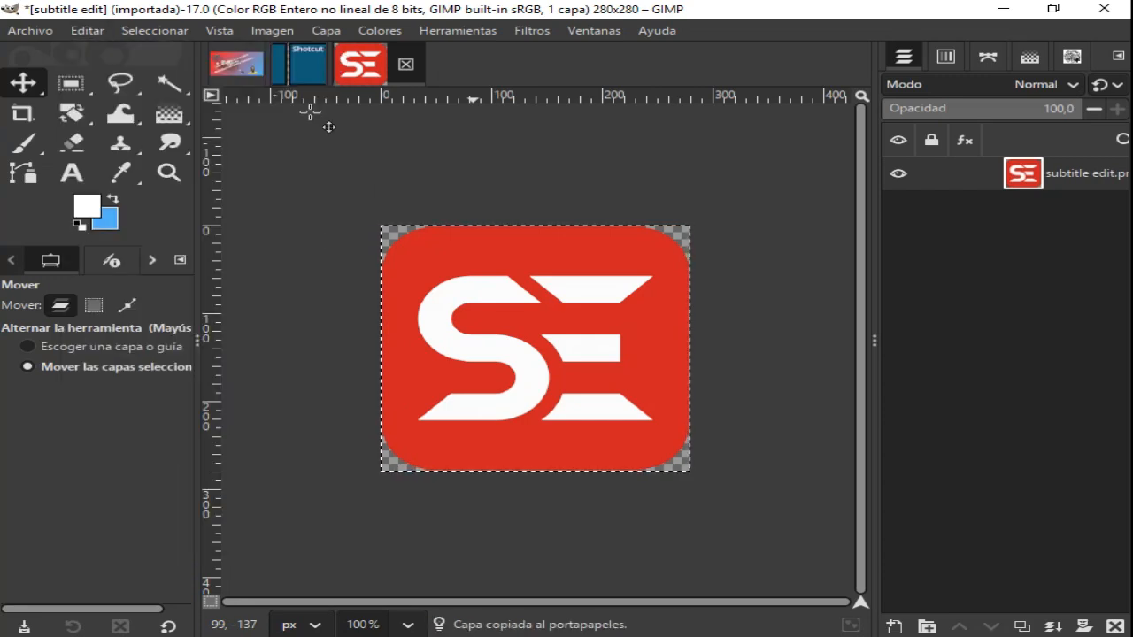
left_click(243, 67)
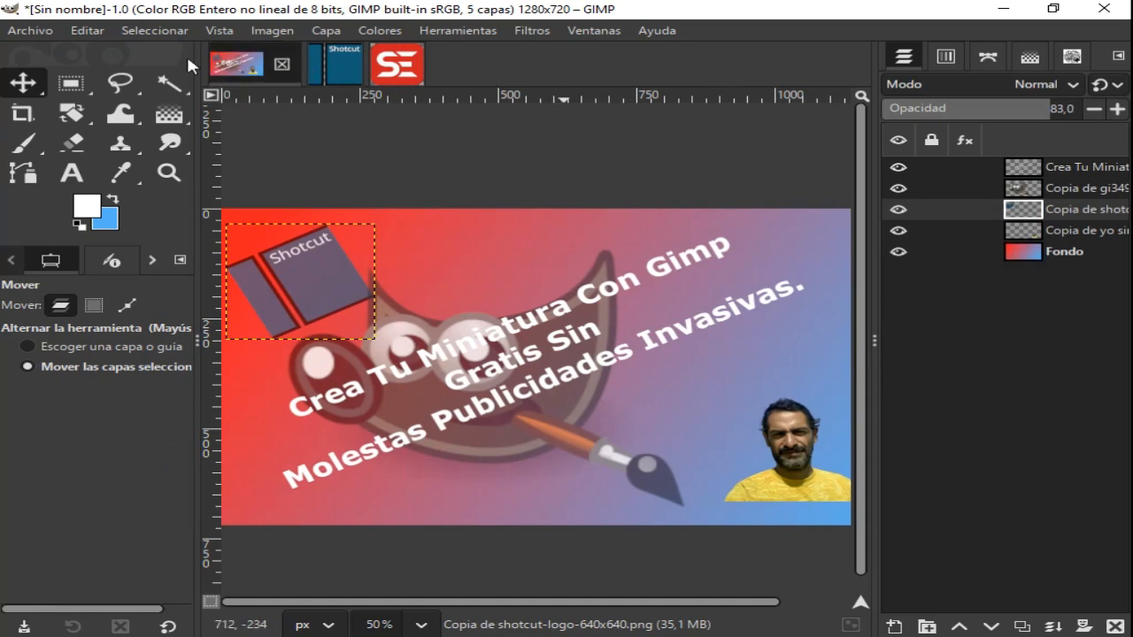
left_click(96, 31)
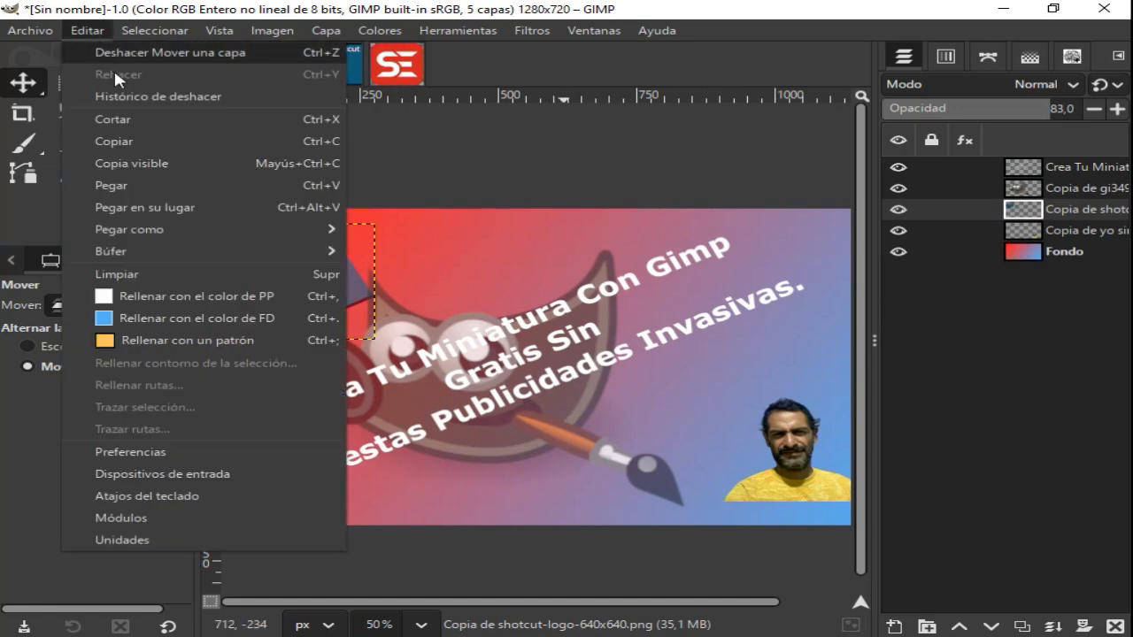
left_click(127, 185)
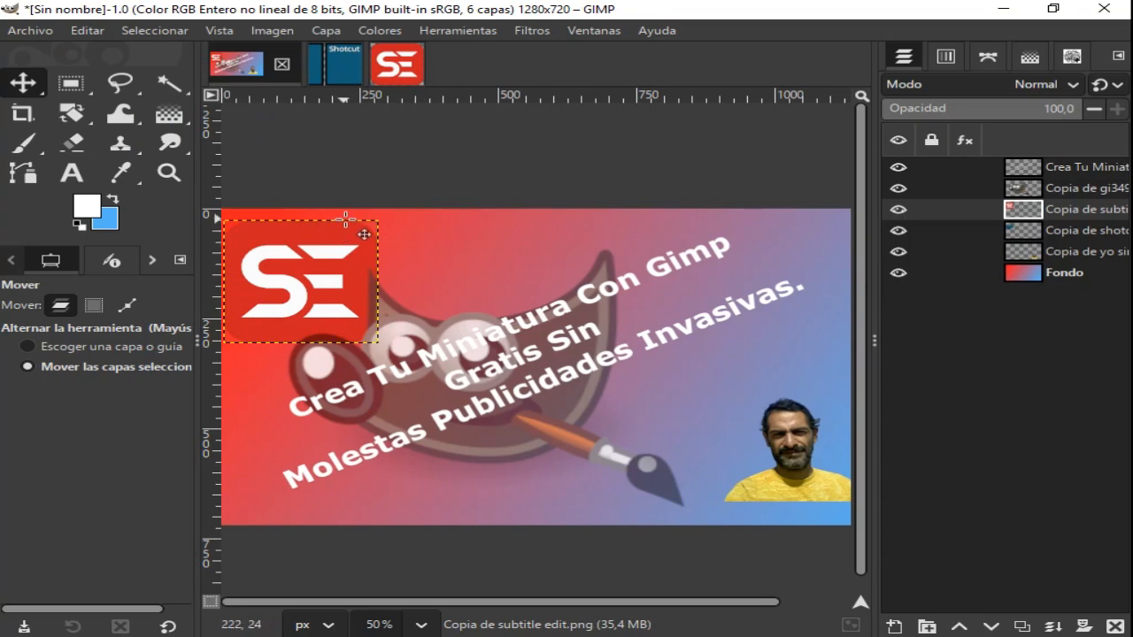
- Scale the Subtitle Edit logo to 202 x 206 px and place it above the portrait, over the end of the title
right_click(80, 117)
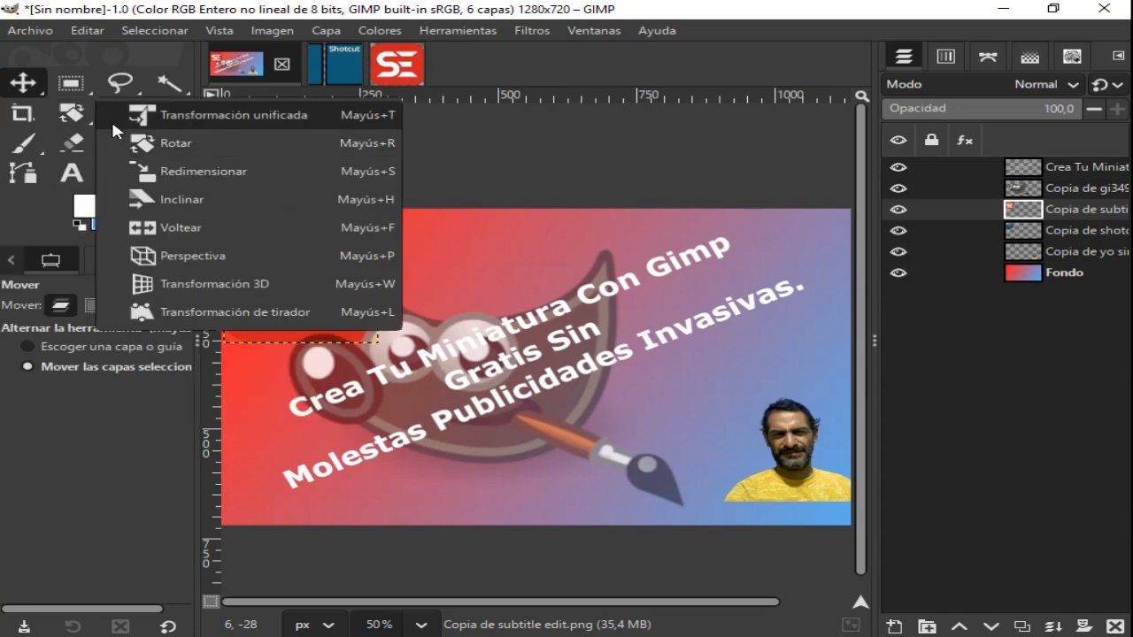
left_click(205, 168)
left_click(251, 276)
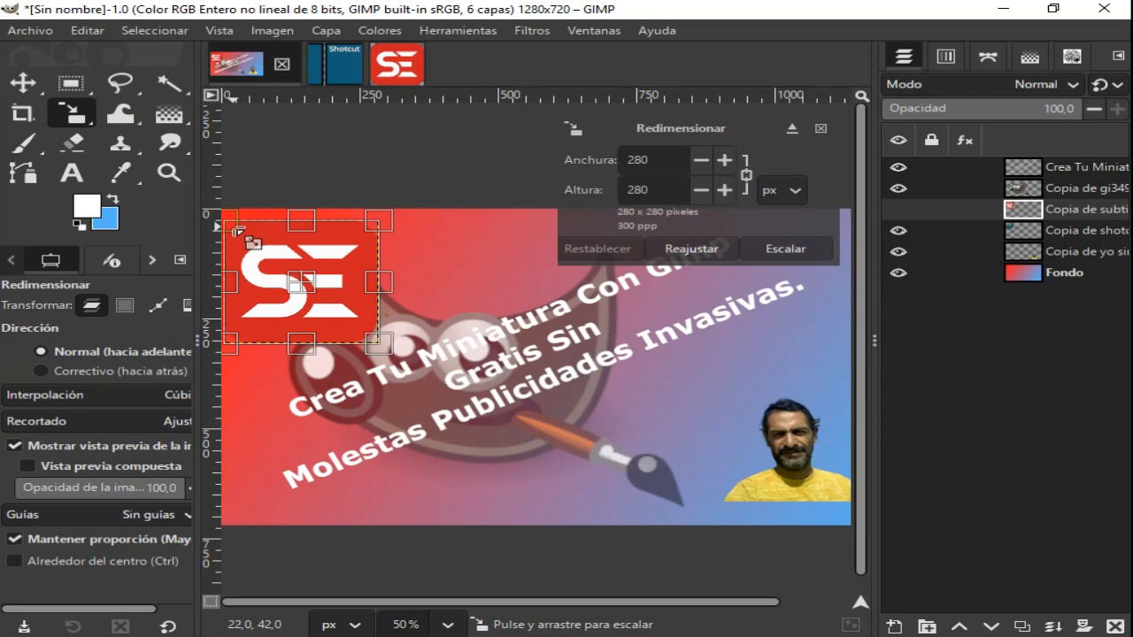
key("shift")
left_click_drag(235, 225, 276, 259)
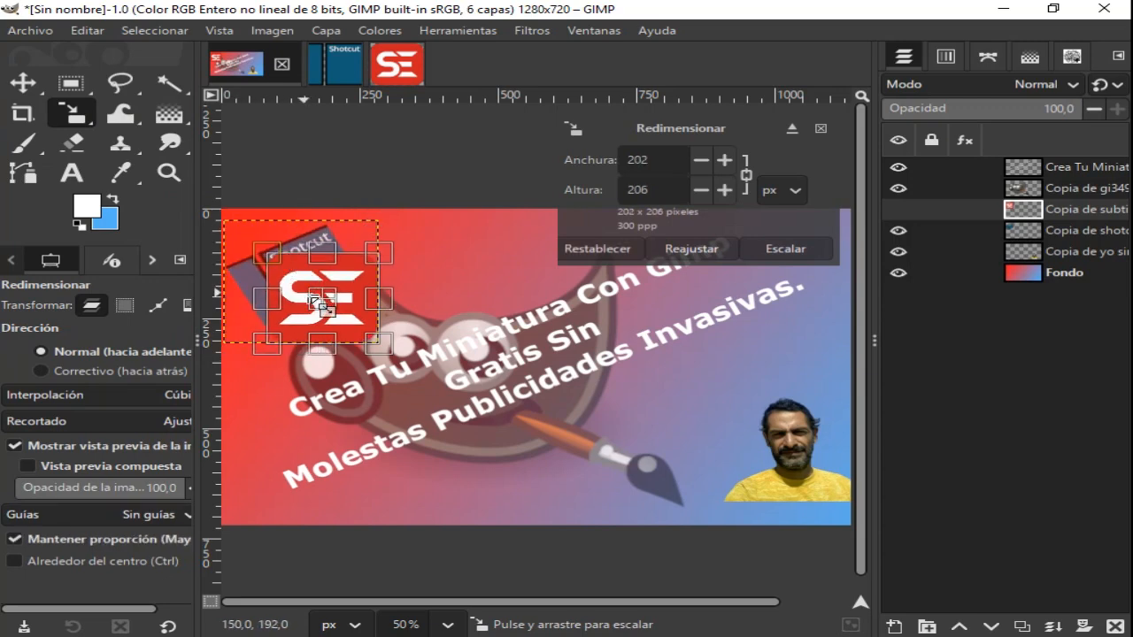
left_click_drag(323, 299, 759, 325)
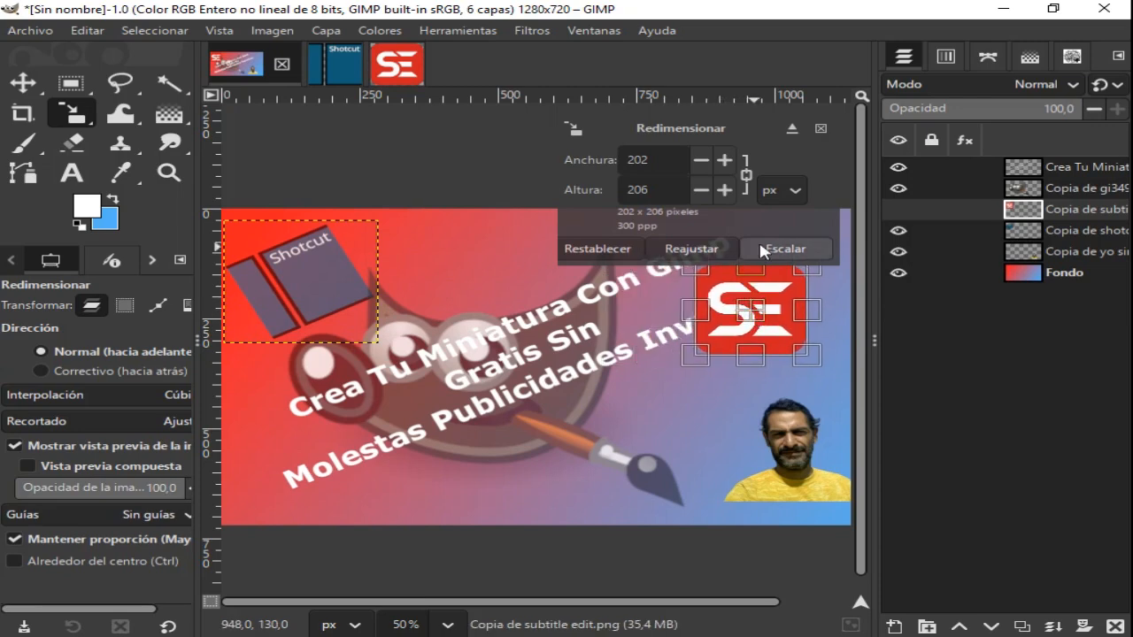
left_click(788, 249)
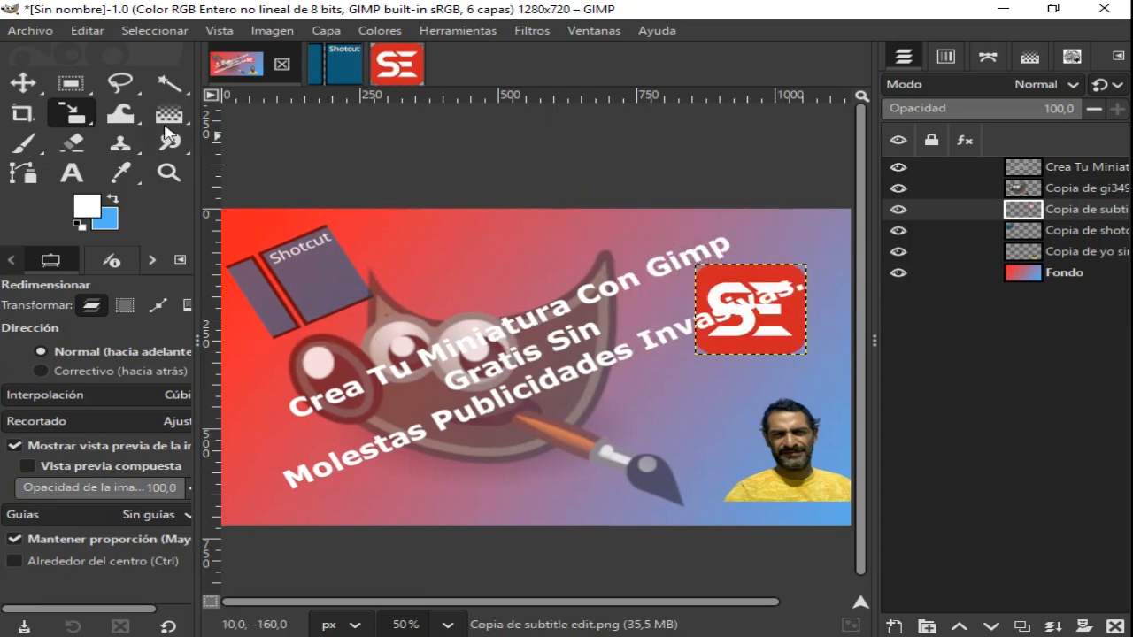
- Rotate the Subtitle Edit logo layer by 40.12 degrees about its centre
left_click(75, 121)
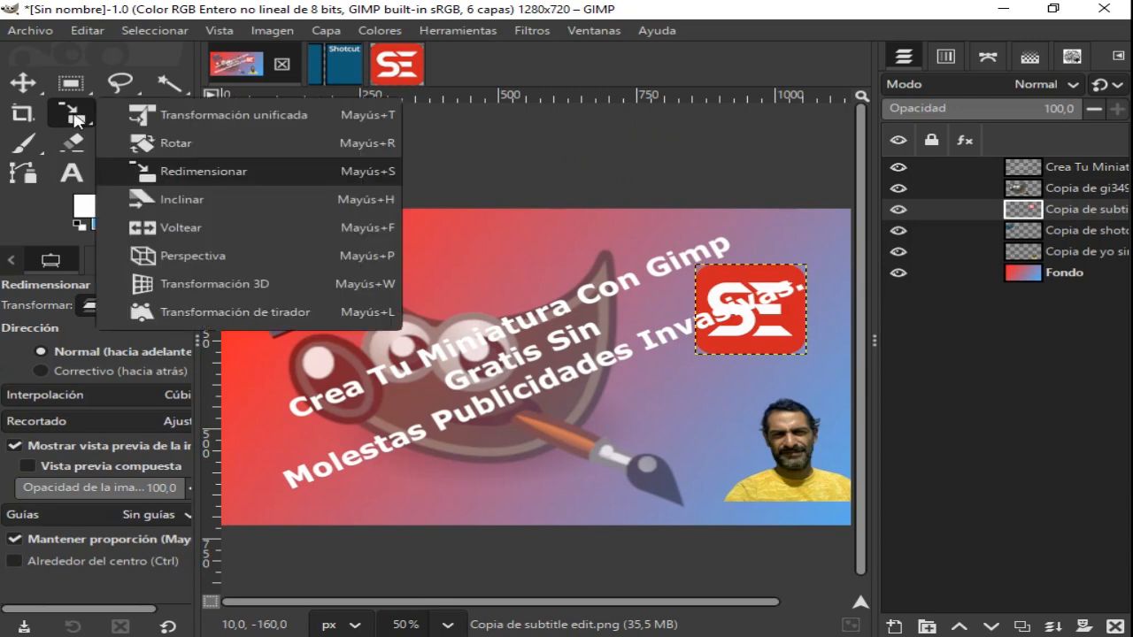
left_click(172, 140)
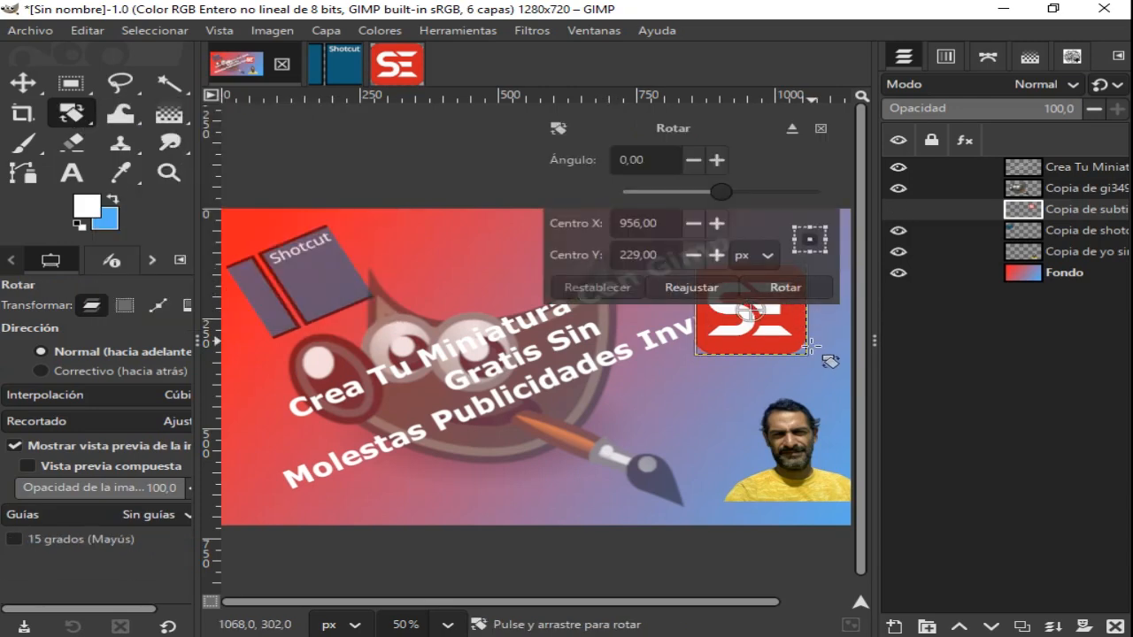
left_click_drag(815, 359, 758, 372)
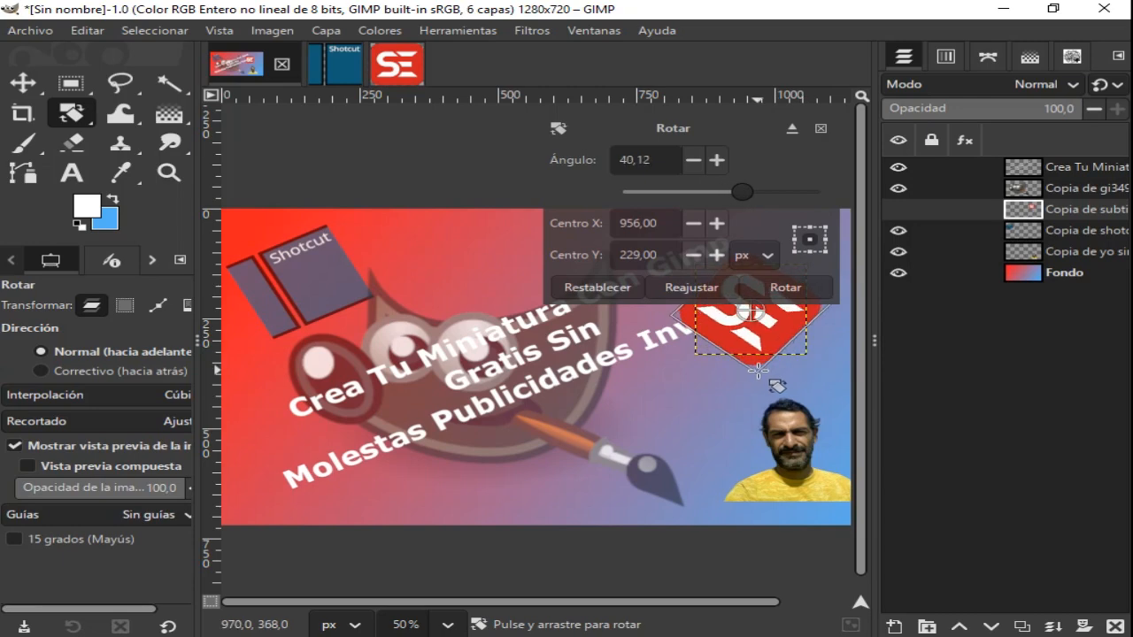
left_click(788, 289)
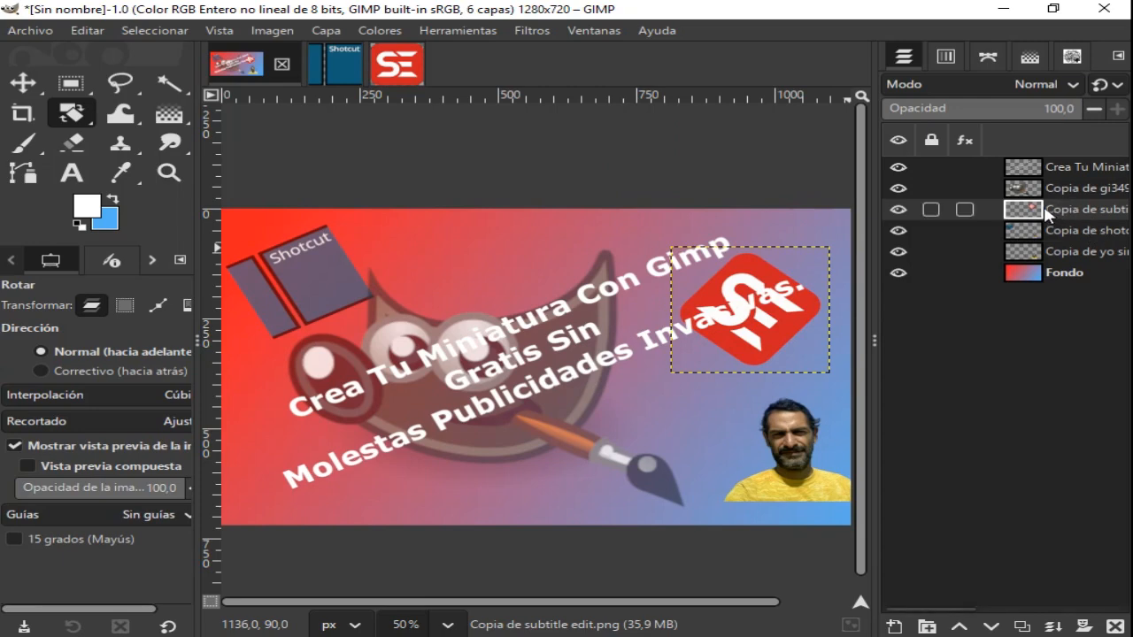
- Place the Subtitle Edit logo layer directly below the Shotcut layer and reduce its opacity to 53
left_click_drag(1042, 212, 1041, 246)
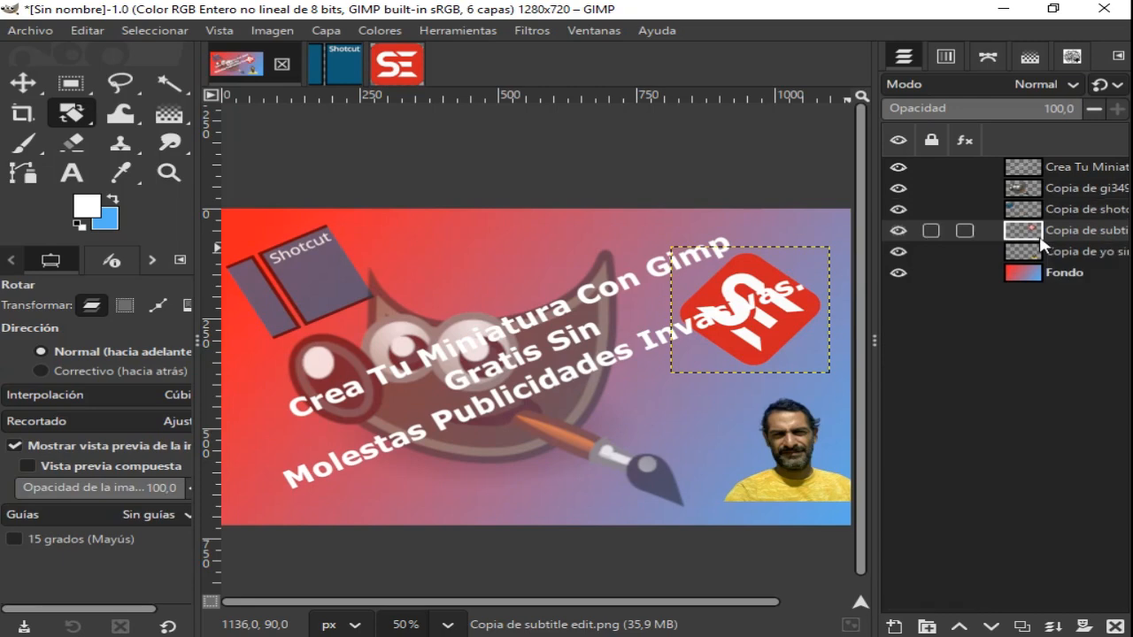
left_click(1031, 109)
left_click_drag(1032, 110, 989, 118)
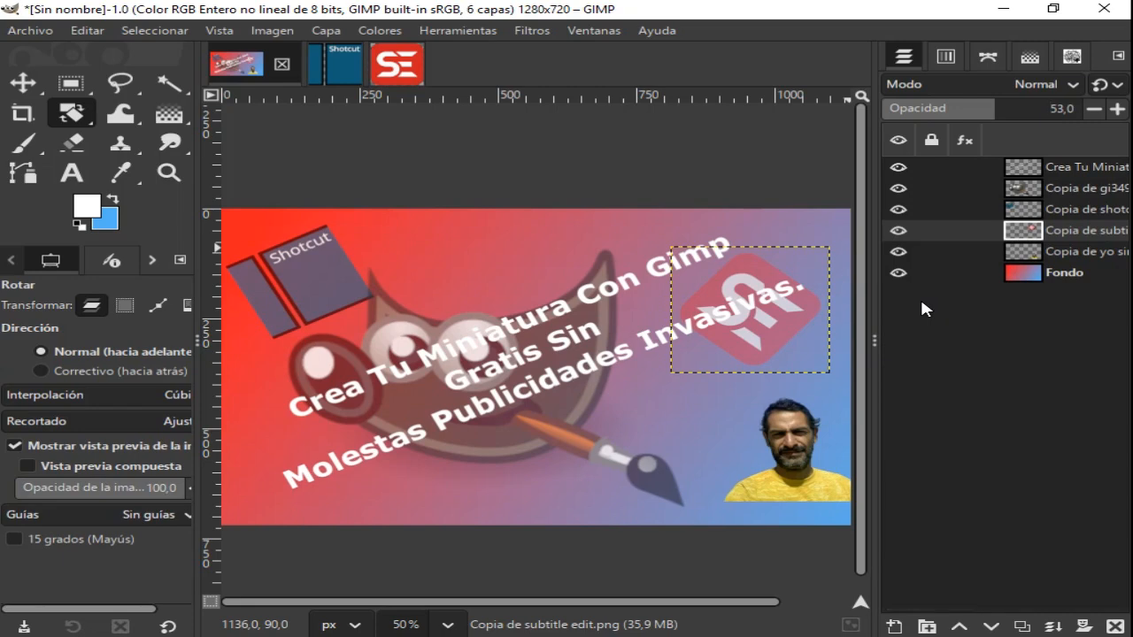
- Move the Subtitle Edit logo into the canvas's upper-right corner, offset by about 58, -96 px
left_click(32, 87)
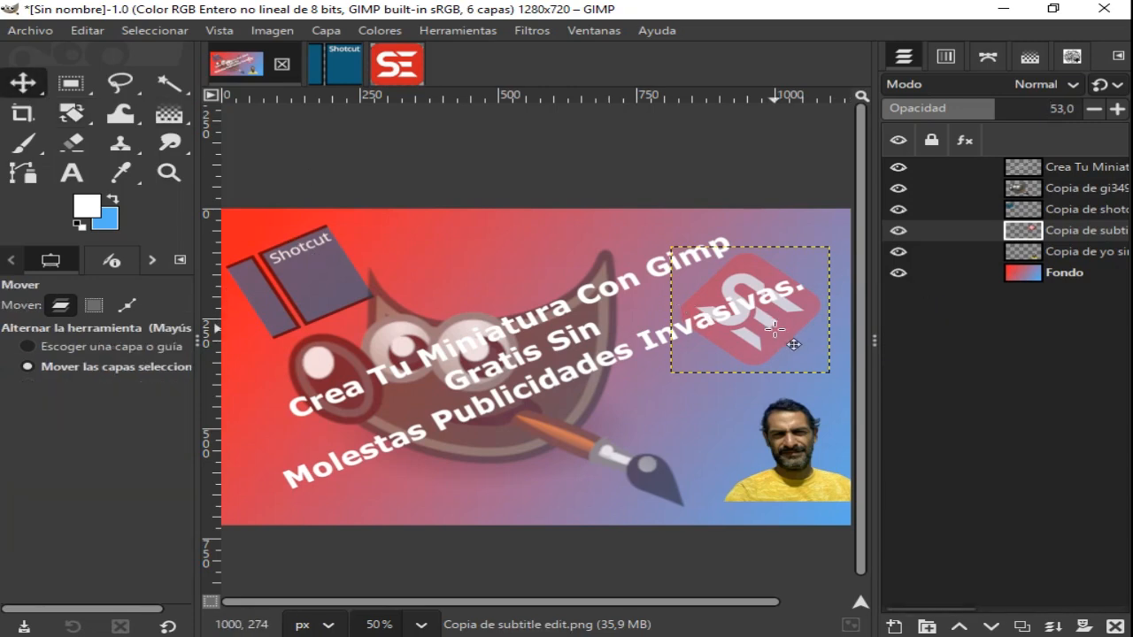
left_click_drag(775, 330, 808, 286)
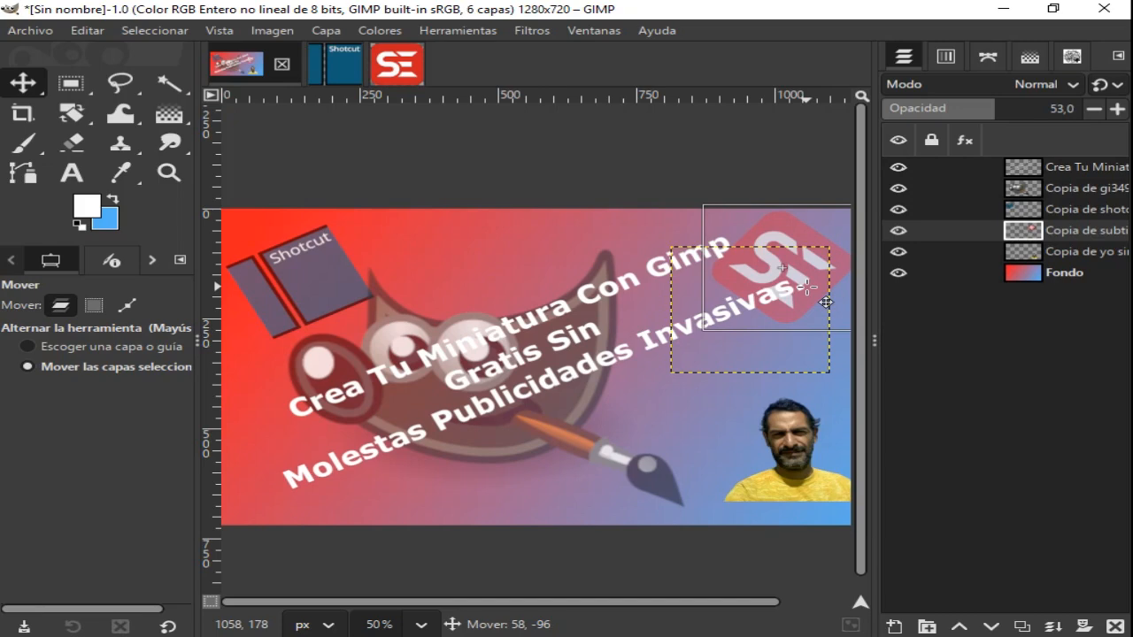
left_click_drag(807, 286, 809, 288)
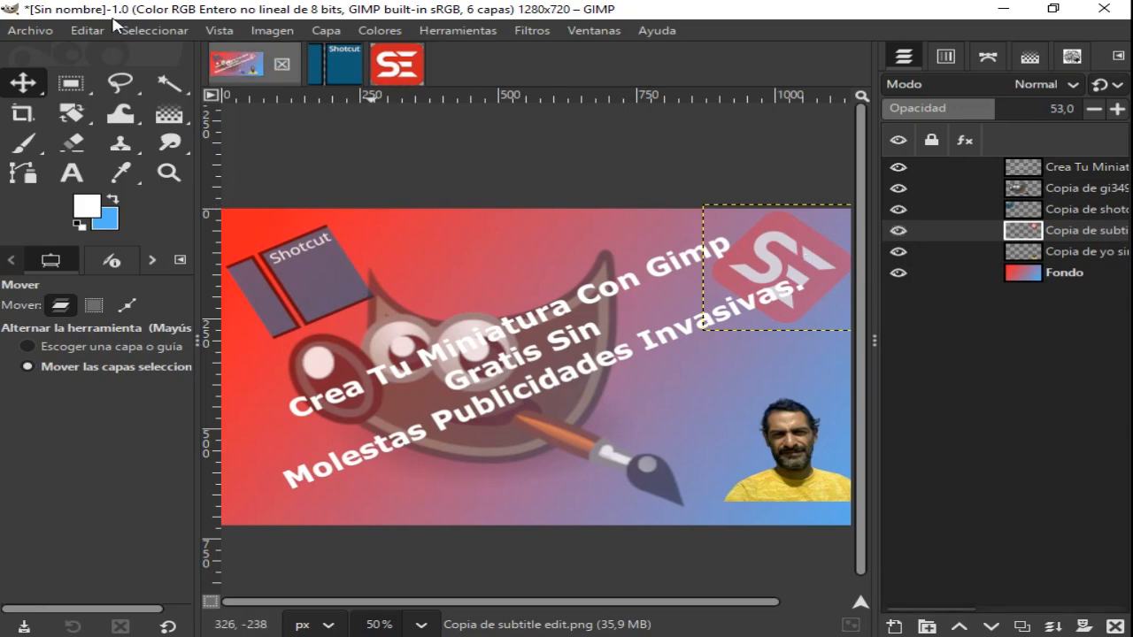
- Start saving the thumbnail as a GIMP project and name the file MiniaturaTuto.xcf
left_click(32, 32)
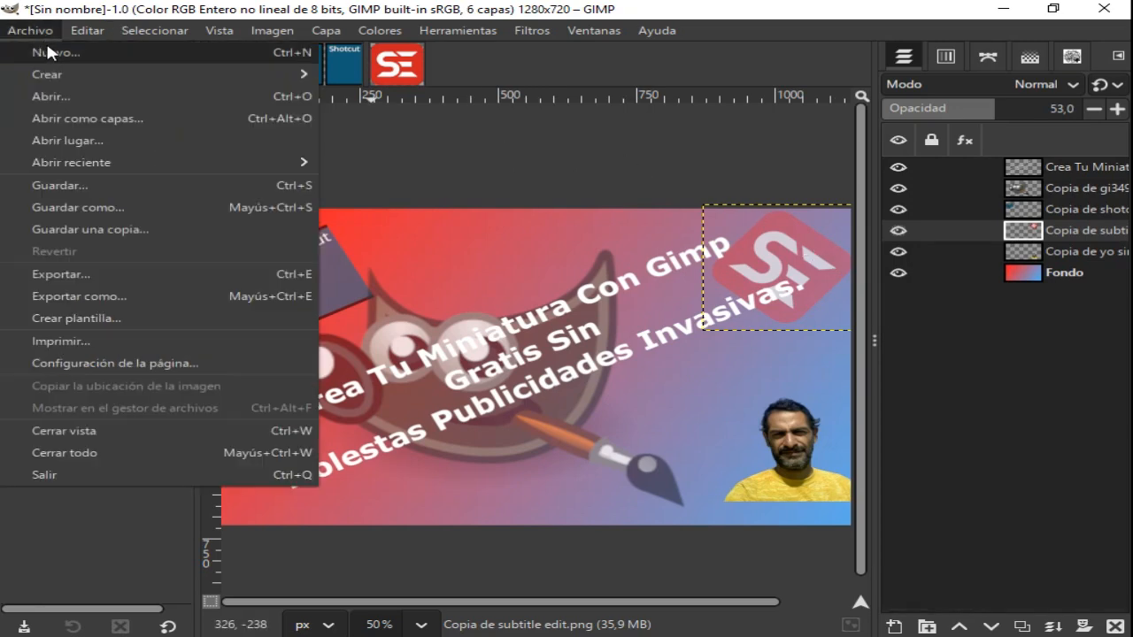
left_click(59, 183)
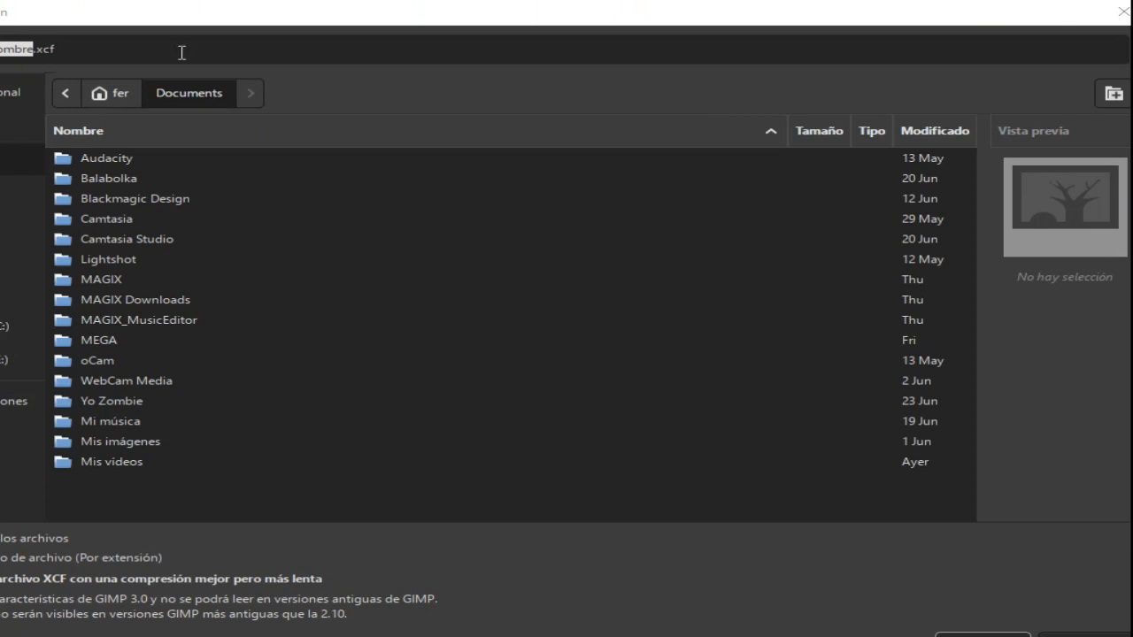
left_click_drag(166, 24, 528, 33)
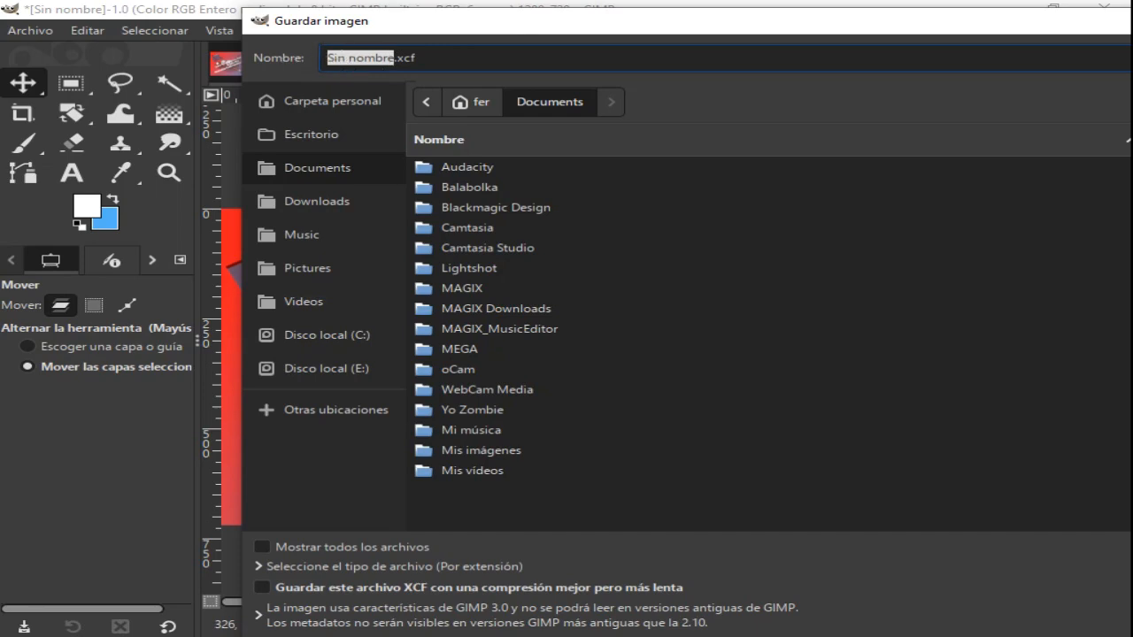
type("Minia")
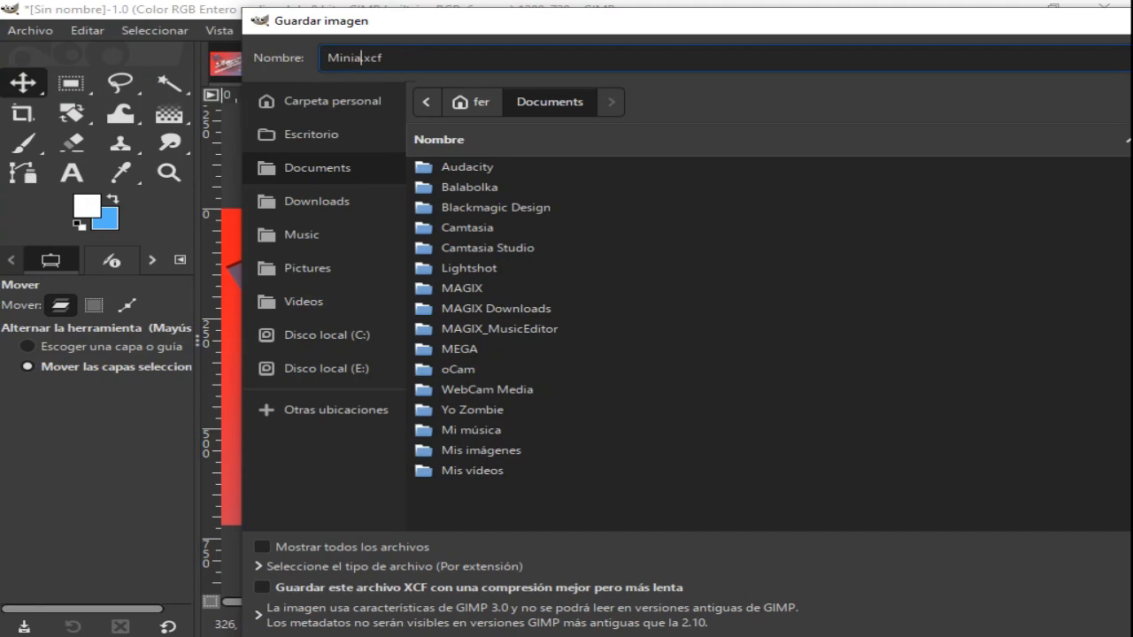
type("turaTuto")
left_click_drag(580, 31, 207, 4)
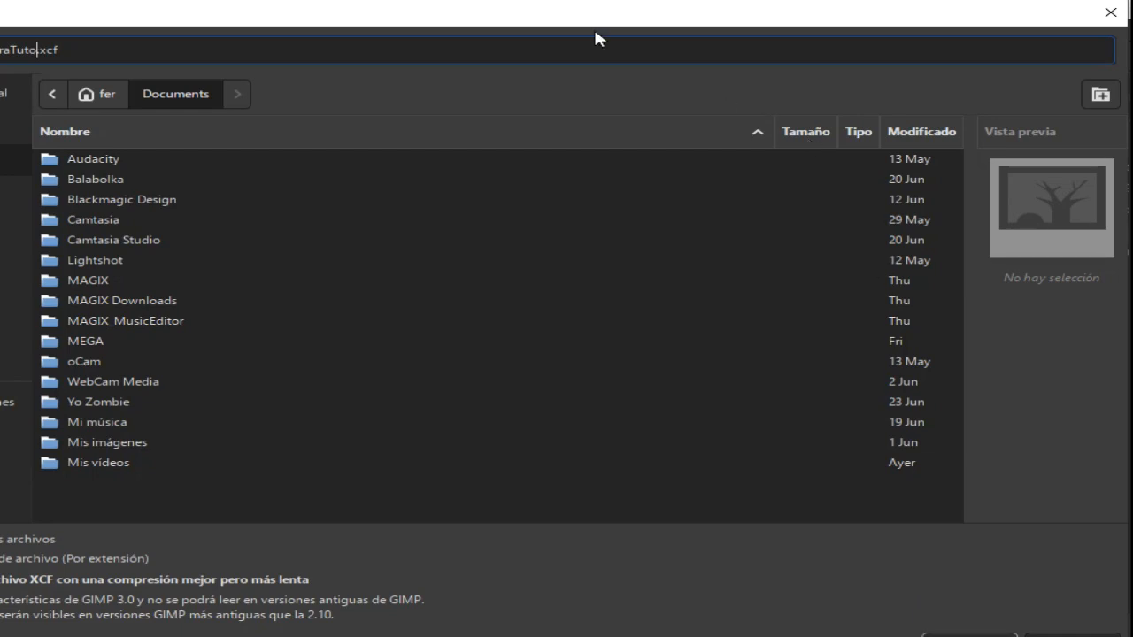
left_click_drag(584, 25, 815, 21)
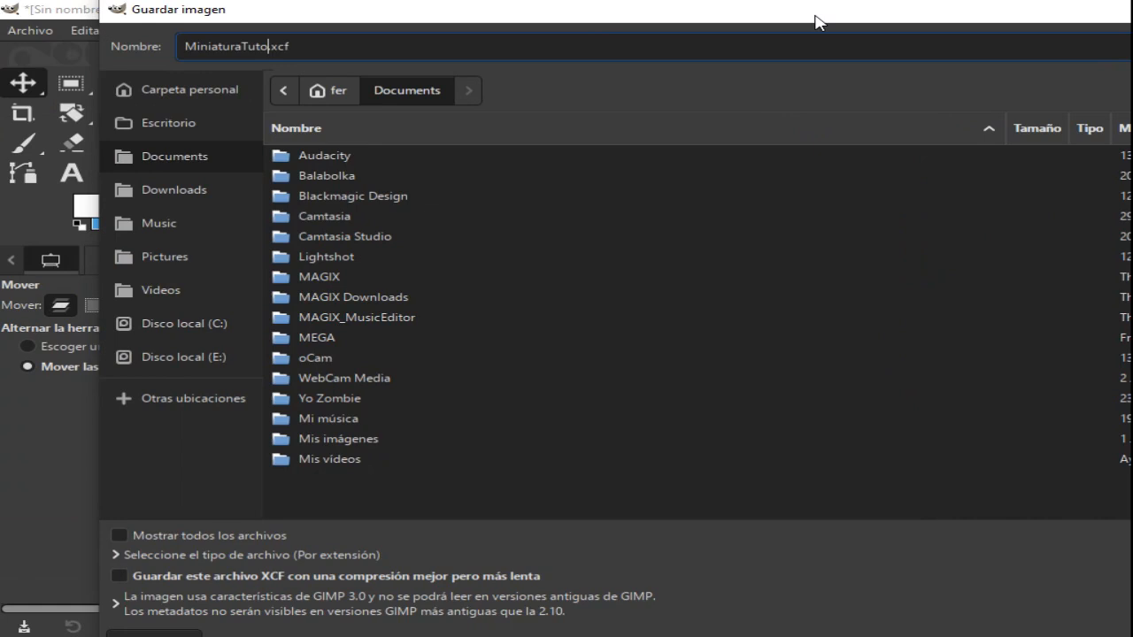
- Save the project in the Tuto Gimp folder inside the Desktop's GIMP folder
left_click(196, 124)
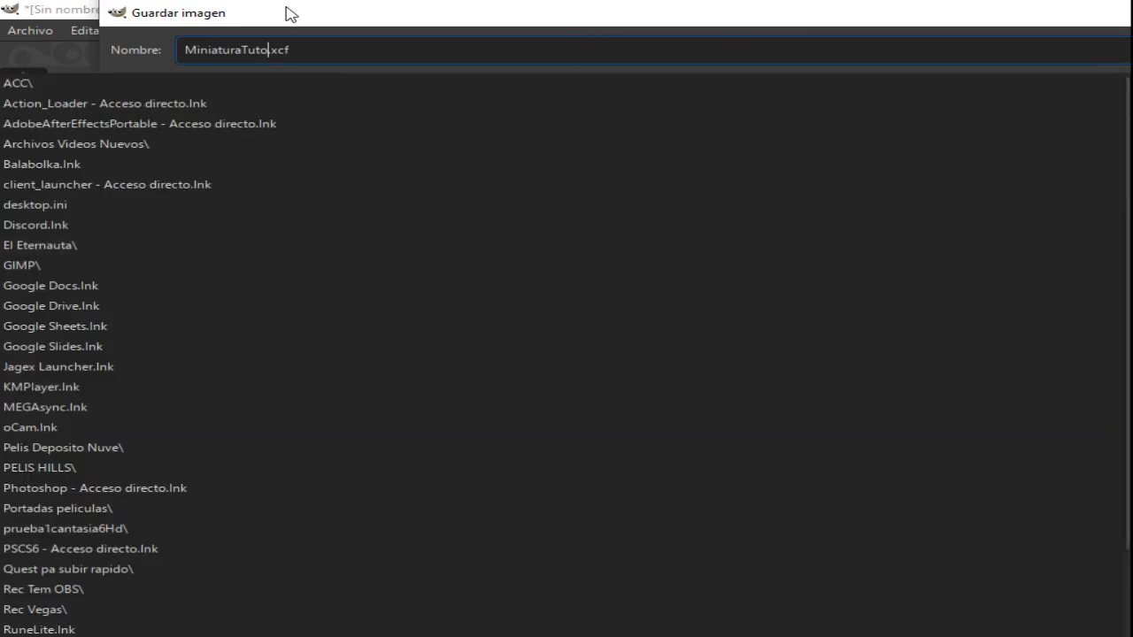
left_click(286, 14)
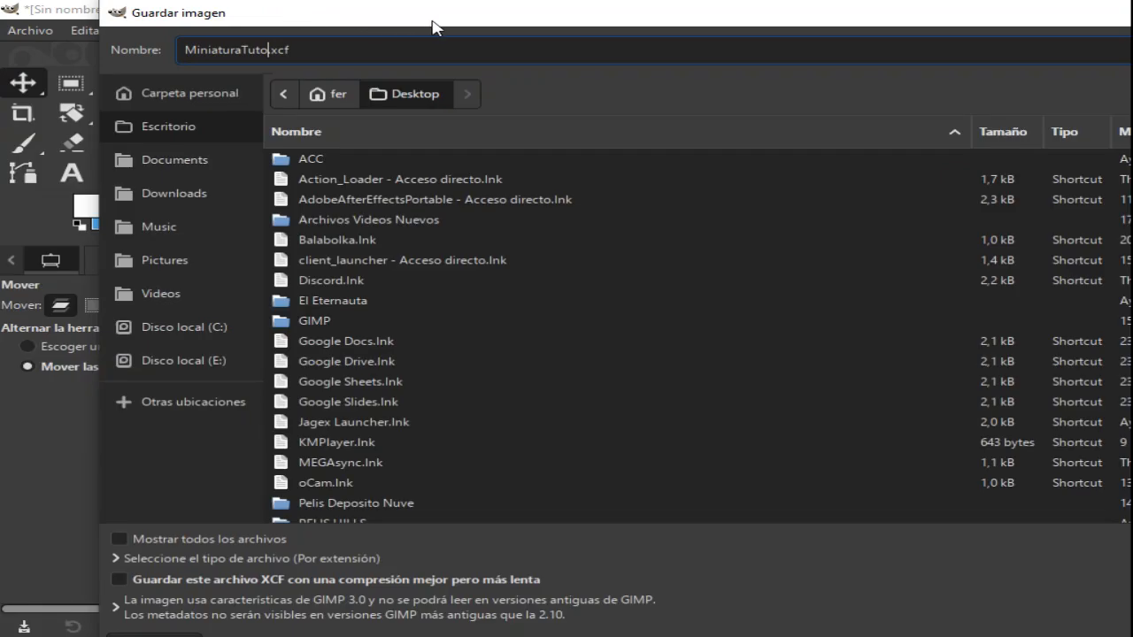
left_click_drag(428, 20, 510, 32)
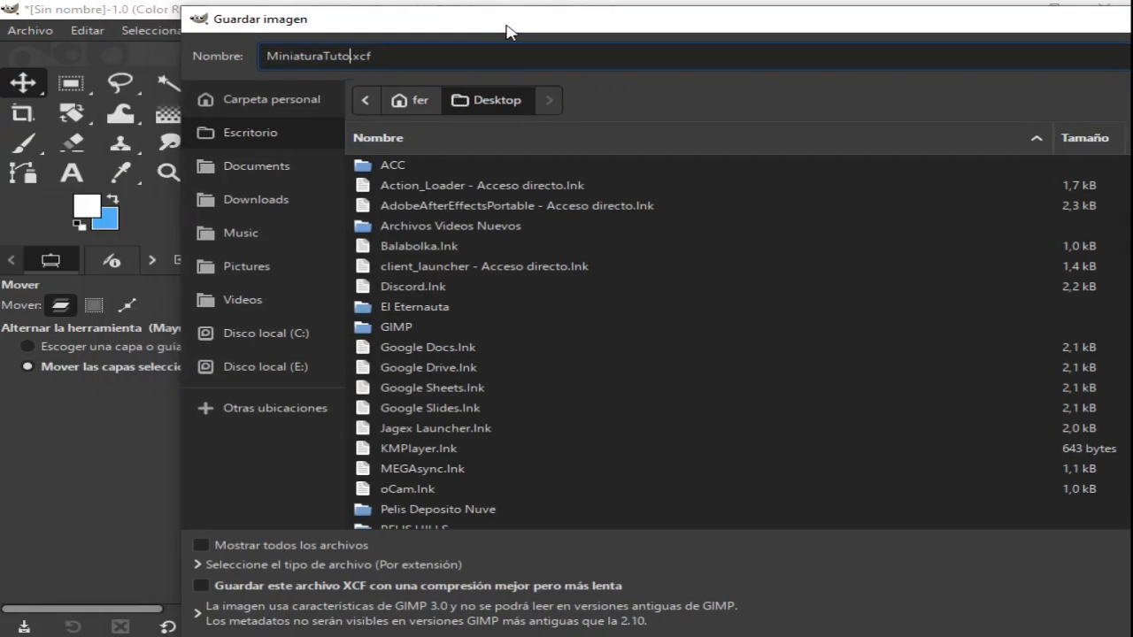
double_click(414, 324)
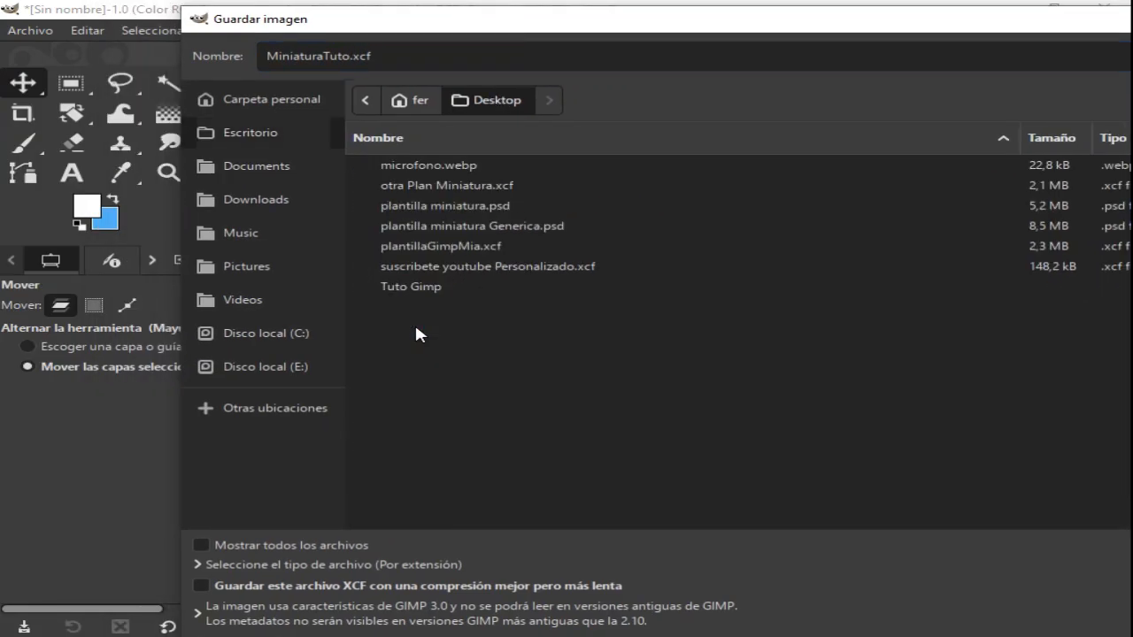
double_click(381, 285)
left_click_drag(623, 26, 236, 8)
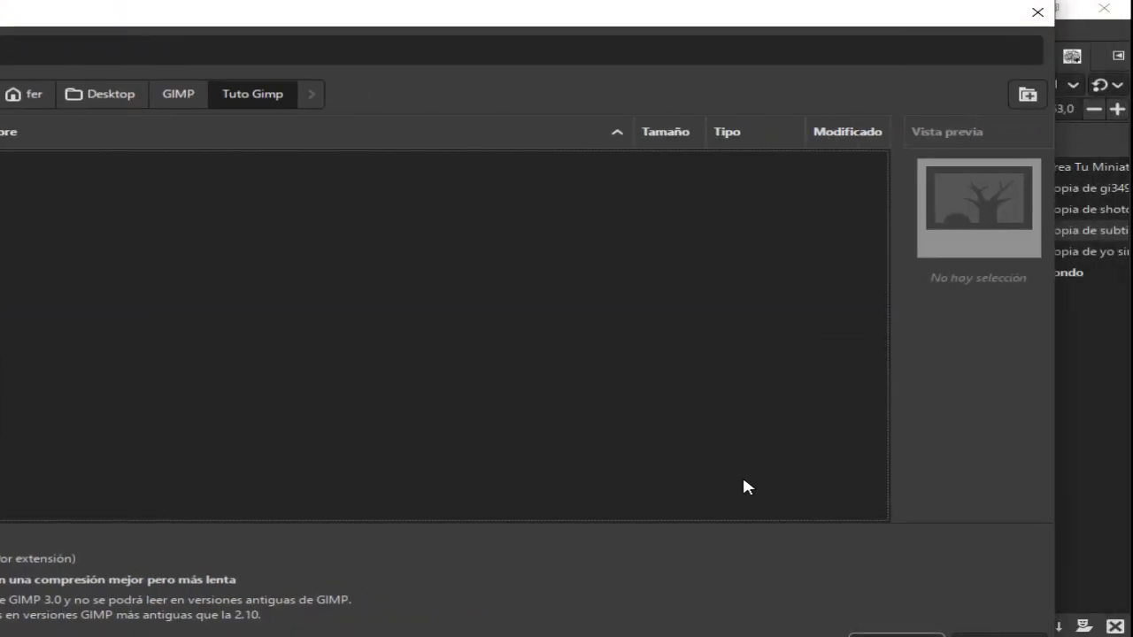
left_click(874, 635)
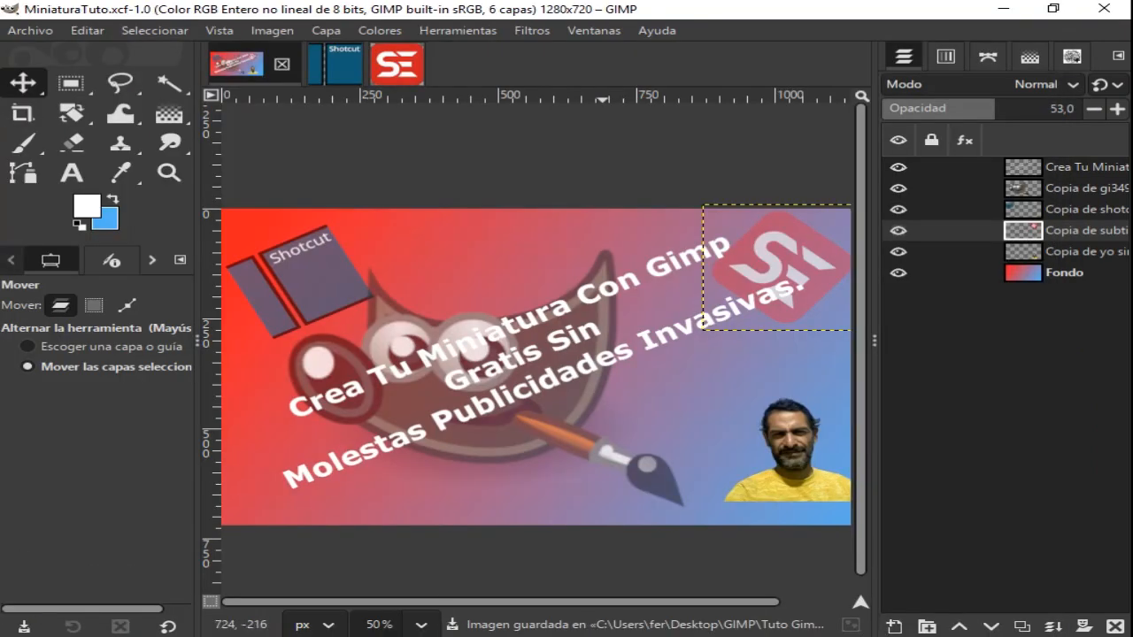
- Export the thumbnail as MiniaturaTuto.png to the Tuto Gimp folder, bringing up the PNG export options
left_click(28, 31)
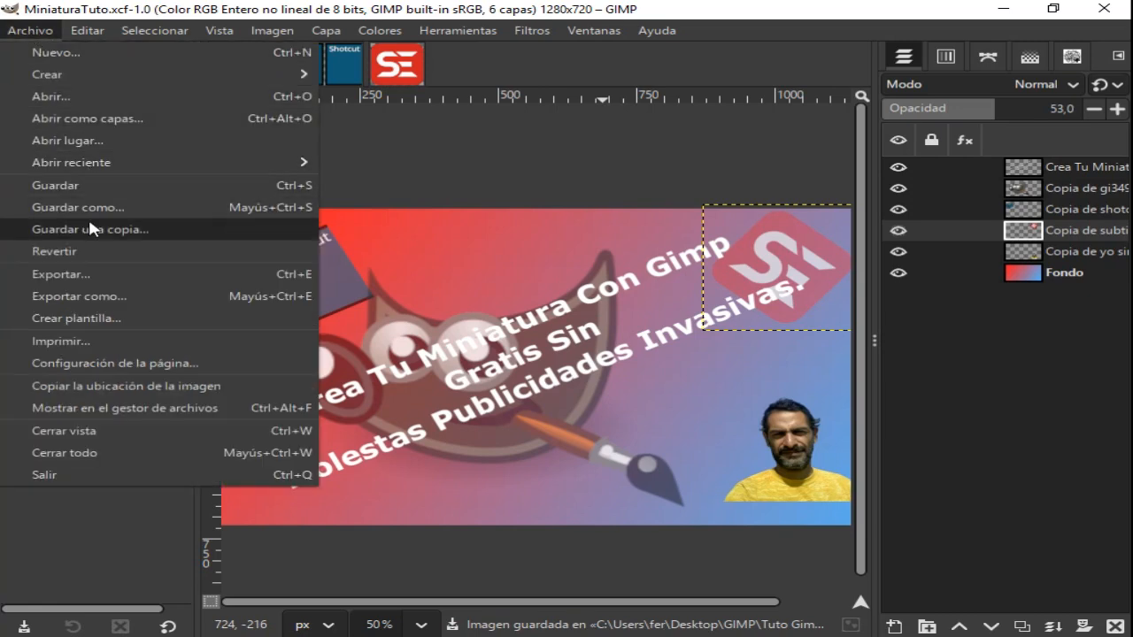
left_click(84, 273)
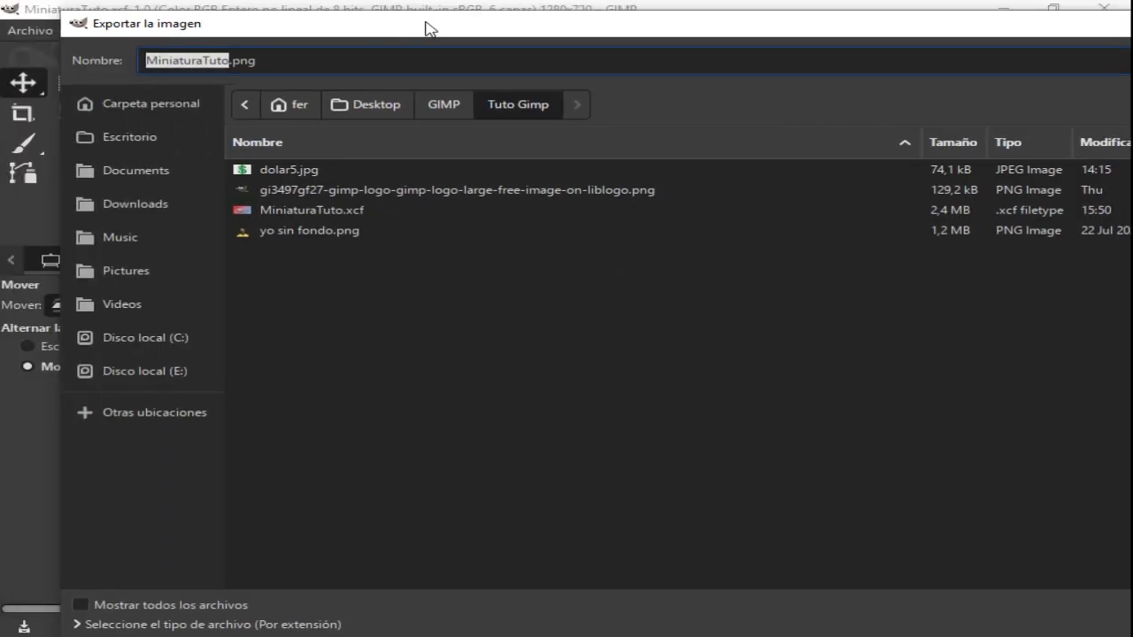
left_click_drag(429, 27, 433, 27)
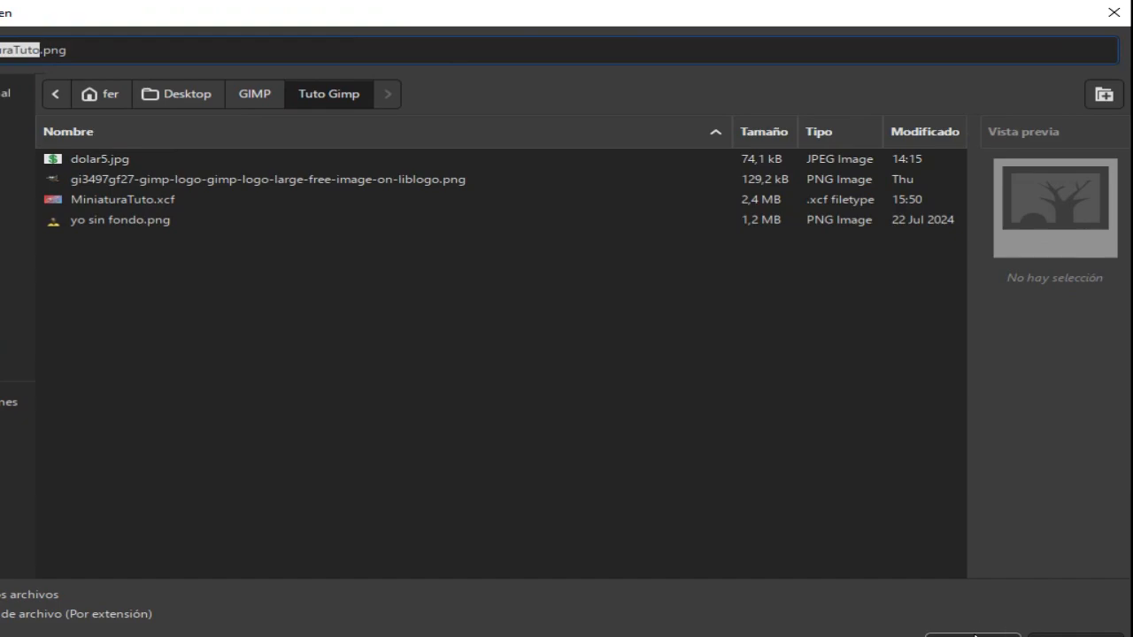
left_click(974, 634)
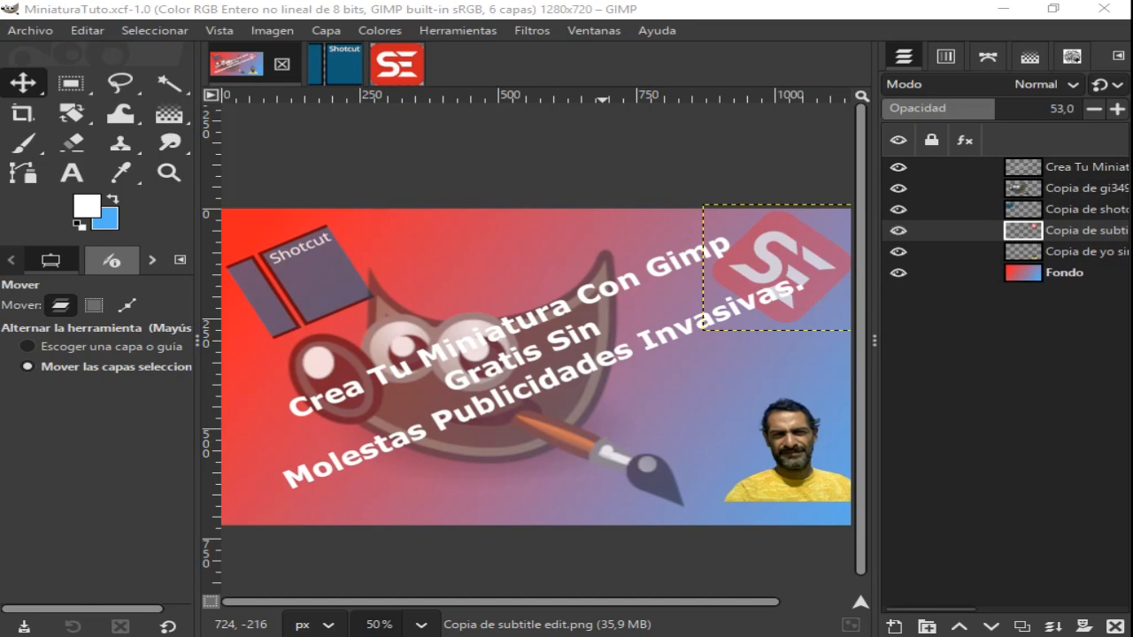
key("ctrl+e")
left_click_drag(106, 109, 700, 67)
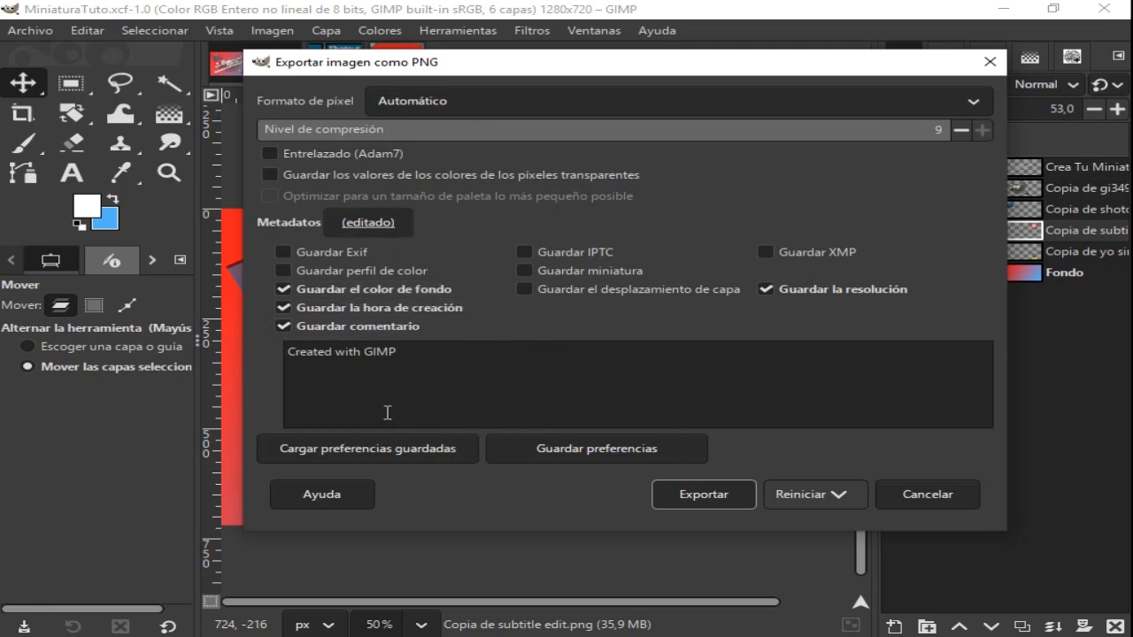
- Extend the PNG comment with "By StellatoHomeStudio" and the channel handle on a new line, and complete the export
left_click(403, 352)
type("By StellatoHomeStudio")
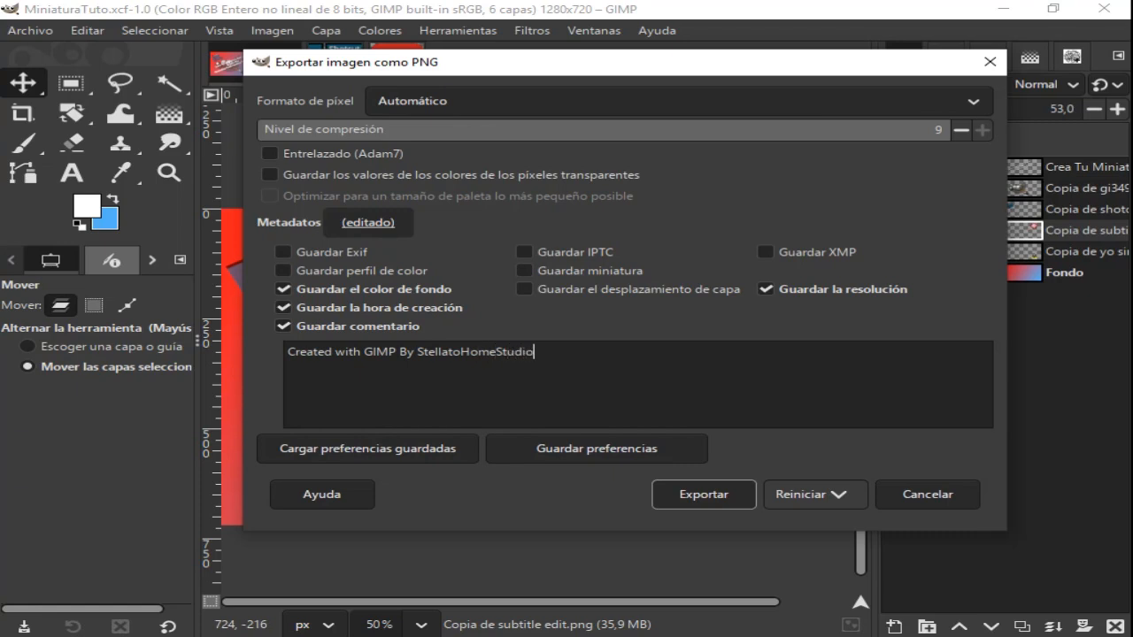
key("Return")
type("@Stellatohome")
left_click(694, 501)
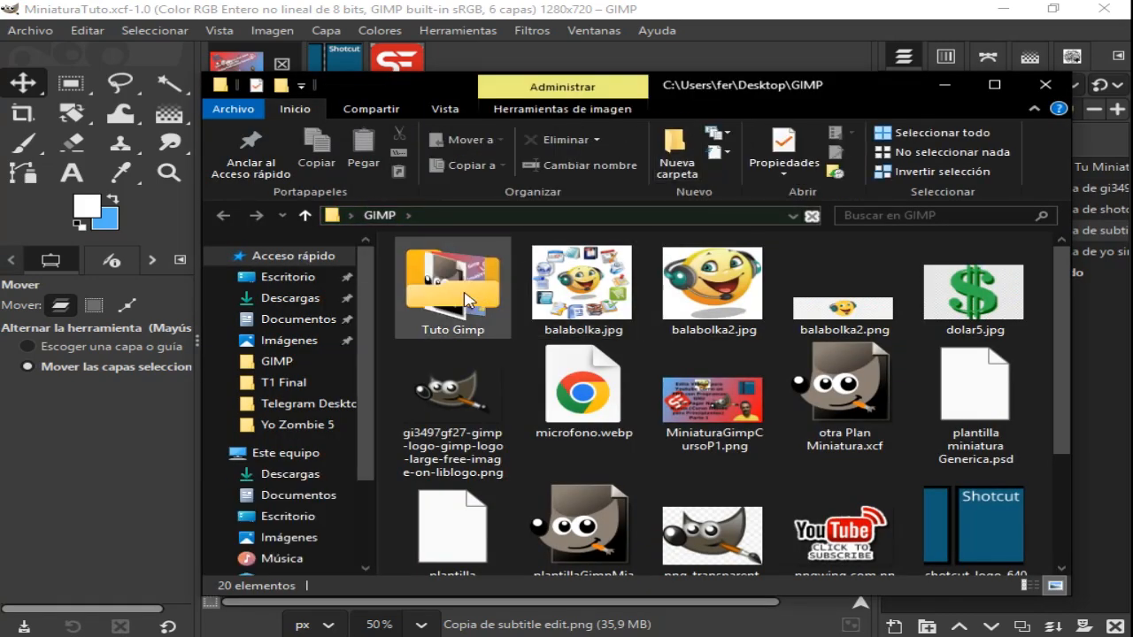
- In File Explorer, open the Tuto Gimp folder and preview the exported MiniaturaTuto.png
left_click(466, 301)
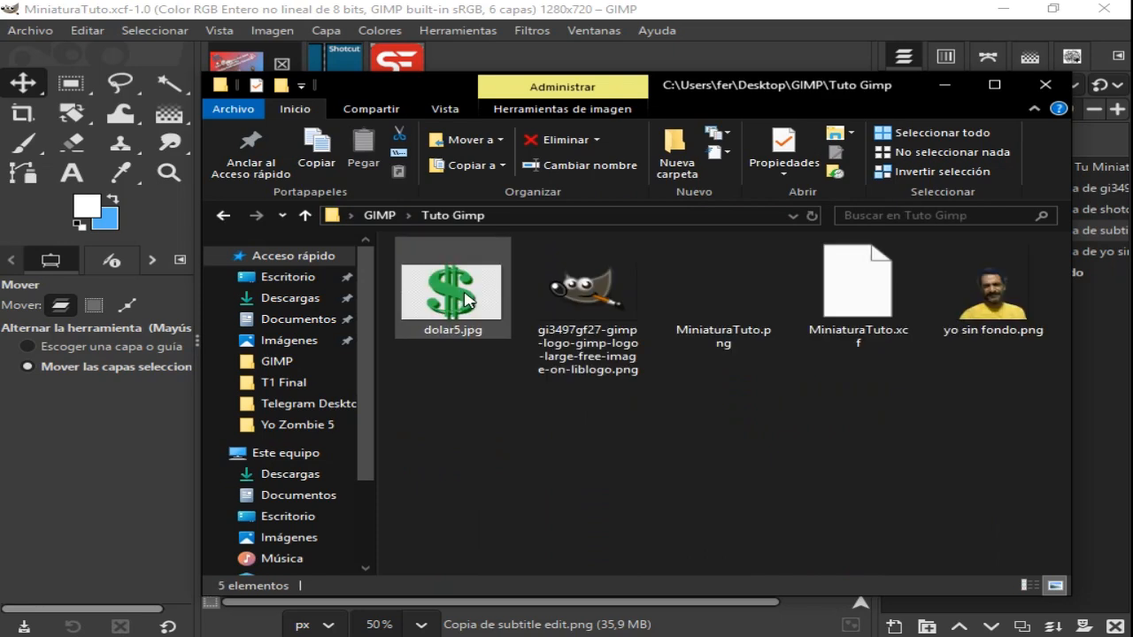
left_click(718, 311)
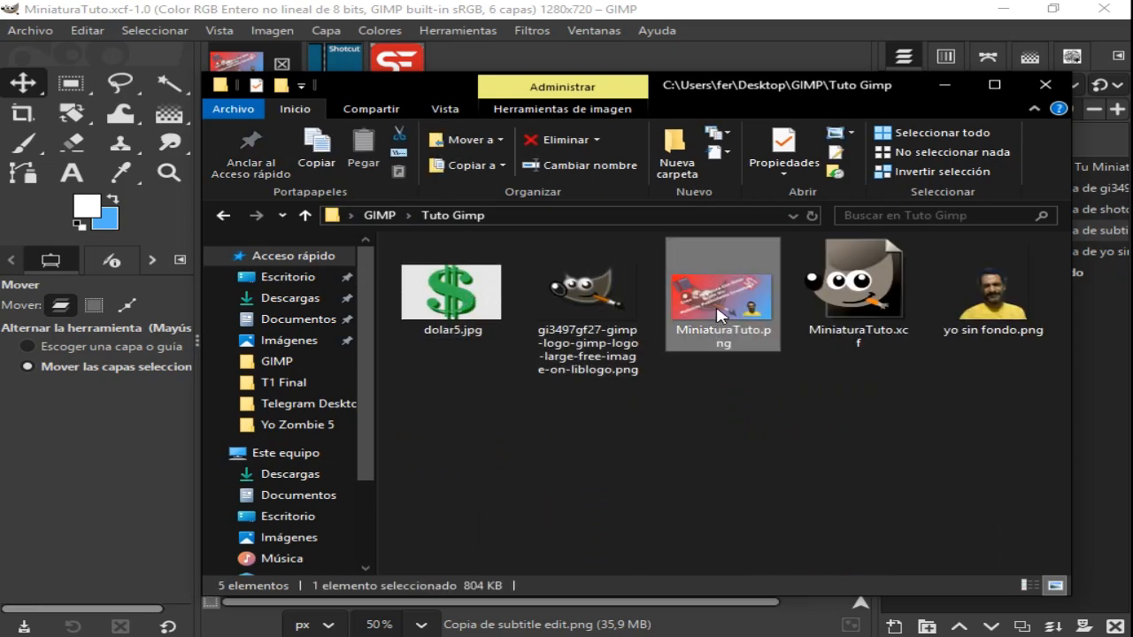
right_click(719, 314)
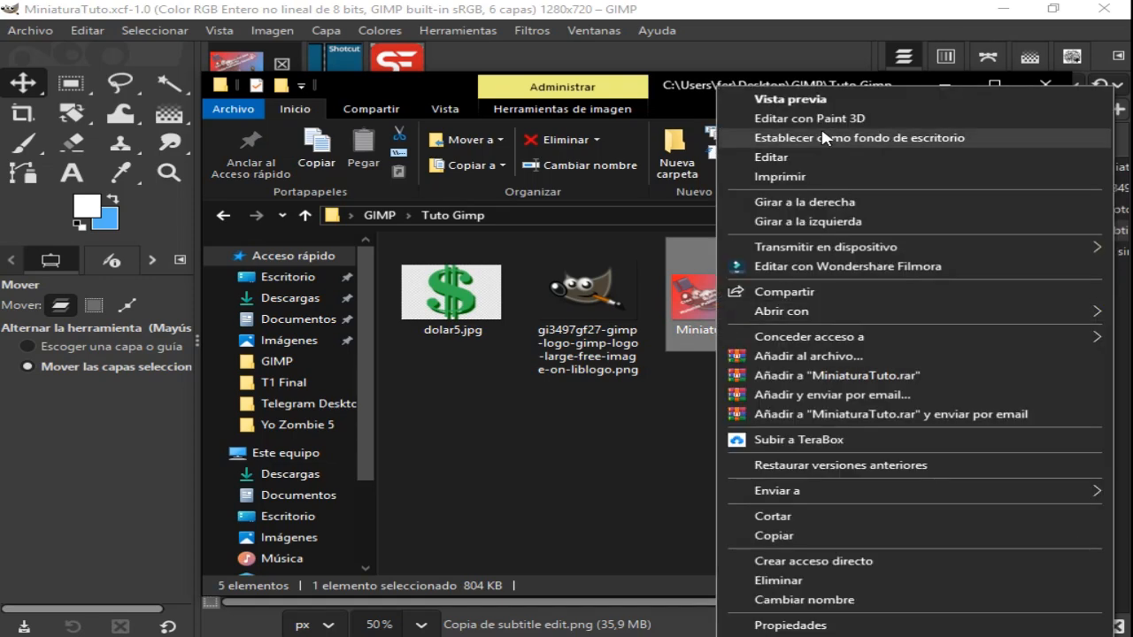
left_click(800, 100)
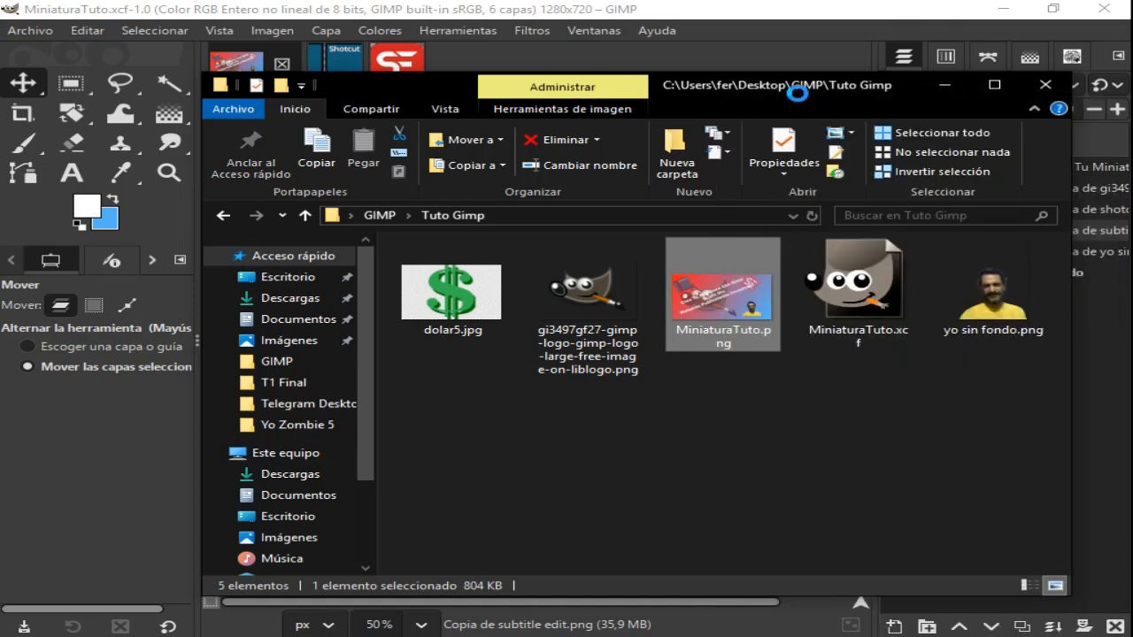